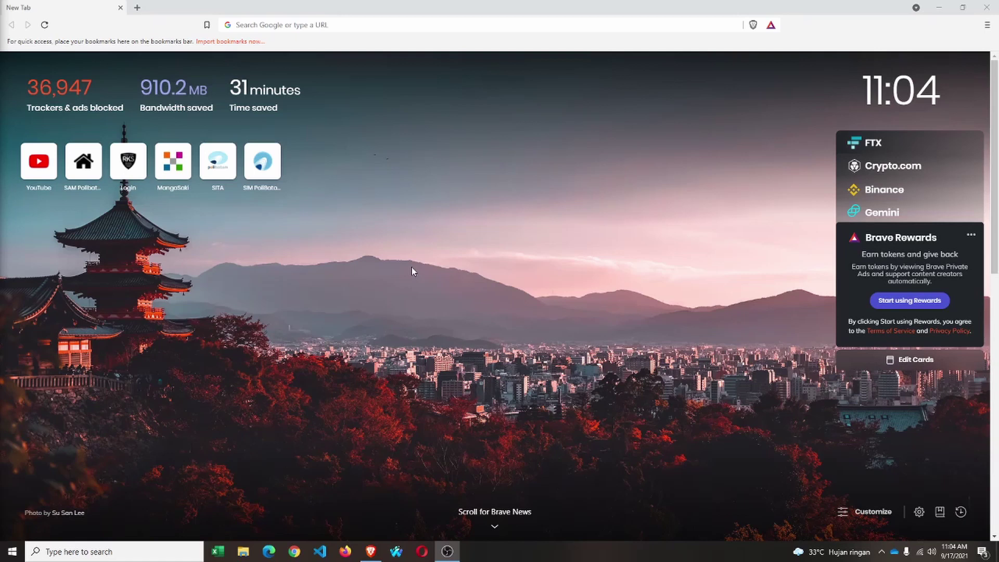
Launch Camera from a 'cam' Start search to show the gateway's status lights, then close it.
key("super")
type("cam")
key("Return")
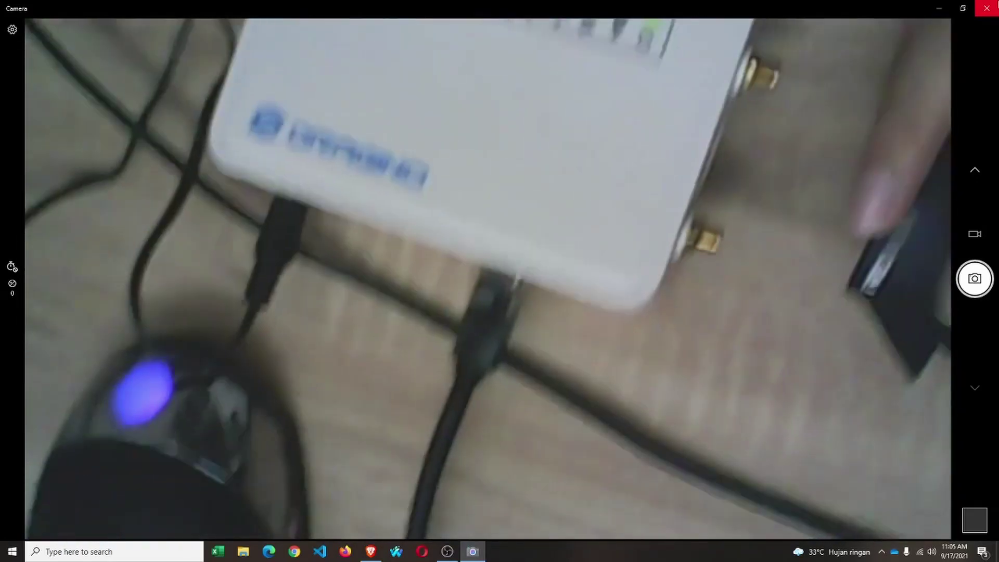
left_click(986, 8)
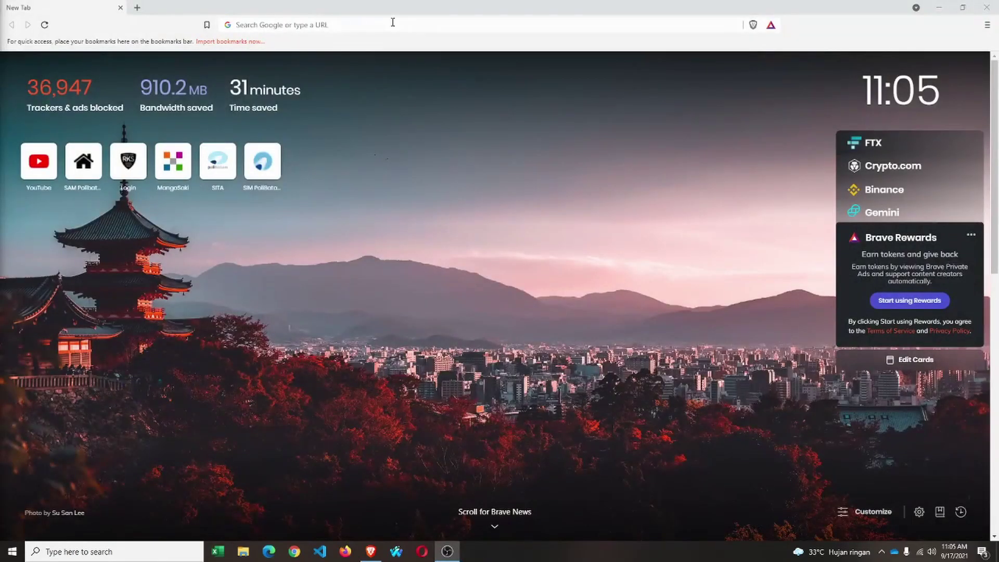
Search Google for 'thethingsnetwork' and open The Things Network's official website.
left_click(393, 24)
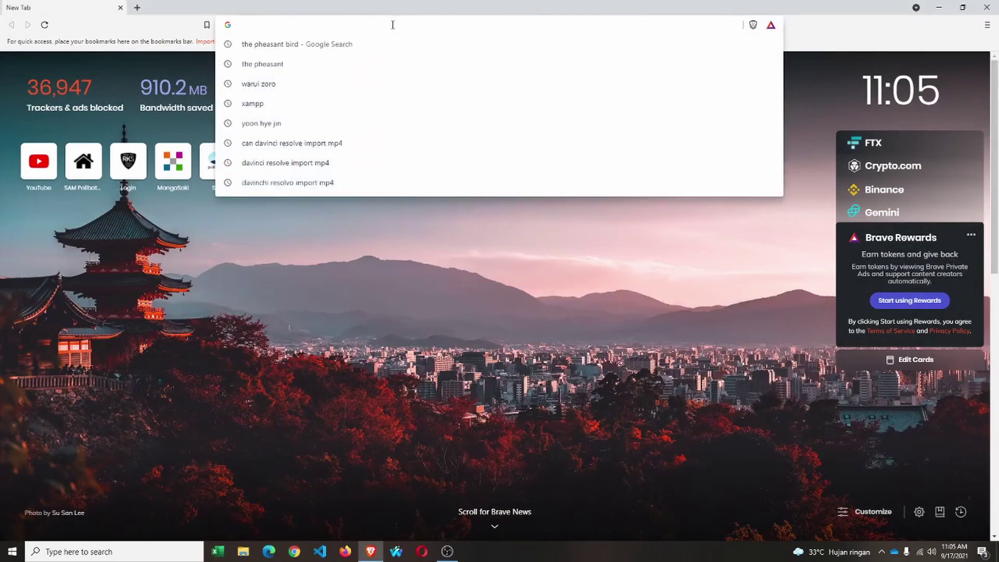
type("the")
key("BackSpace")
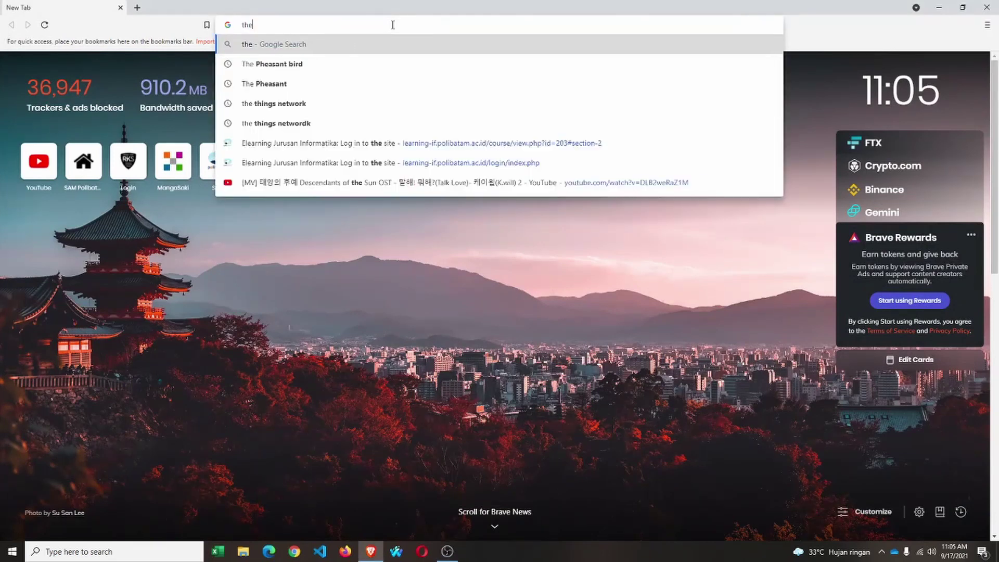
type("h")
key("BackSpace")
type("thingsnetwork")
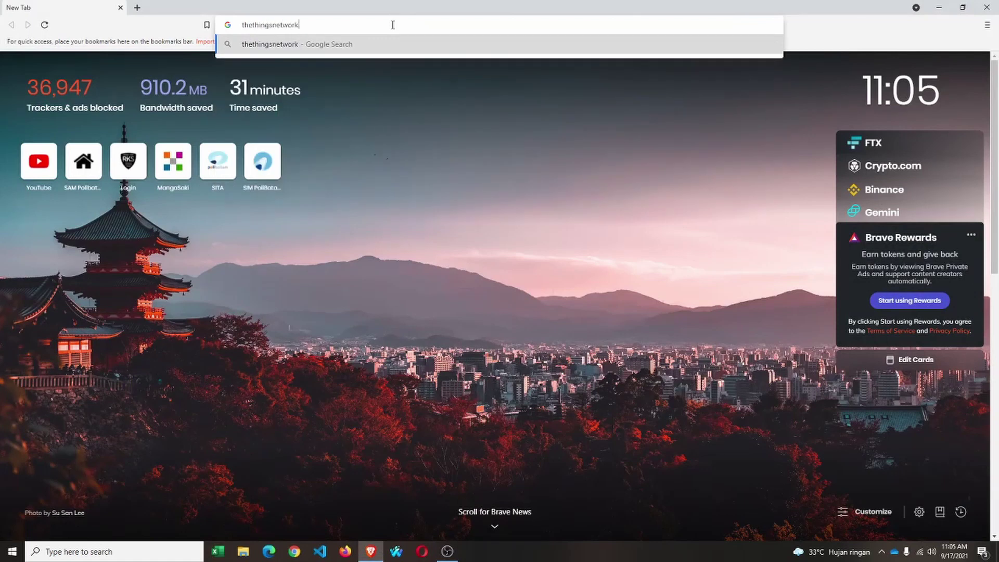
key("Return")
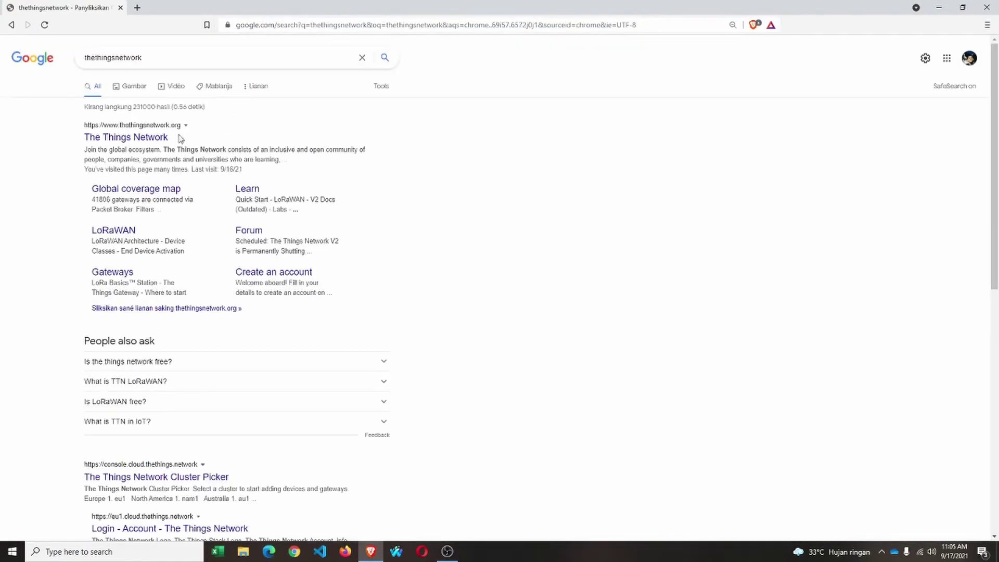
left_click(161, 139)
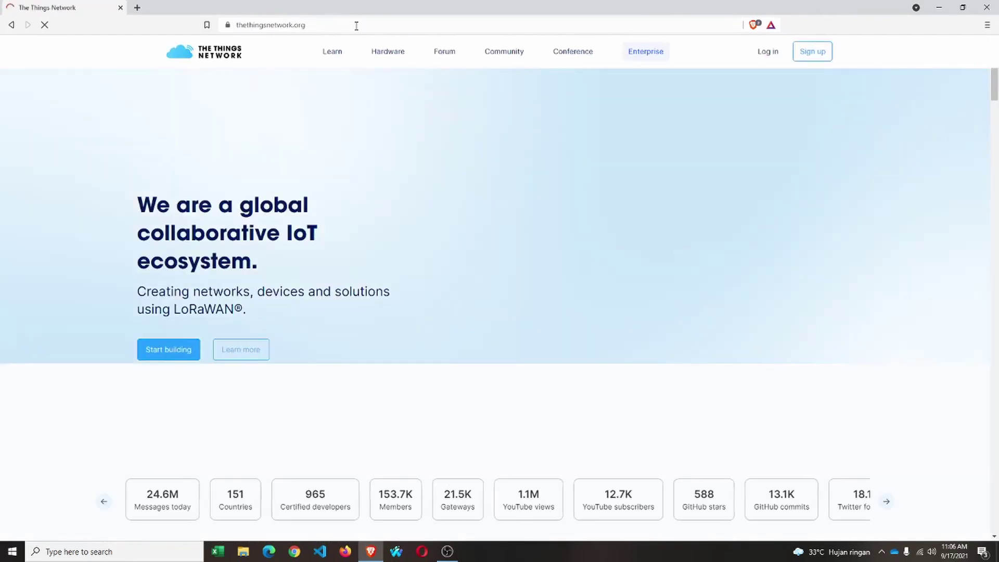
Scroll the TTN homepage, then append /map to its URL to load the gateway map.
left_click(357, 25)
left_click(382, 27)
scroll(526, 368, "down", 15)
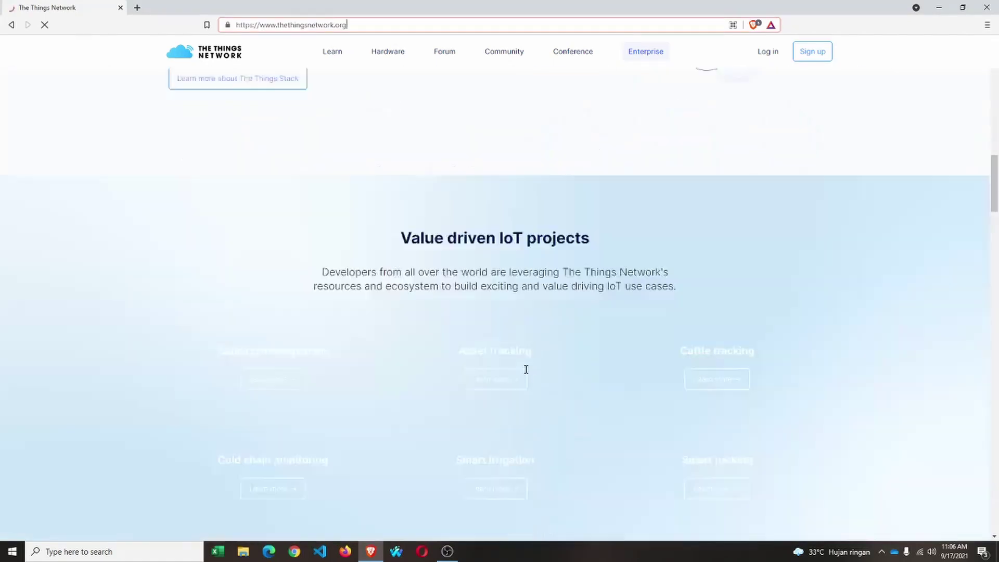
scroll(526, 376, "down", 15)
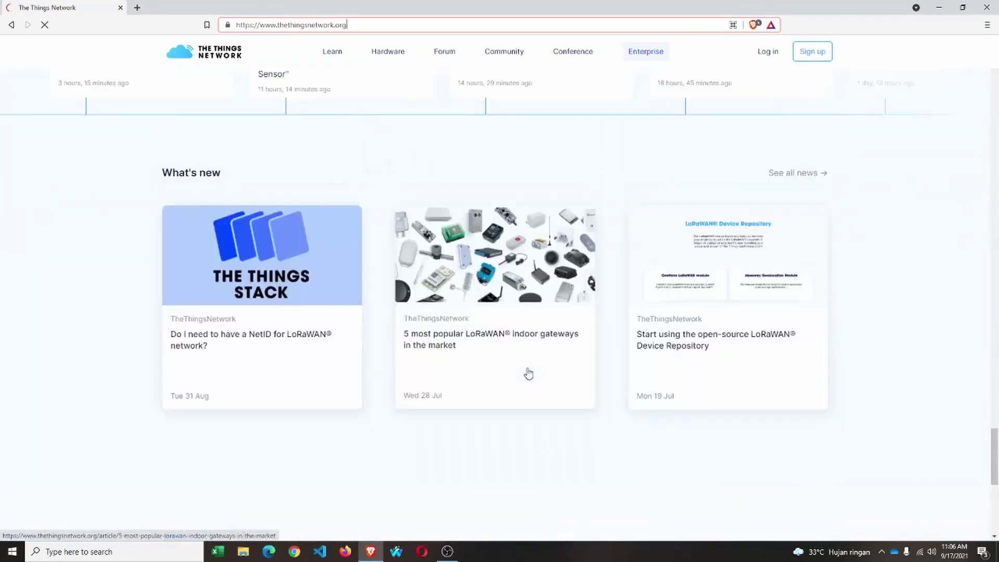
scroll(526, 375, "up", 12)
scroll(527, 375, "down", 5)
scroll(527, 374, "down", 10)
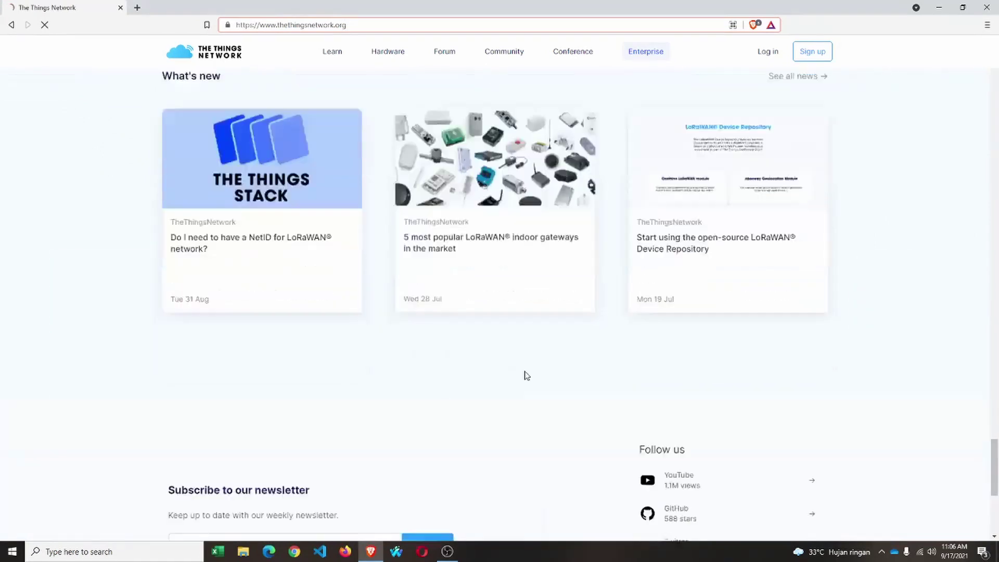
key("Return")
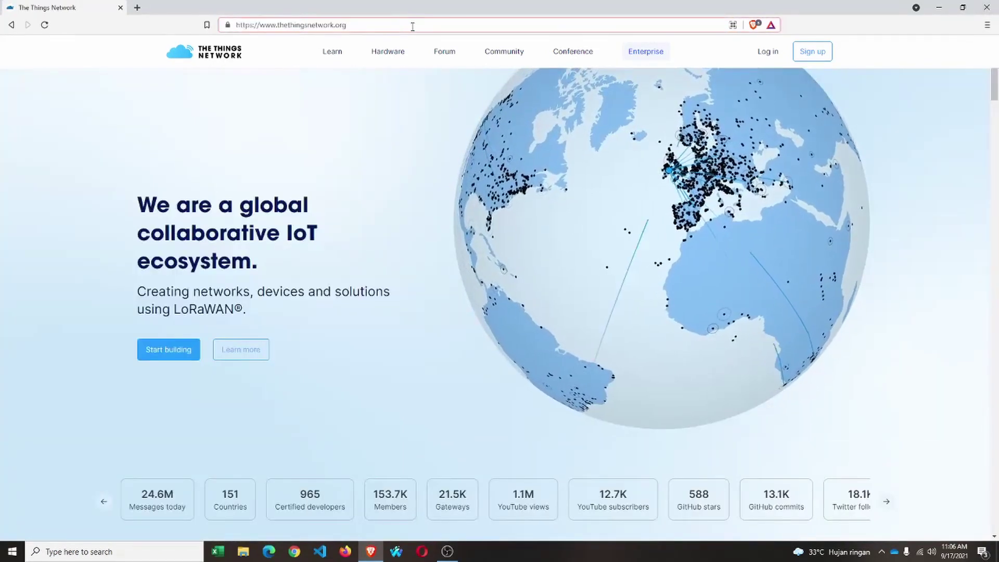
type("/map")
key("Return")
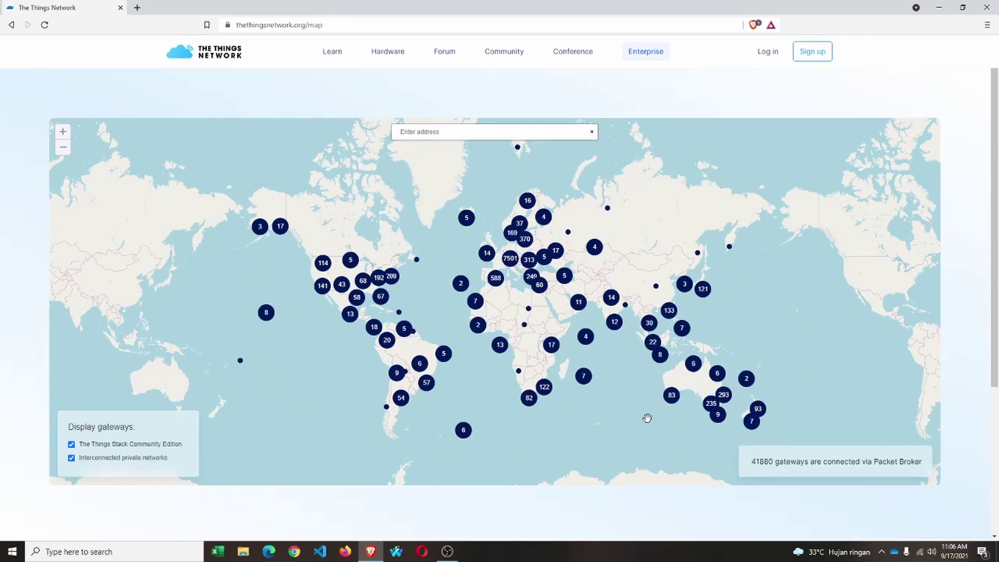
Zoom into the Singapore cluster, enlarge the page, and open the Batam gateway's details.
left_click(651, 343)
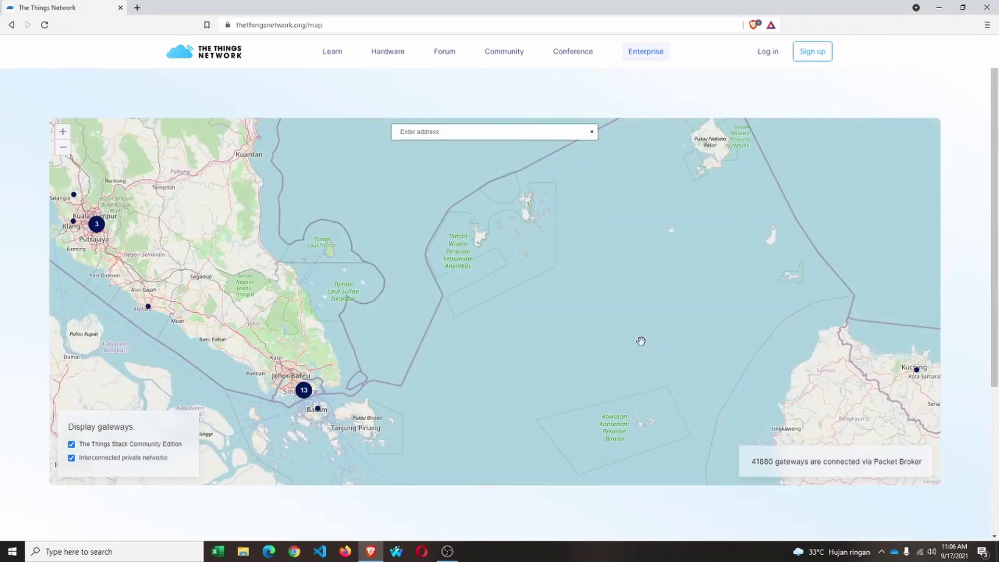
left_click_drag(333, 311, 456, 234)
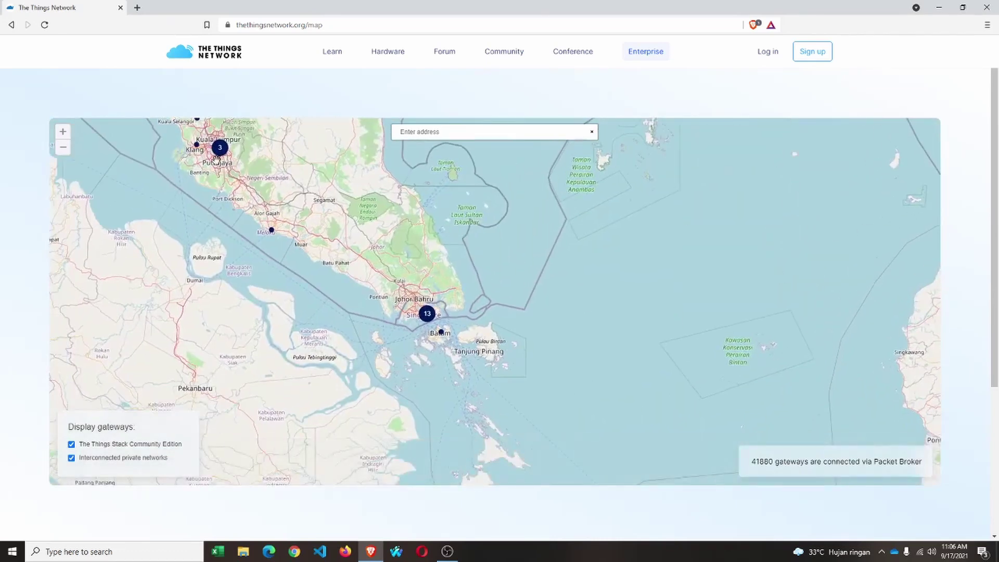
left_click_drag(232, 176, 240, 230)
left_click_drag(509, 298, 484, 242)
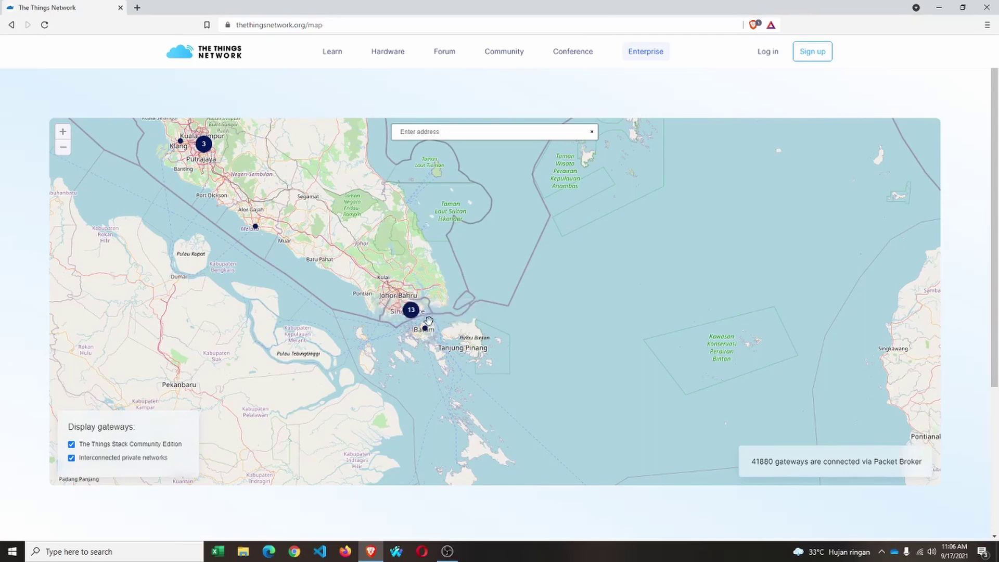
key("ctrl+plus")
key("ctrl+plus")
key("ctrl+plus")
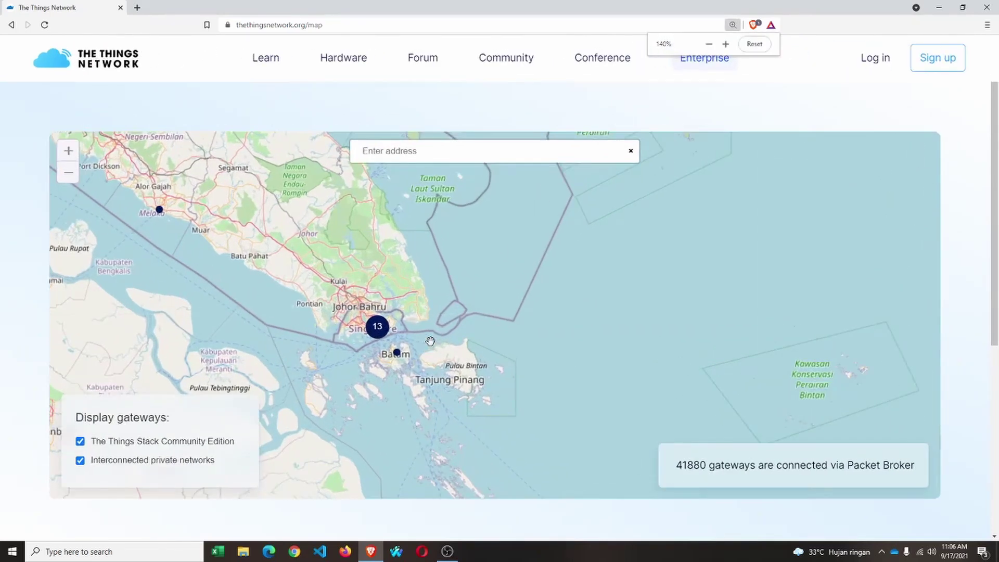
left_click_drag(431, 342, 560, 342)
key("ctrl+plus")
key("ctrl+plus")
key("ctrl+plus")
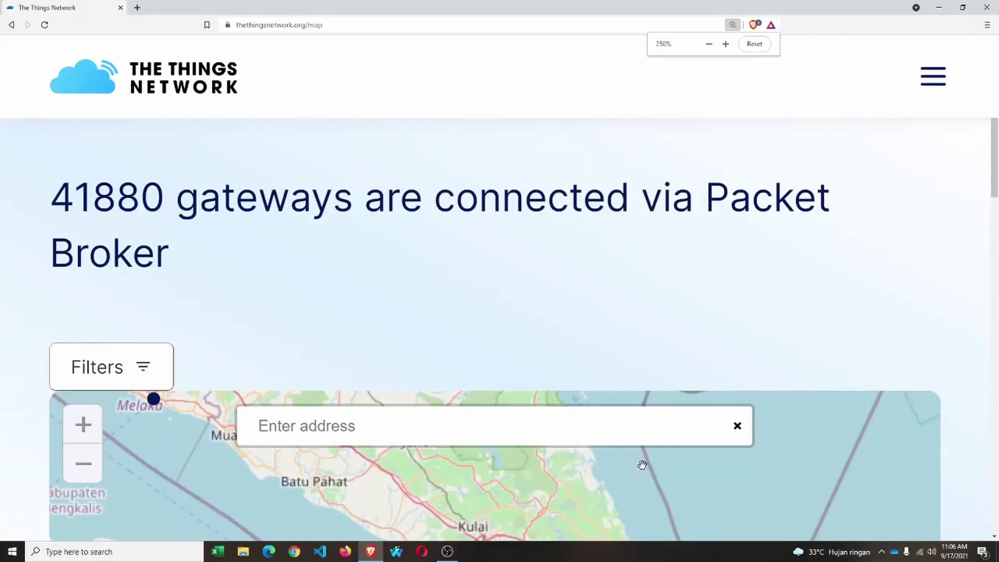
scroll(641, 464, "down", 2)
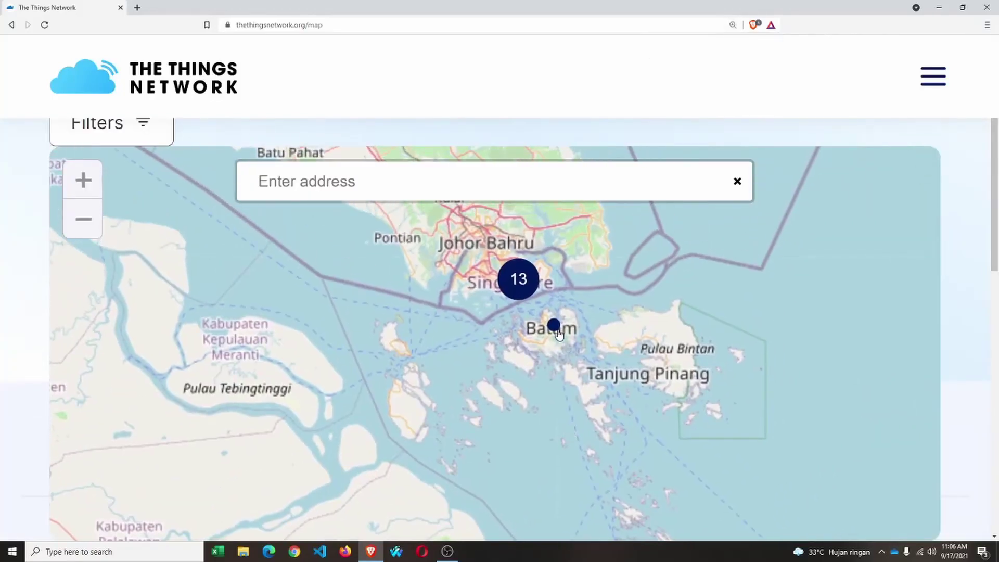
left_click(556, 329)
Return the page zoom to normal and bring the Malay peninsula into view.
key("ctrl+plus")
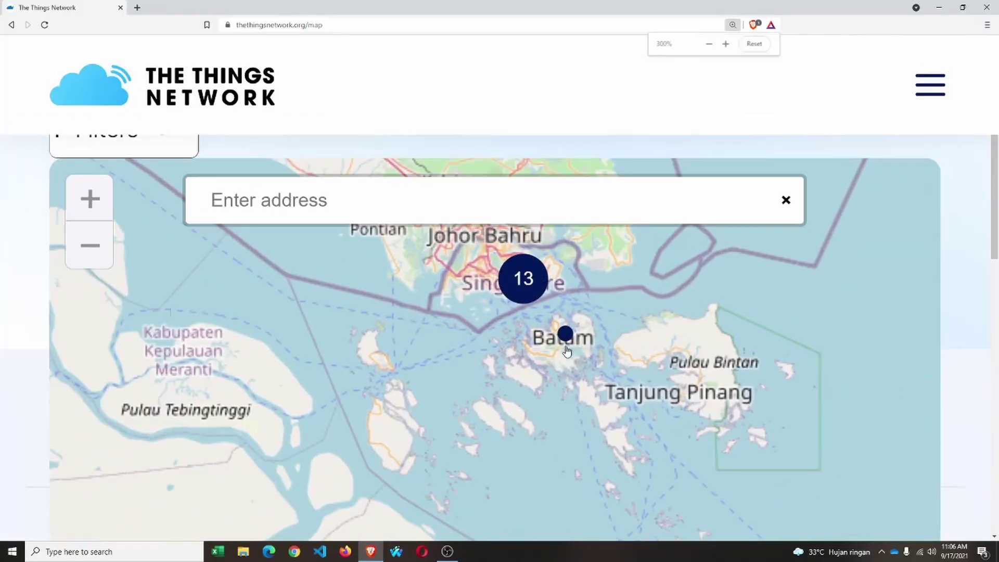
key("ctrl+minus")
key("ctrl+minus")
key("ctrl+minus")
key("ctrl+minus")
left_click_drag(460, 253, 475, 414)
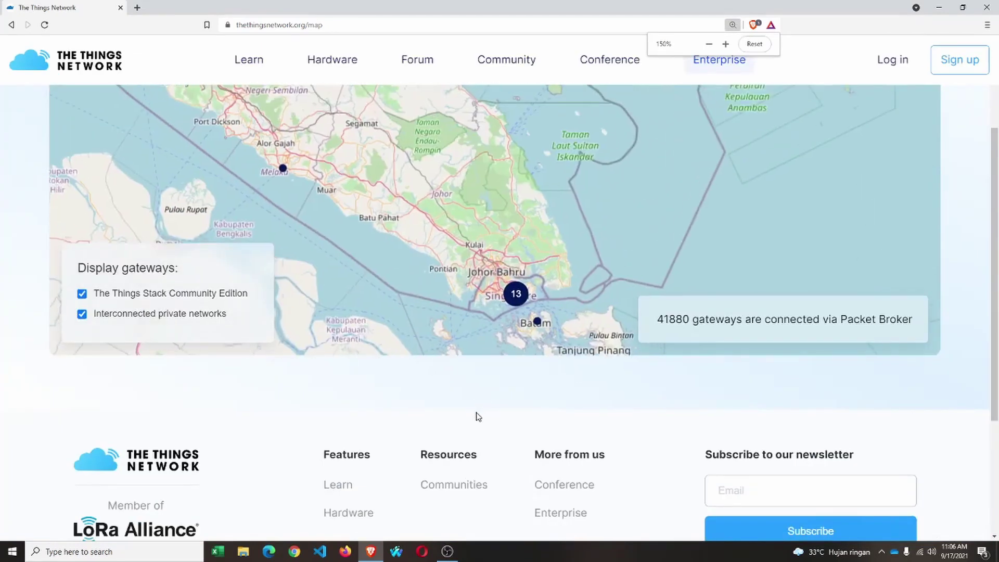
left_click_drag(595, 220, 612, 371)
key("ctrl+minus")
key("ctrl+minus")
key("ctrl+minus")
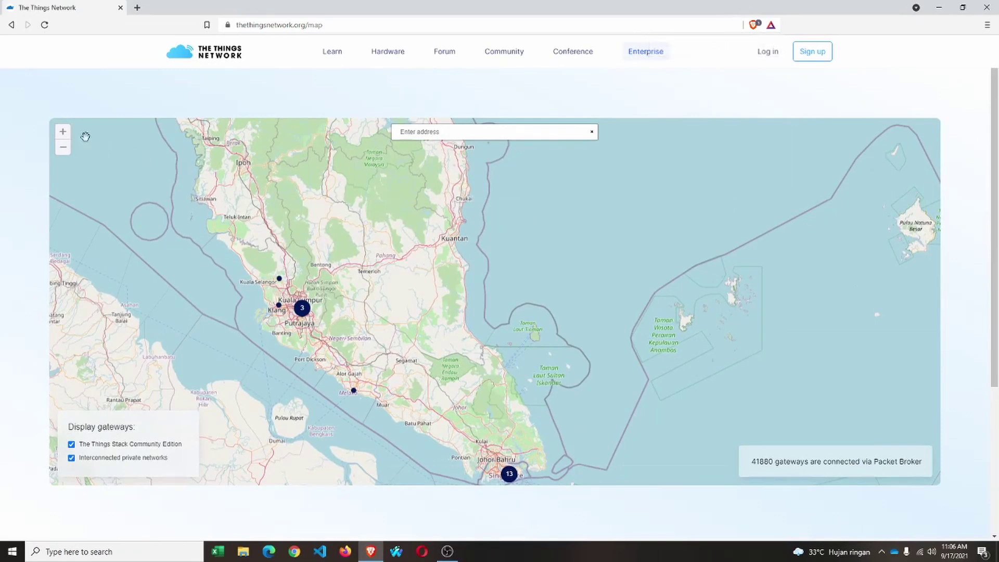
Zoom the map in on Singapore and Batam island.
left_click(62, 132)
left_click(62, 132)
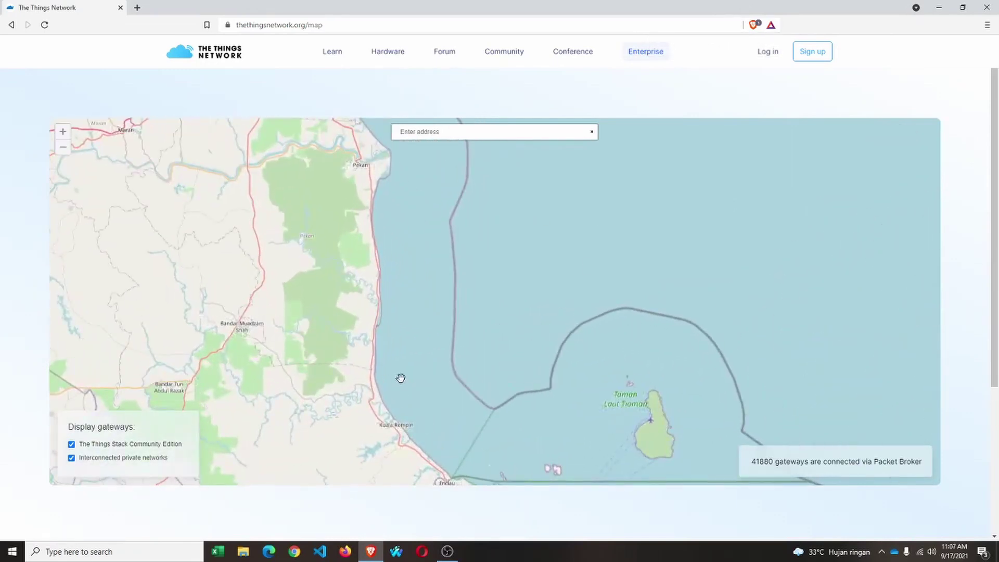
scroll(553, 270, "down", 4)
scroll(441, 276, "up", 4)
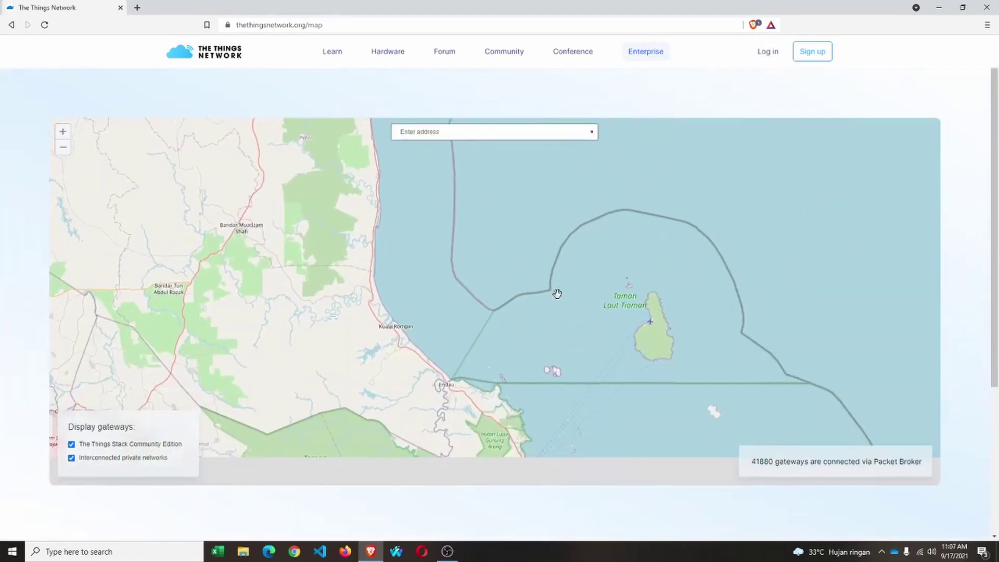
left_click_drag(536, 296, 506, 231)
left_click_drag(560, 332, 558, 308)
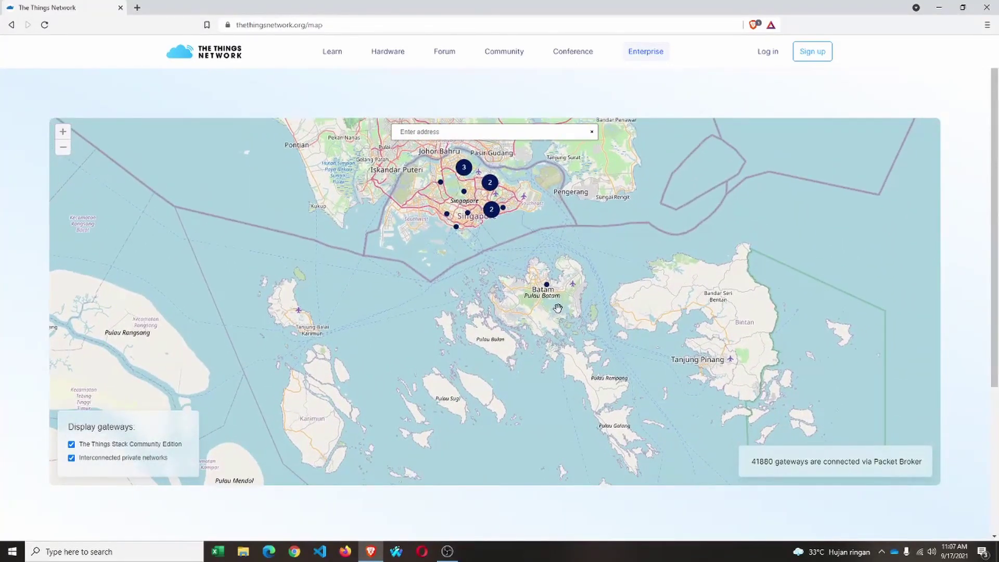
left_click(65, 145)
left_click(63, 137)
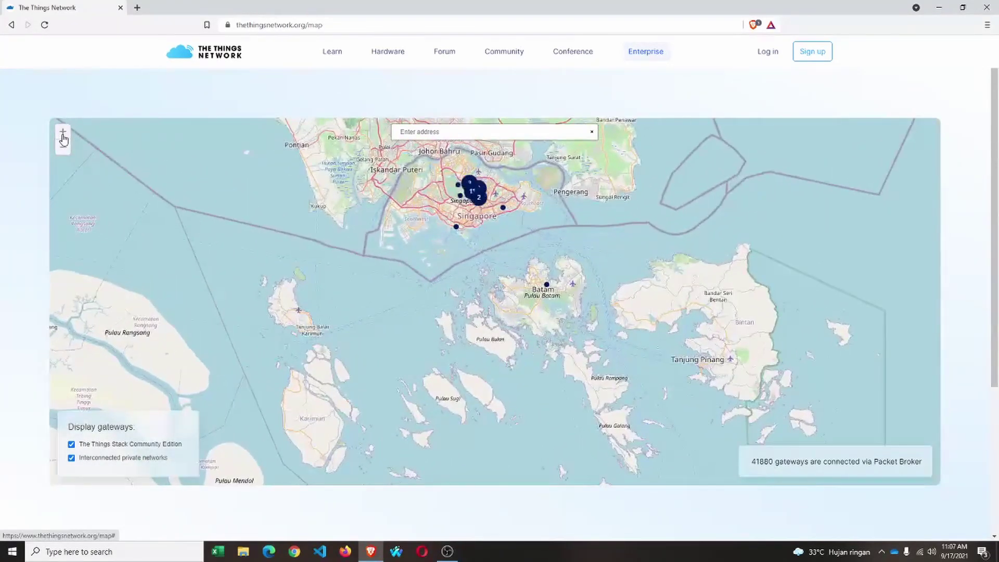
left_click(63, 137)
left_click(63, 134)
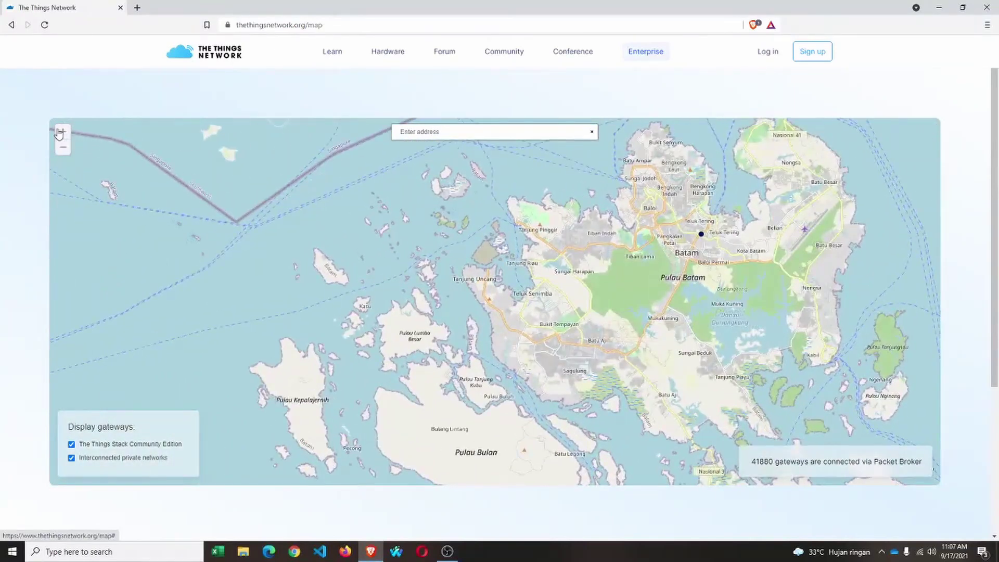
left_click(62, 134)
left_click(63, 134)
Pan to Batam Centre and zoom down to street level near the campus.
left_click_drag(649, 287, 416, 325)
left_click_drag(655, 312, 546, 355)
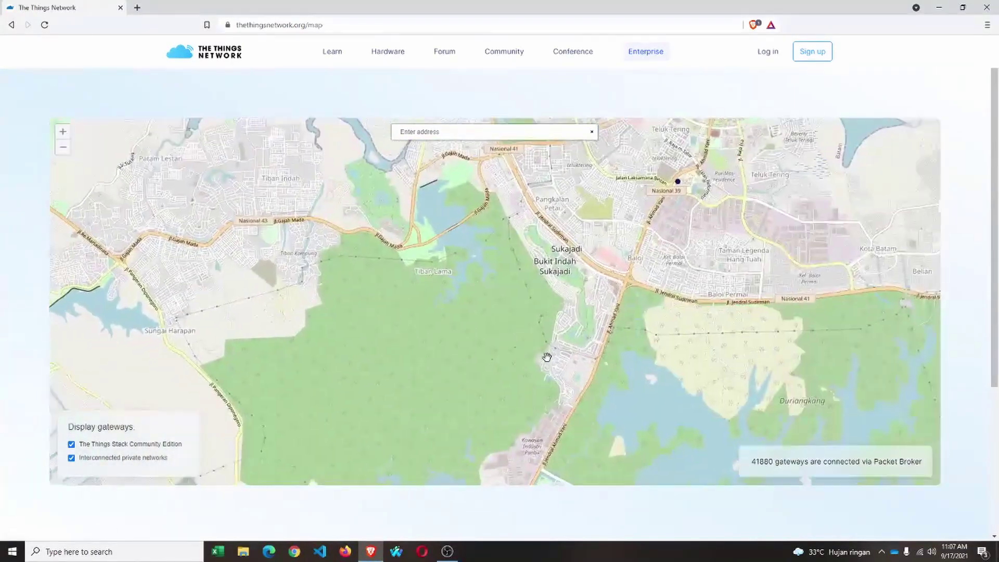
left_click_drag(723, 203, 586, 311)
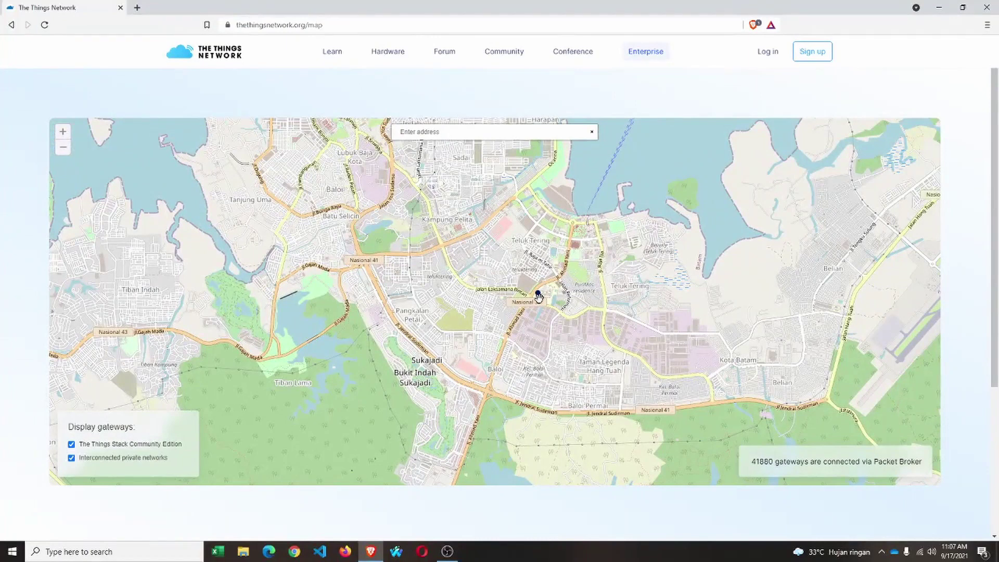
left_click(63, 132)
left_click(63, 132)
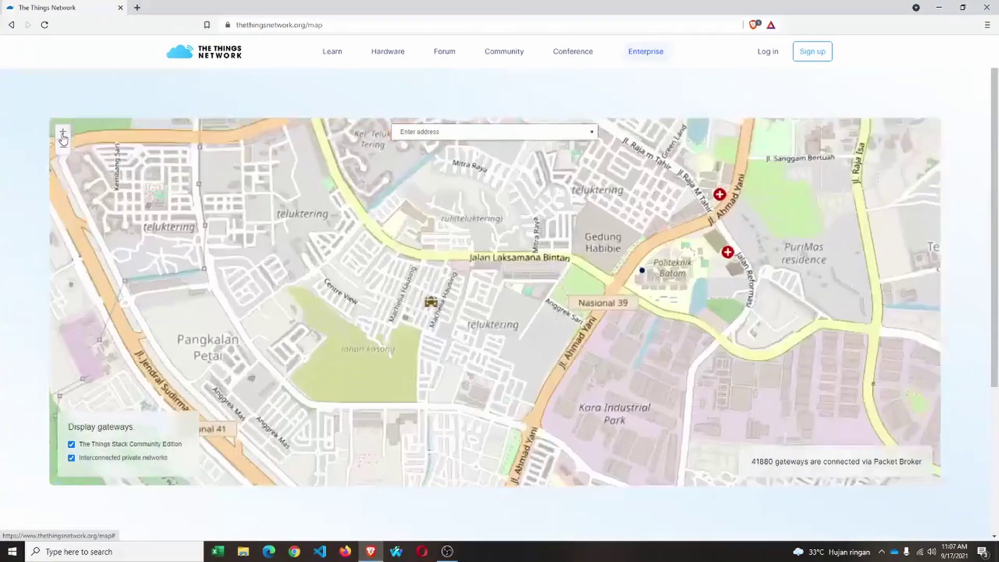
left_click(63, 132)
left_click(63, 132)
triple_click(829, 292)
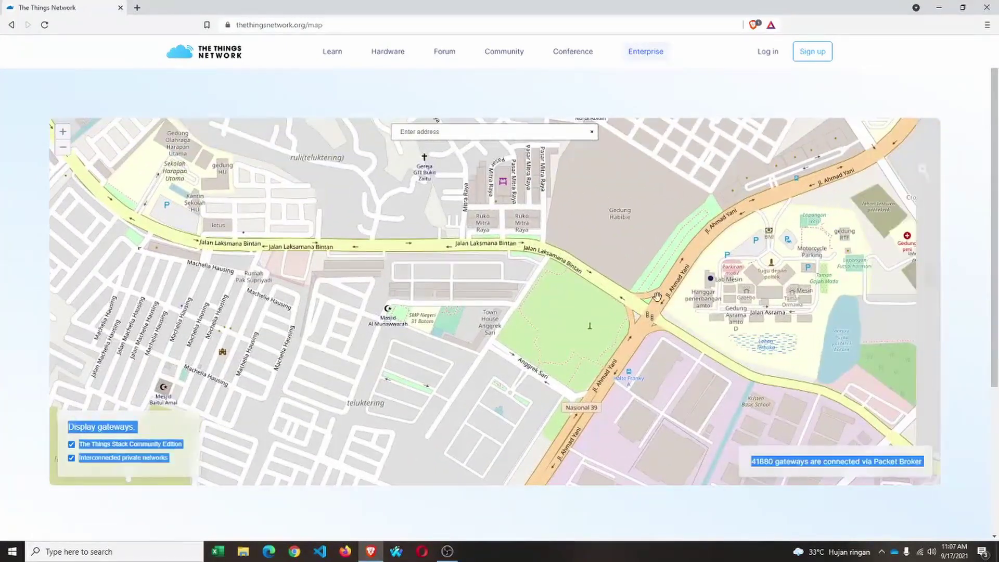
left_click(63, 133)
Centre on Lab Mesin, show the gateway's ID popup, then close it.
left_click_drag(858, 260, 586, 321)
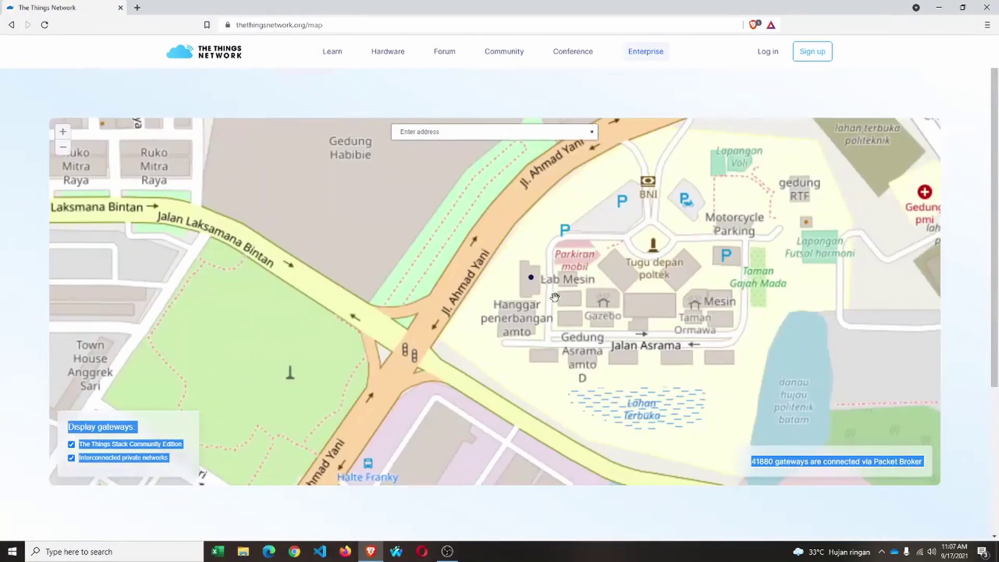
left_click_drag(641, 287, 507, 338)
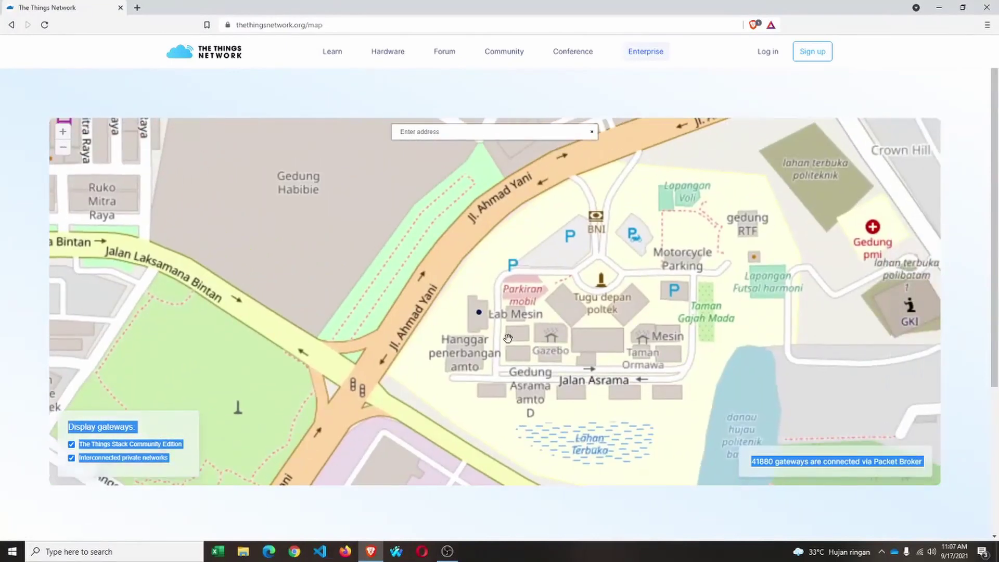
left_click(479, 314)
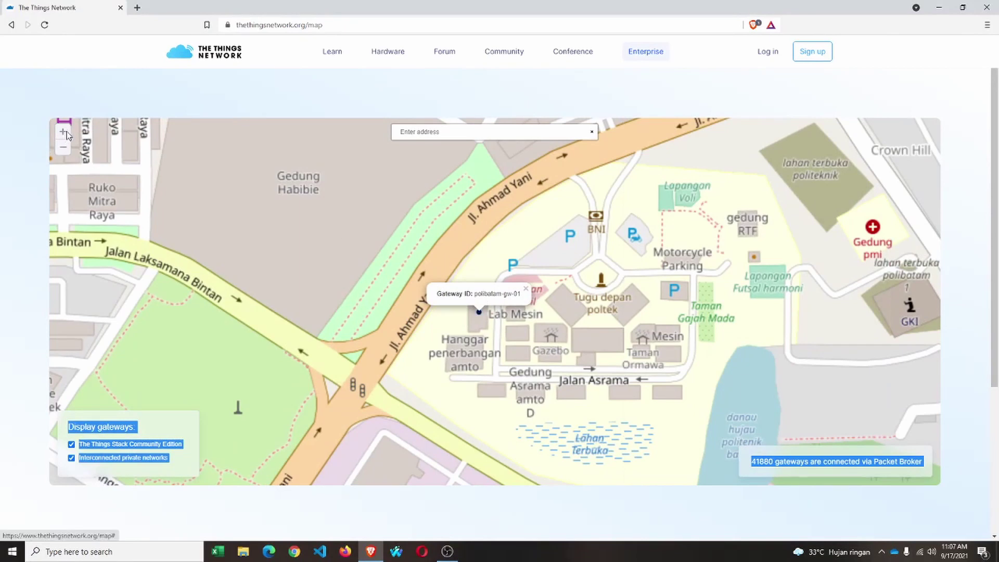
left_click(573, 337)
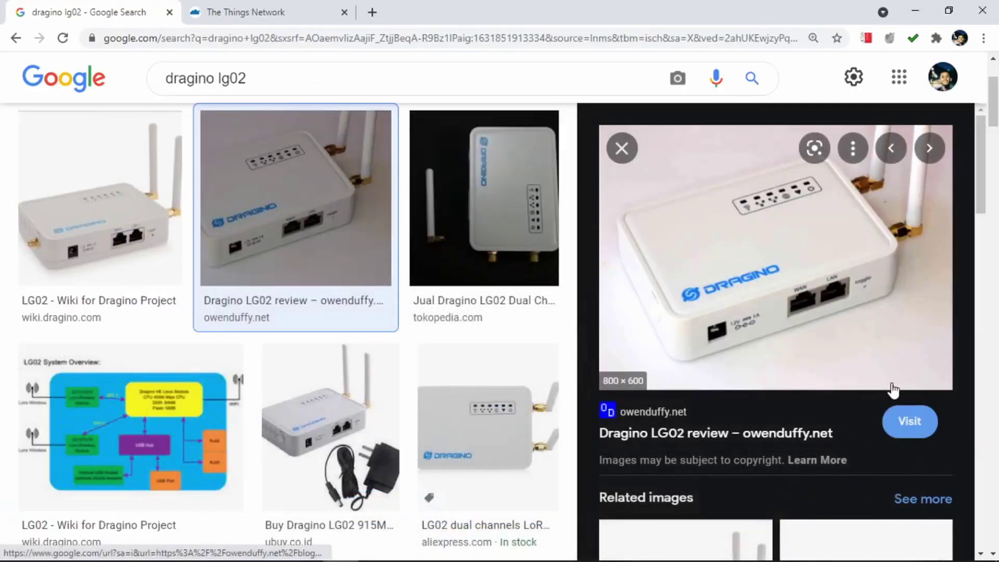
Switch briefly to the TTN map tab, then back to the dragino lg02 image results.
left_click(292, 6)
left_click(117, 6)
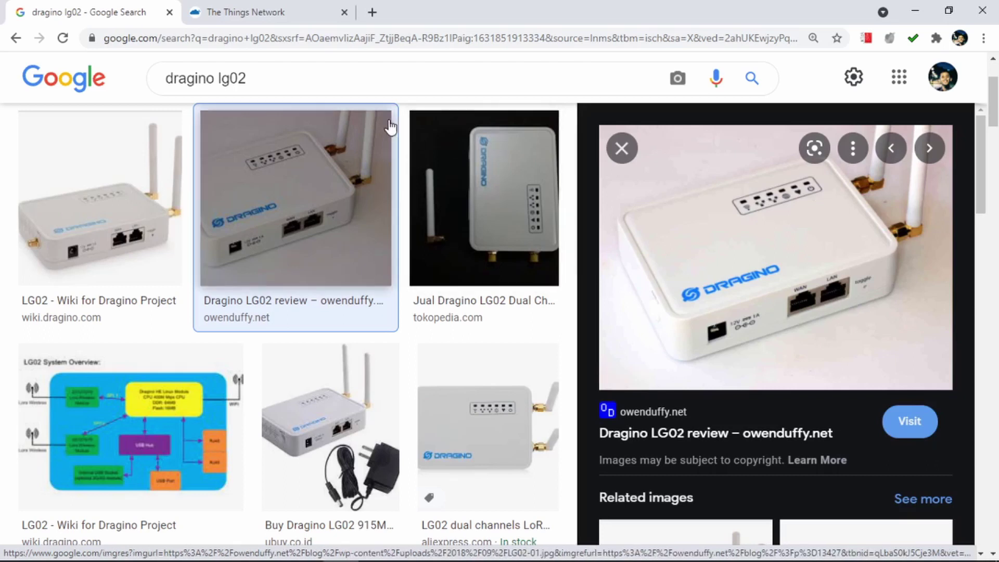
Load the gateway's admin page at 10.130.1.1 in a new tab.
left_click(370, 12)
type("10")
key("End")
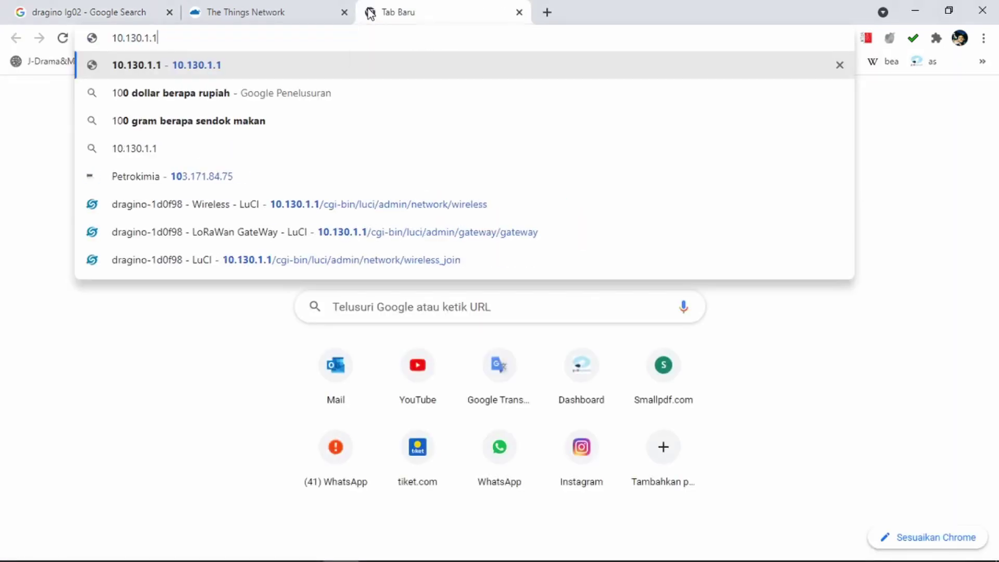
key("Return")
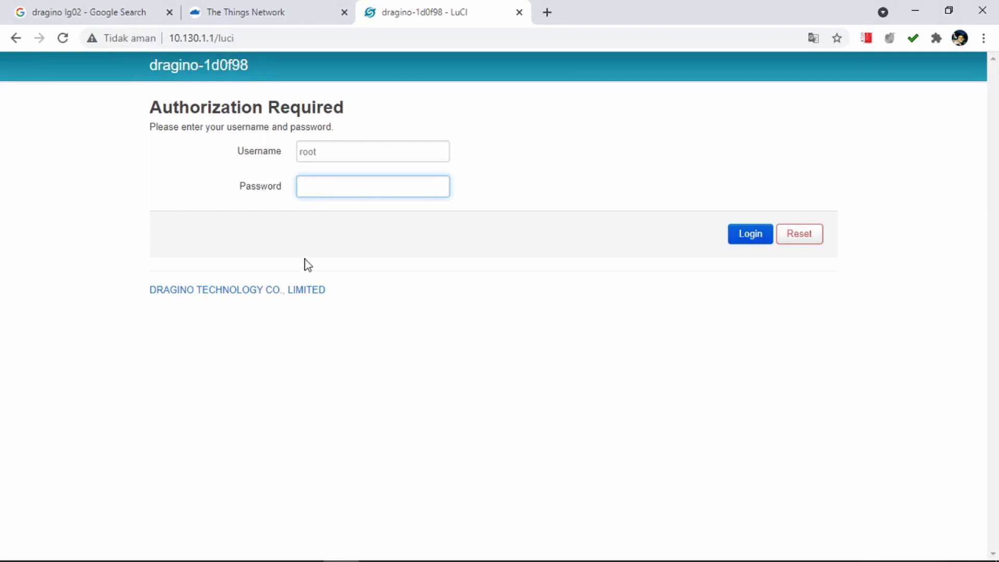
Enter the admin username and password and log in to LuCI.
left_click(344, 157)
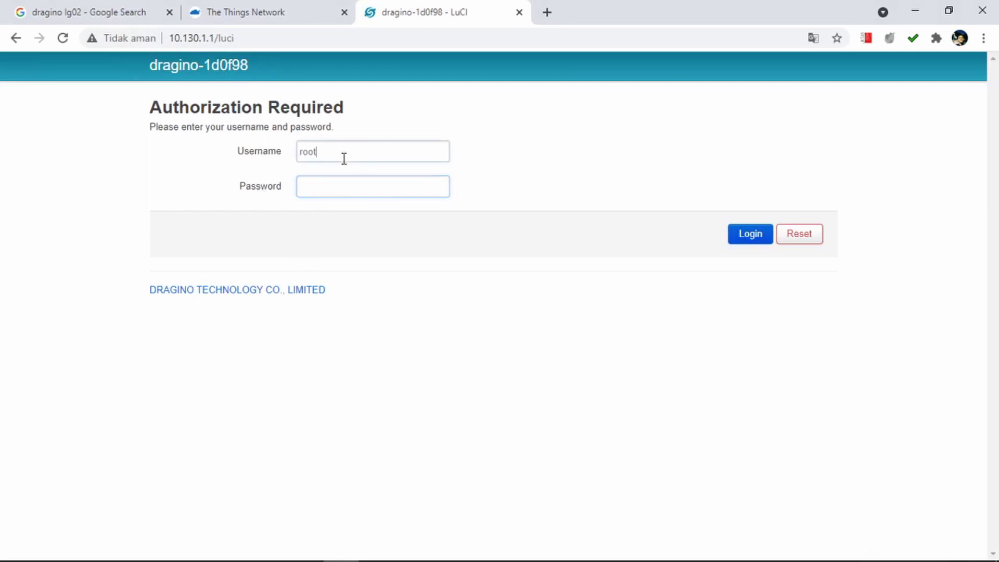
left_click(349, 188)
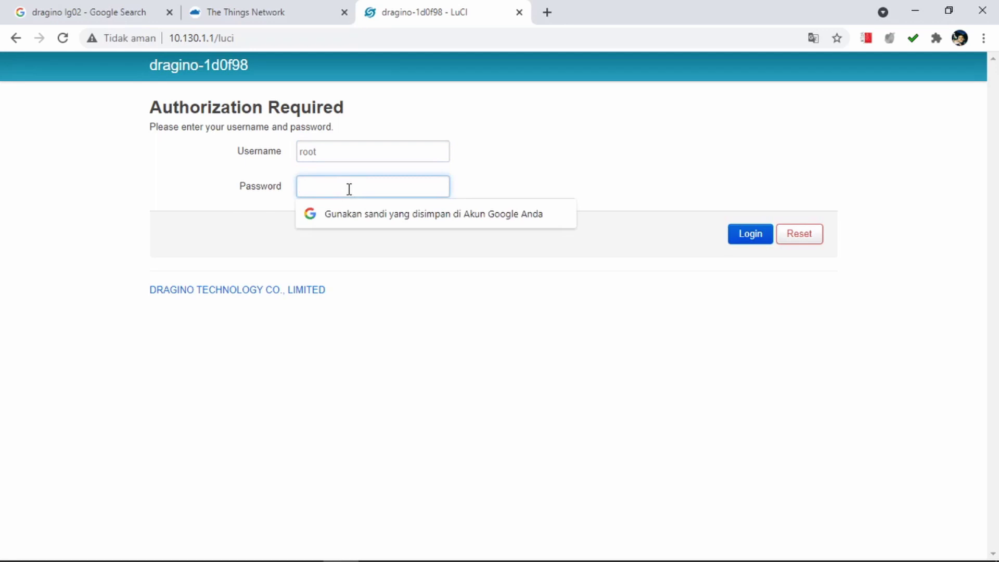
left_click(223, 242)
left_click(332, 184)
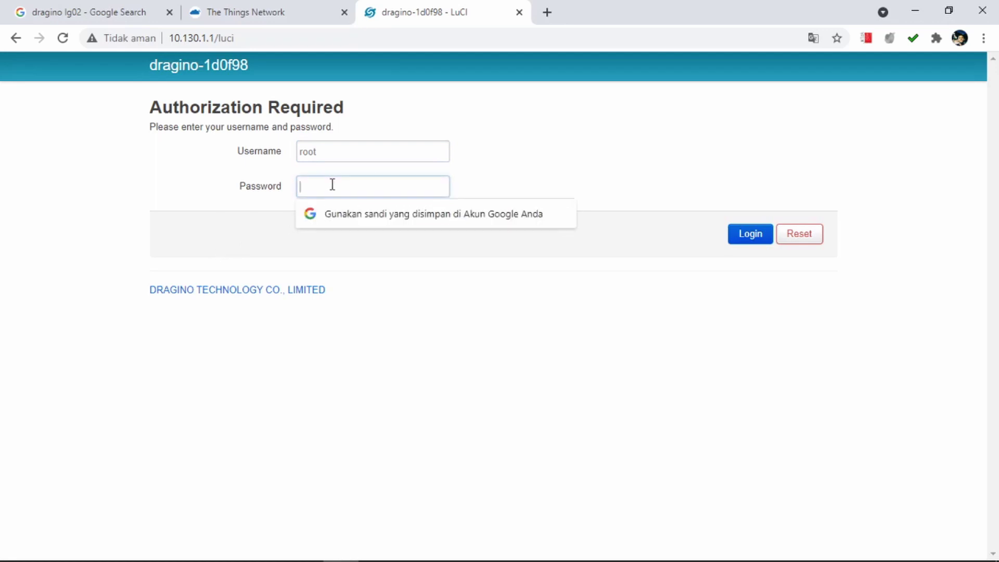
type("dr")
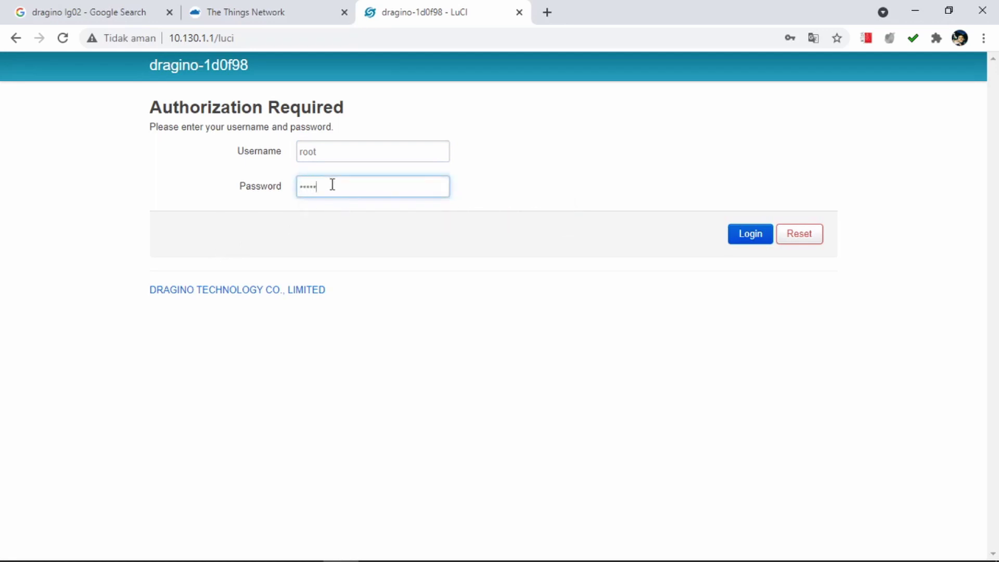
type("agino")
left_click(579, 282)
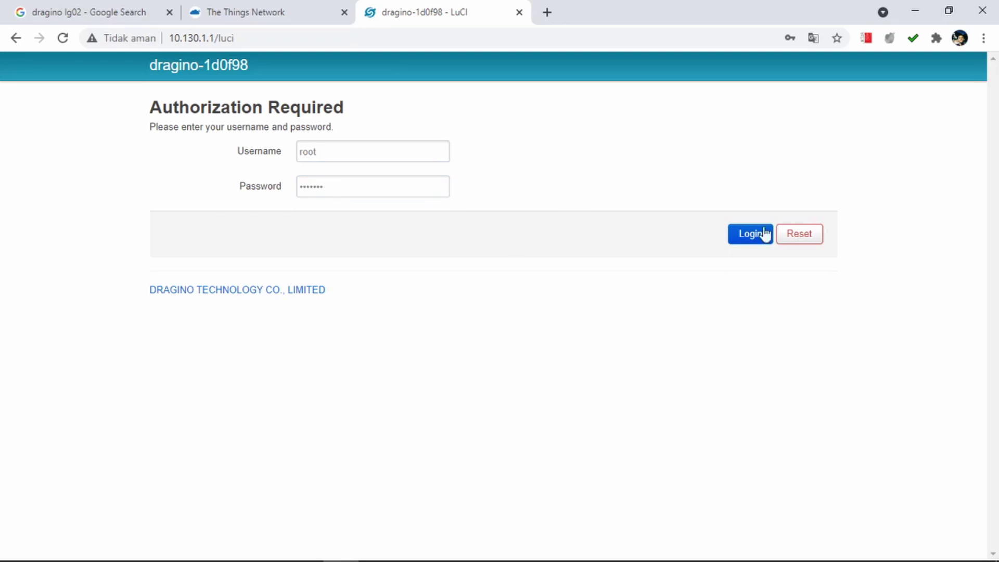
left_click(753, 238)
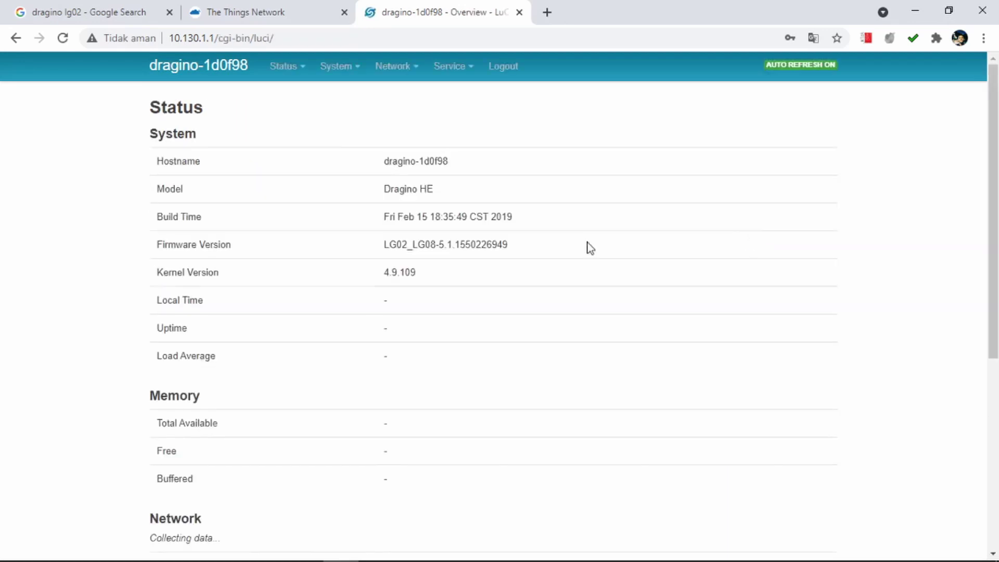
Review the Status overview: hostname dragino-1d0f98, firmware LG02_LG08-5.1.1550226949, IPv4 10.130.1.1.
scroll(380, 223, "down", 15)
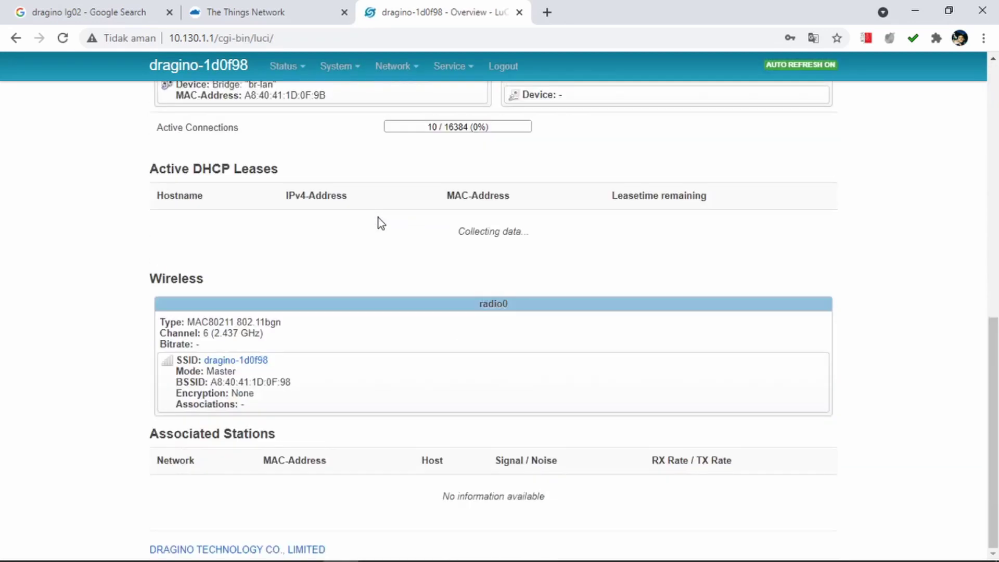
scroll(381, 223, "up", 15)
scroll(380, 222, "down", 8)
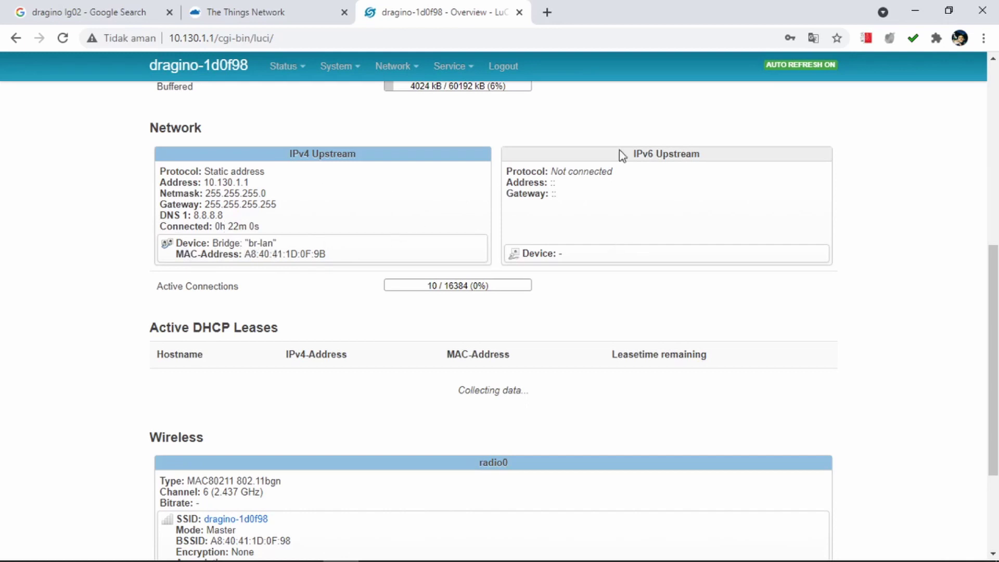
scroll(489, 305, "down", 3)
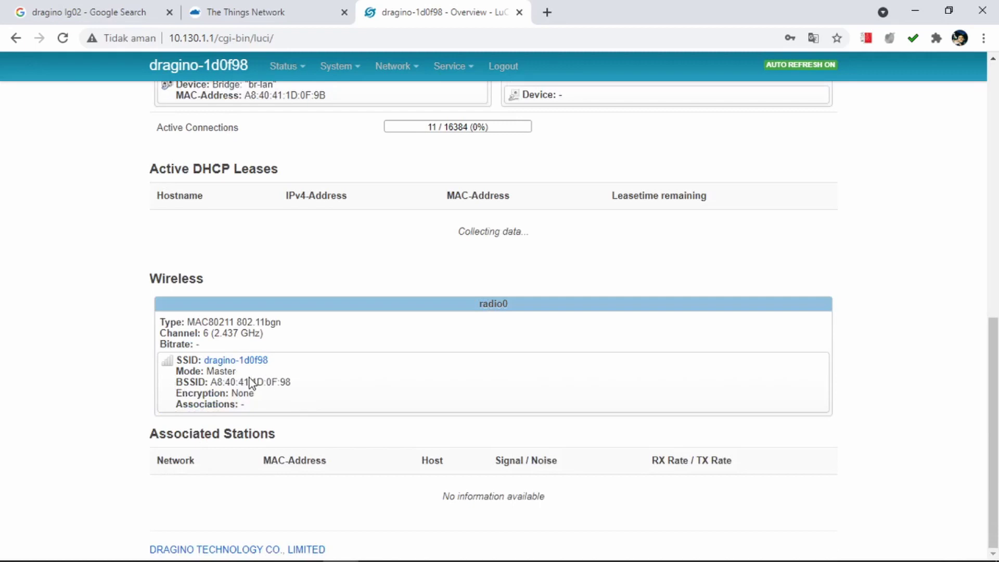
scroll(249, 378, "up", 10)
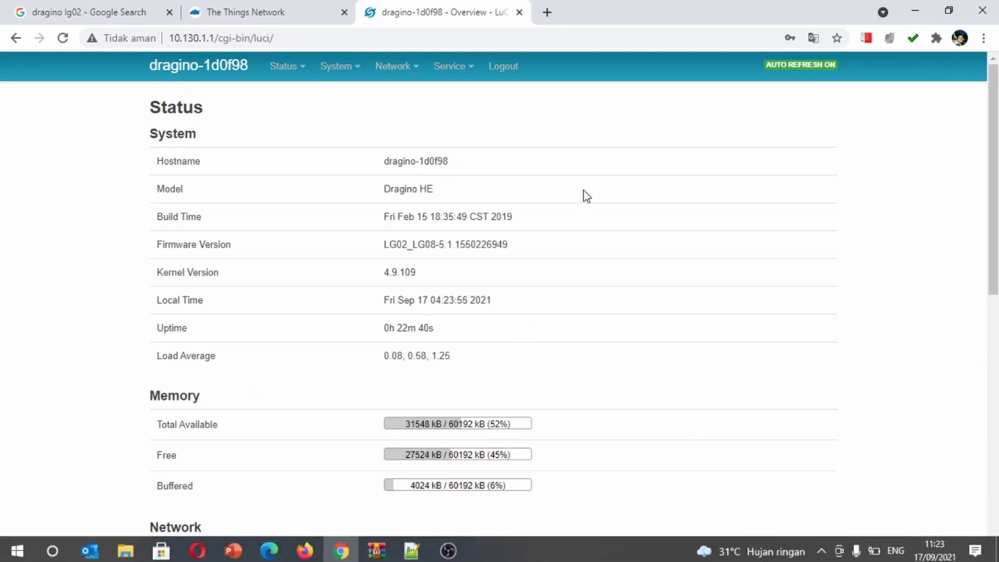
mouse_move(408, 77)
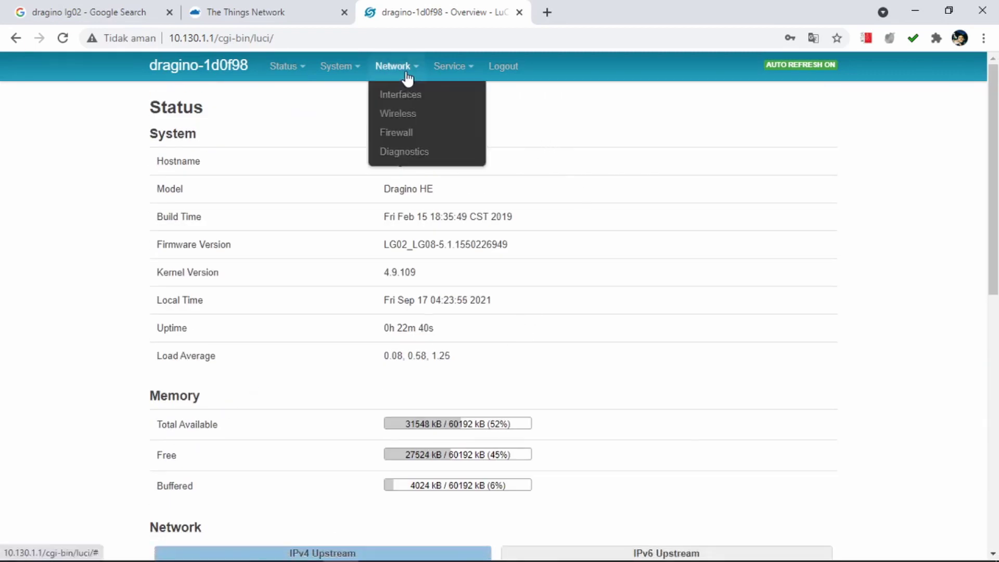
Open Network > Wireless, scan for networks, and choose Join Network on Lab Jarkom.
left_click(404, 116)
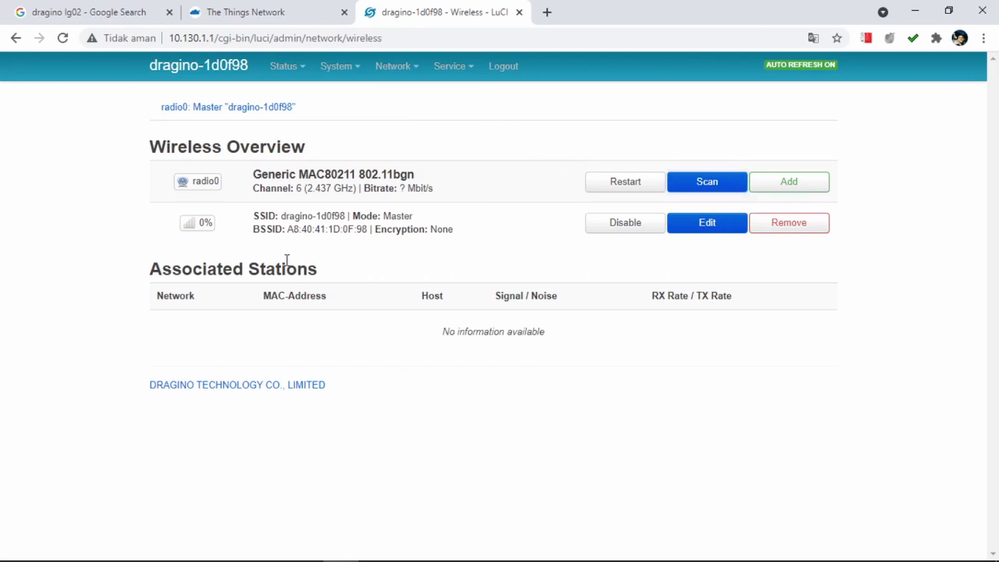
left_click(715, 187)
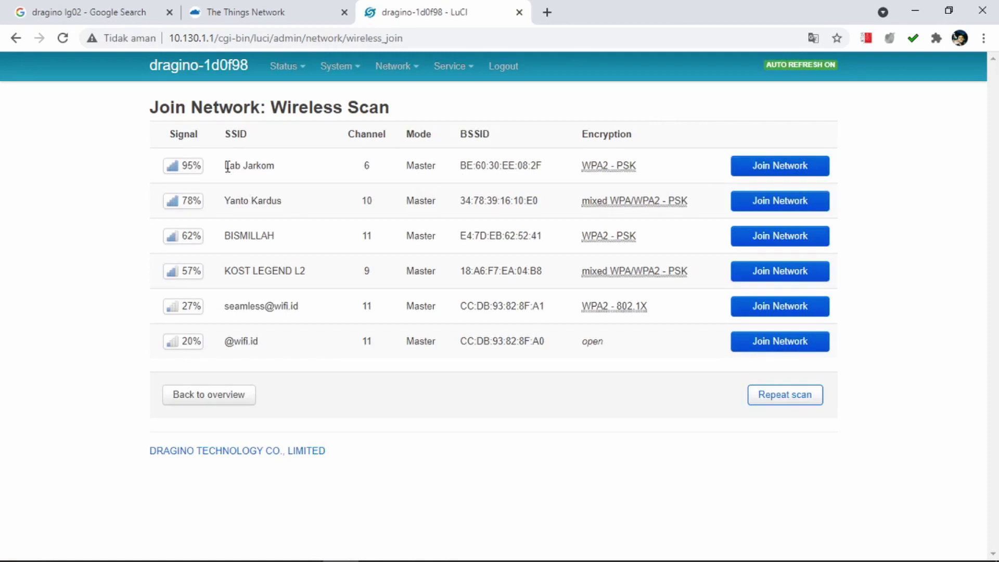
left_click_drag(227, 166, 281, 185)
left_click(286, 185)
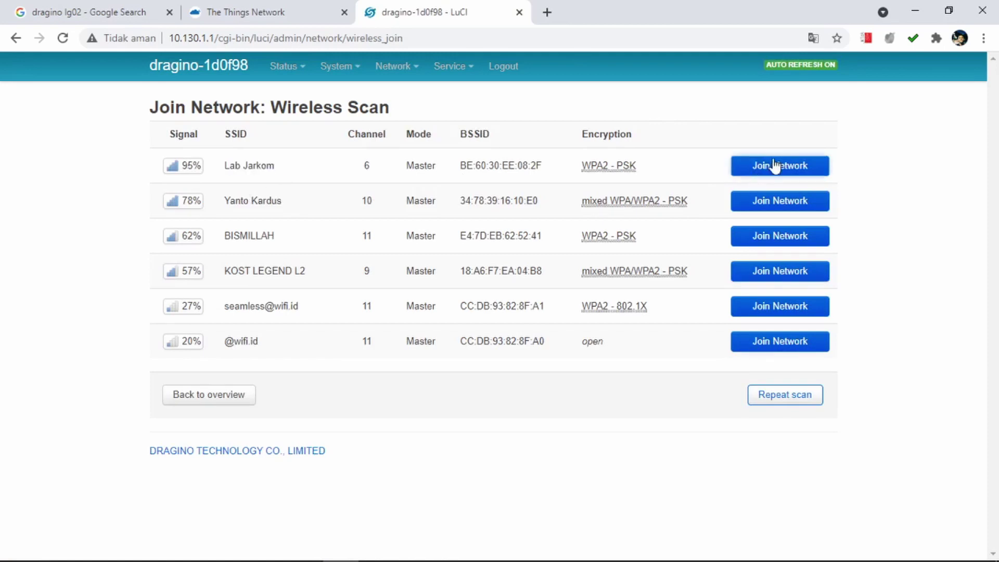
left_click(774, 166)
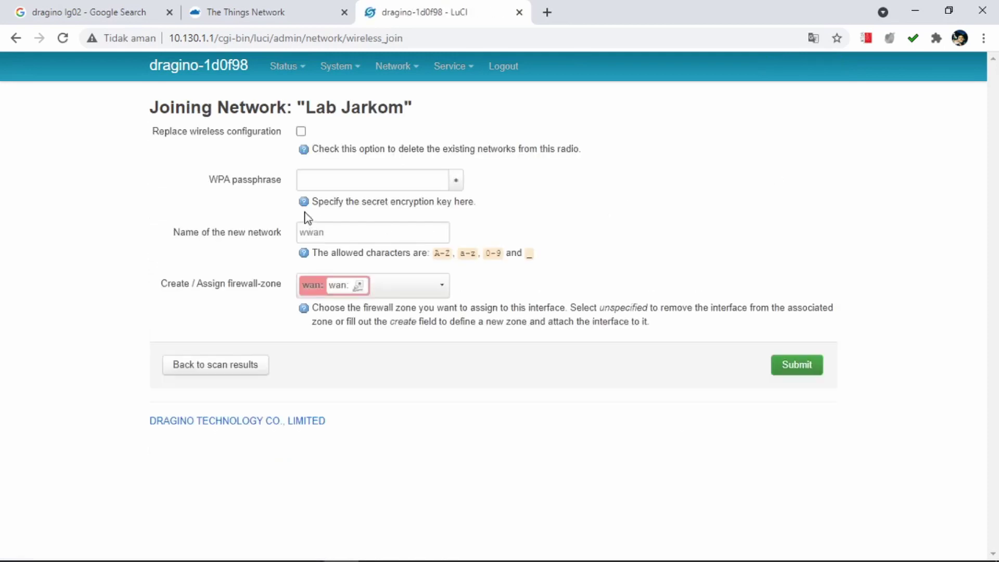
Enter the Wi-Fi passphrase, edit the wwan network name, and submit the Lab Jarkom join.
left_click(370, 178)
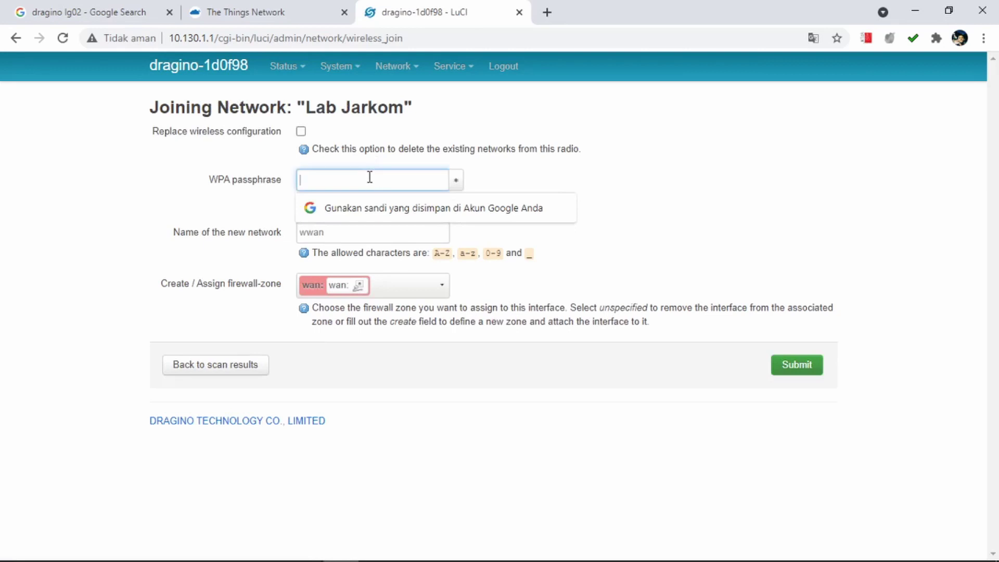
type("••")
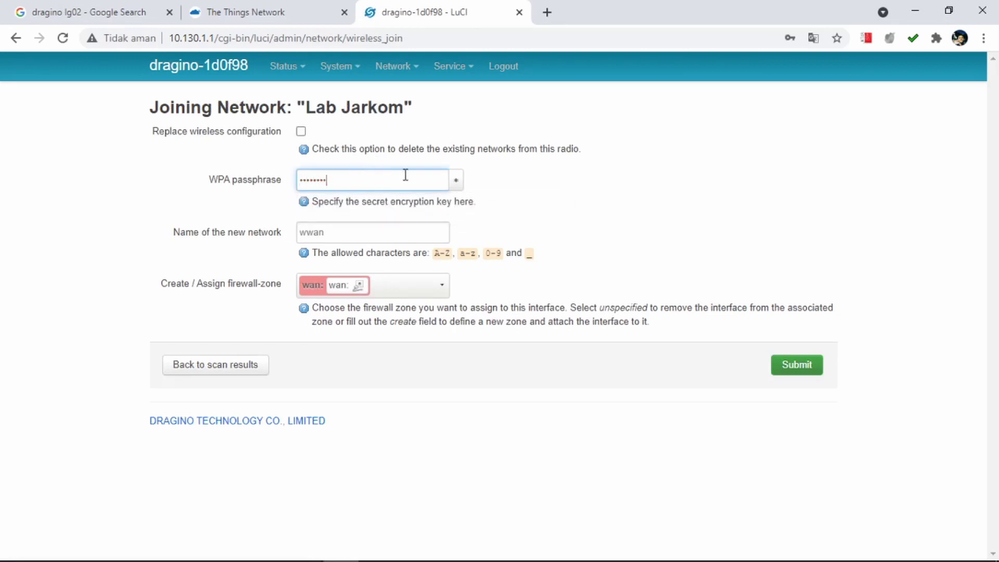
left_click(384, 232)
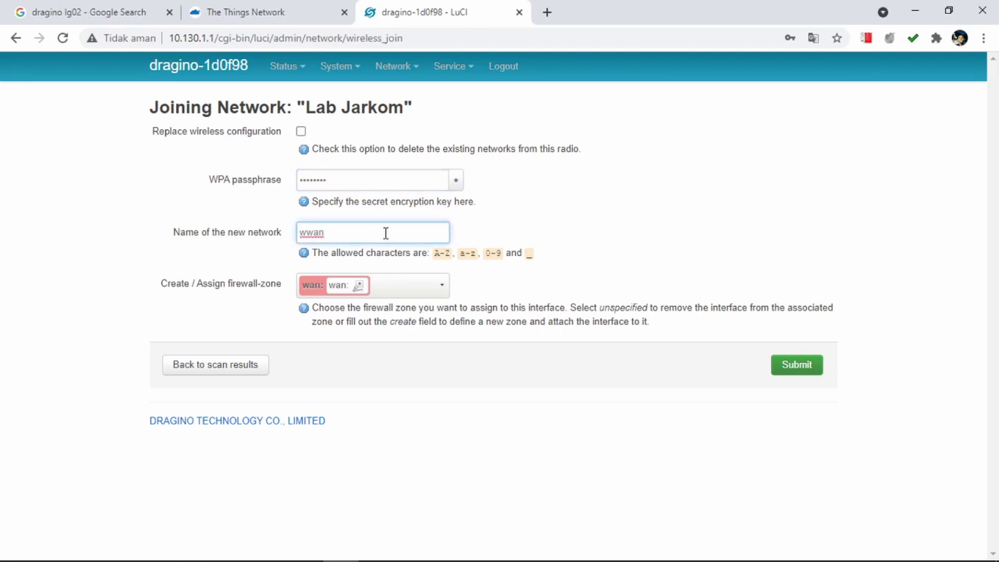
key("BackSpace")
key("BackSpace")
key("BackSpace")
key("BackSpace")
left_click(637, 344)
left_click(804, 370)
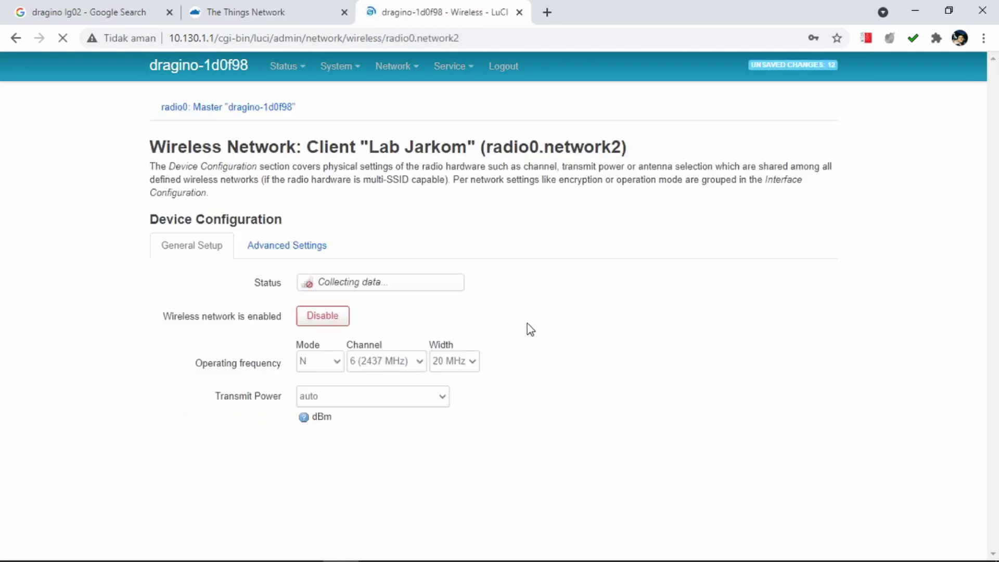
Save & Apply the Lab Jarkom client wireless configuration.
scroll(530, 329, "down", 3)
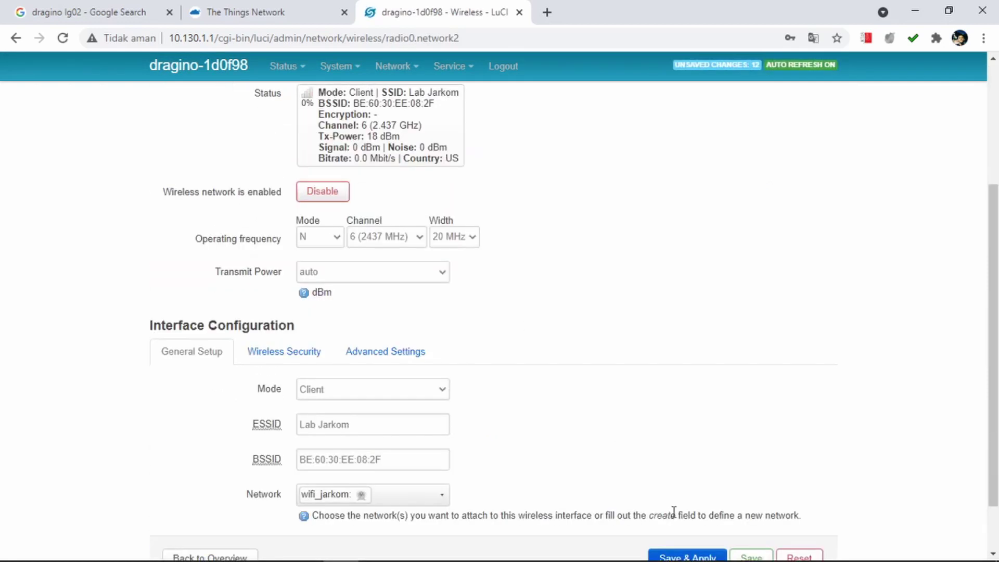
scroll(664, 348, "up", 1)
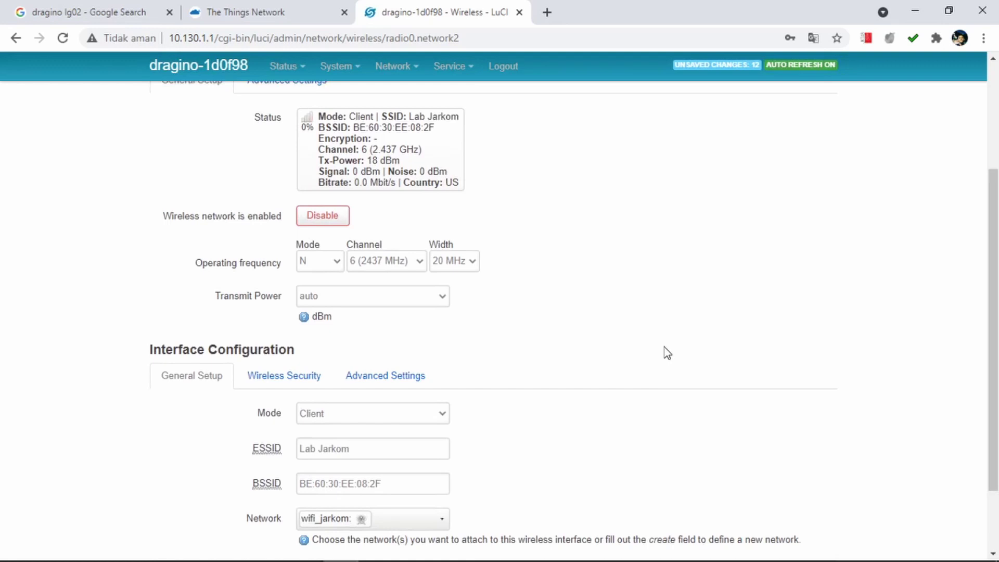
scroll(659, 372, "up", 3)
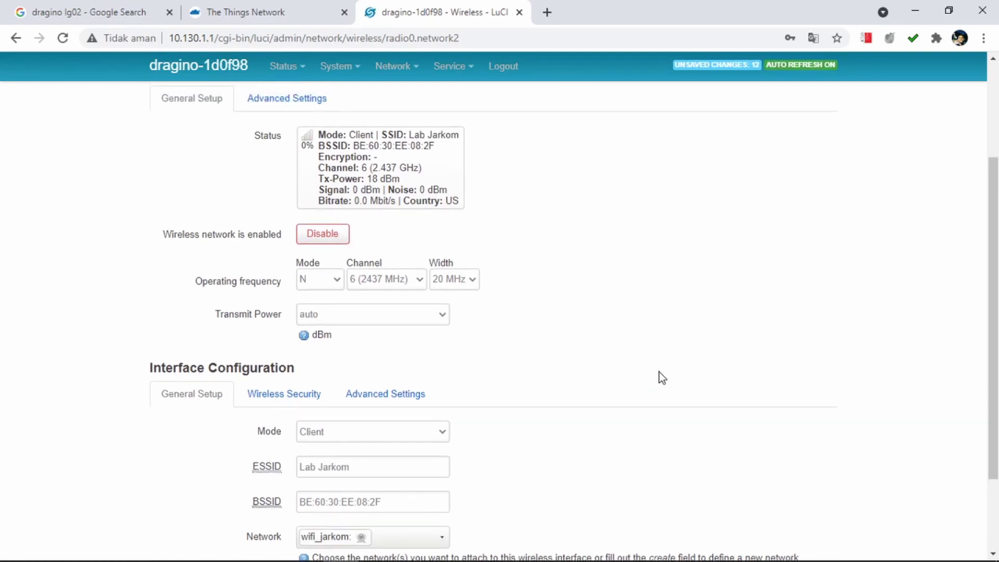
scroll(659, 372, "down", 4)
scroll(660, 372, "down", 1)
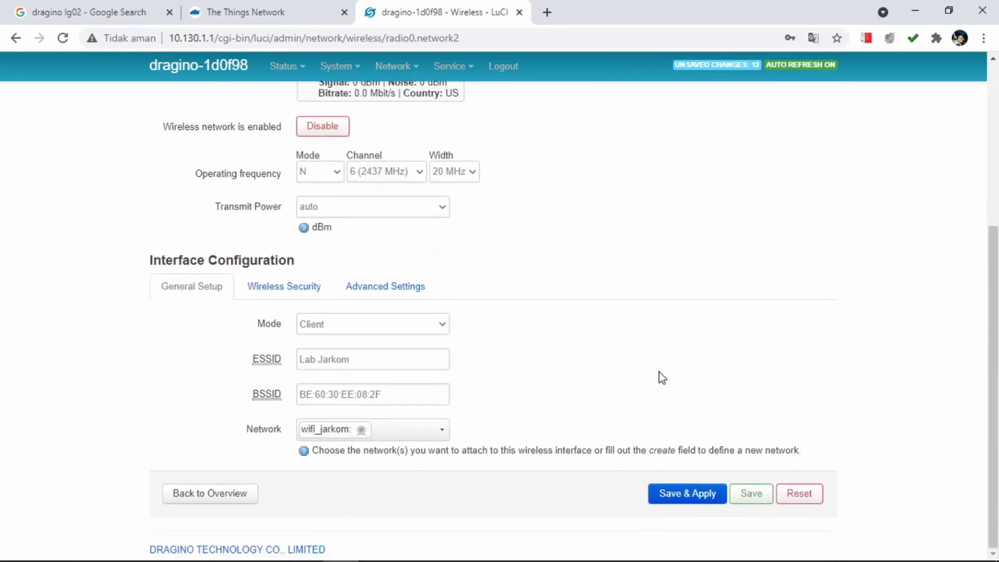
left_click(686, 500)
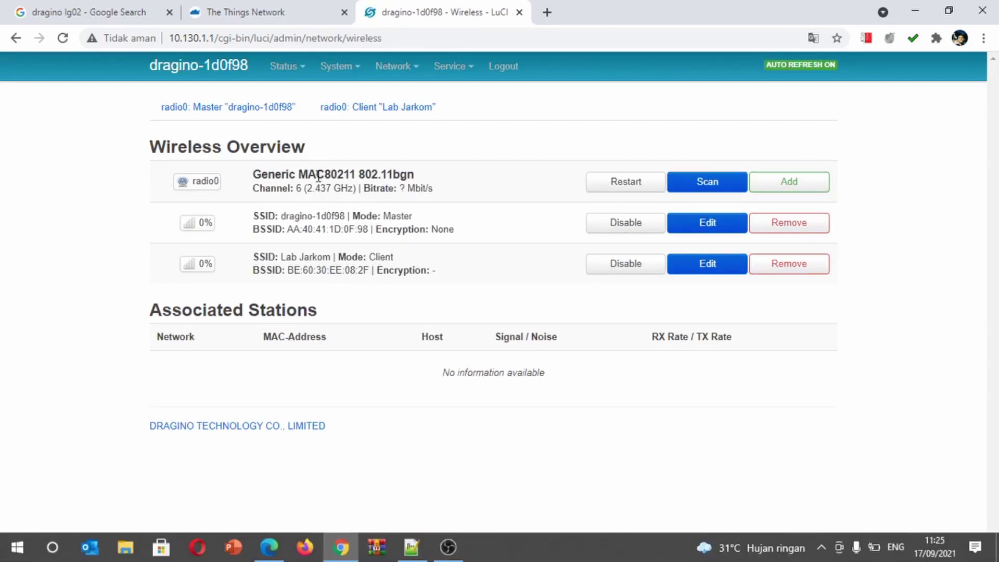
Disable the gateway's dragino-1d0f98 access point, leaving only the Lab Jarkom client connection active.
mouse_move(411, 78)
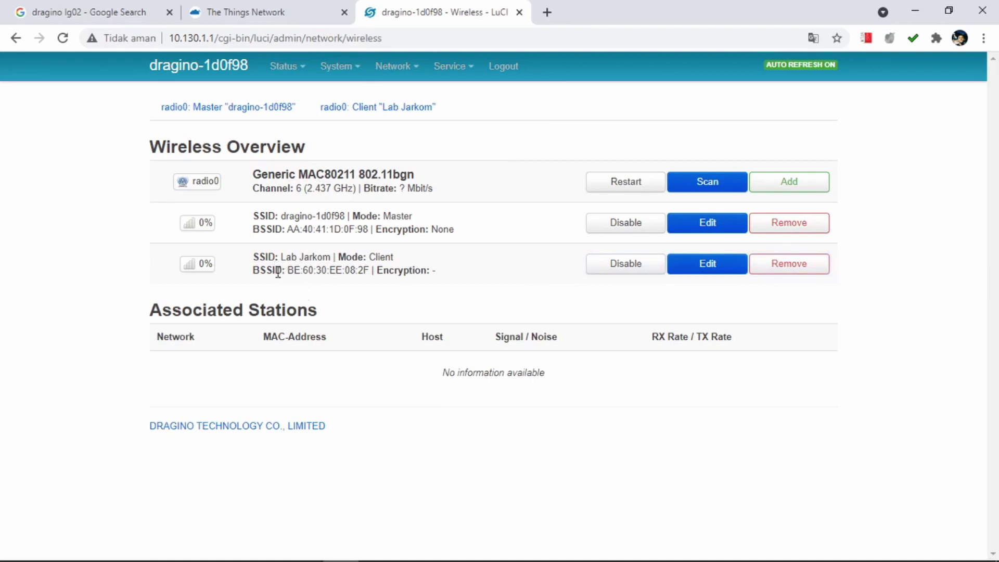
left_click_drag(256, 257, 423, 270)
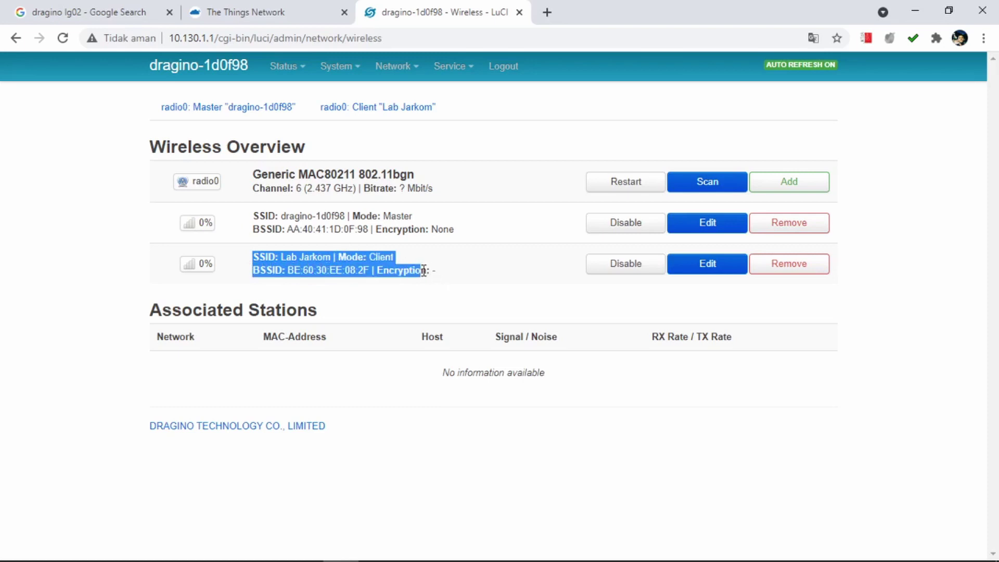
left_click(434, 270)
left_click_drag(437, 271, 251, 257)
left_click(428, 260)
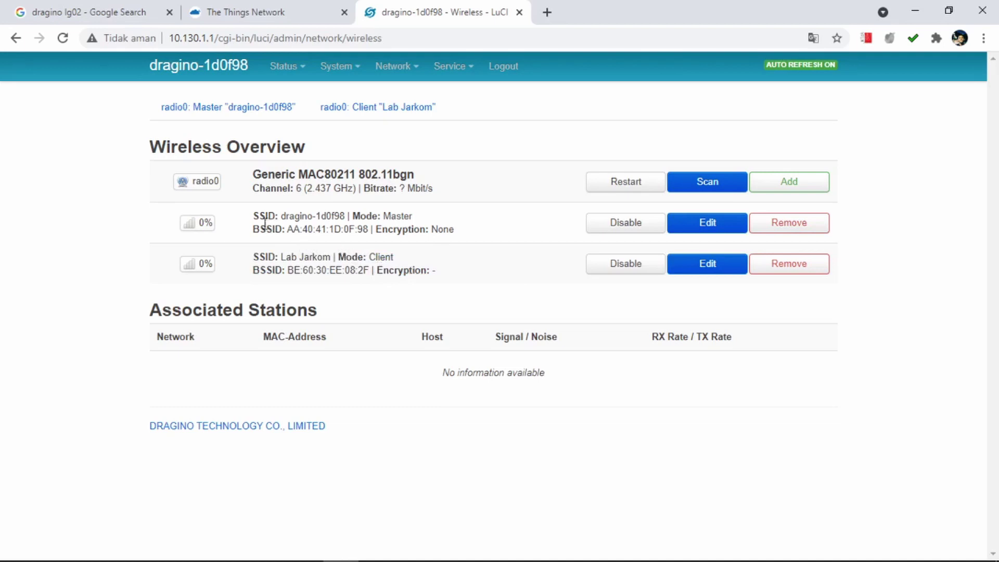
left_click_drag(254, 213, 475, 233)
left_click(475, 232)
left_click(630, 226)
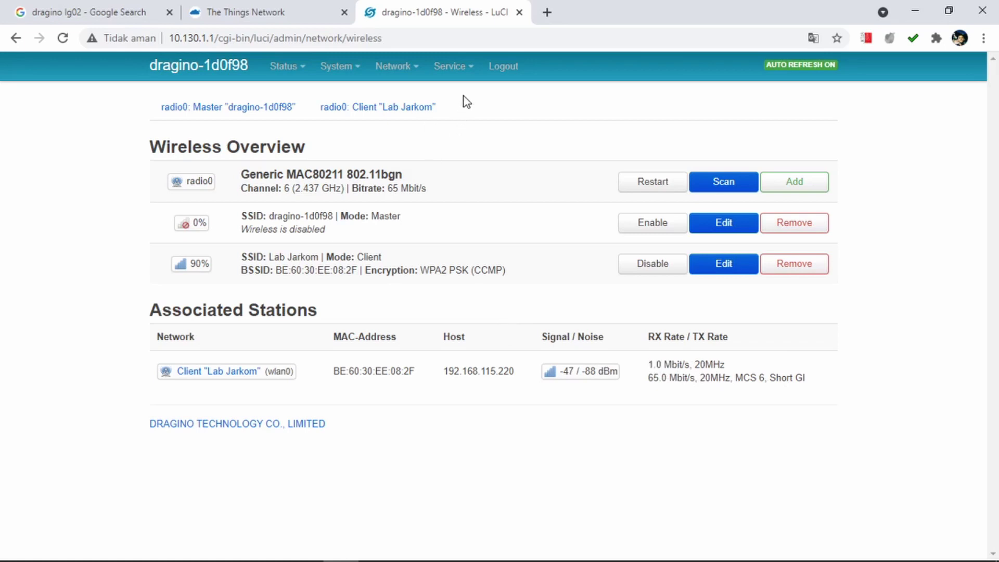
mouse_move(466, 67)
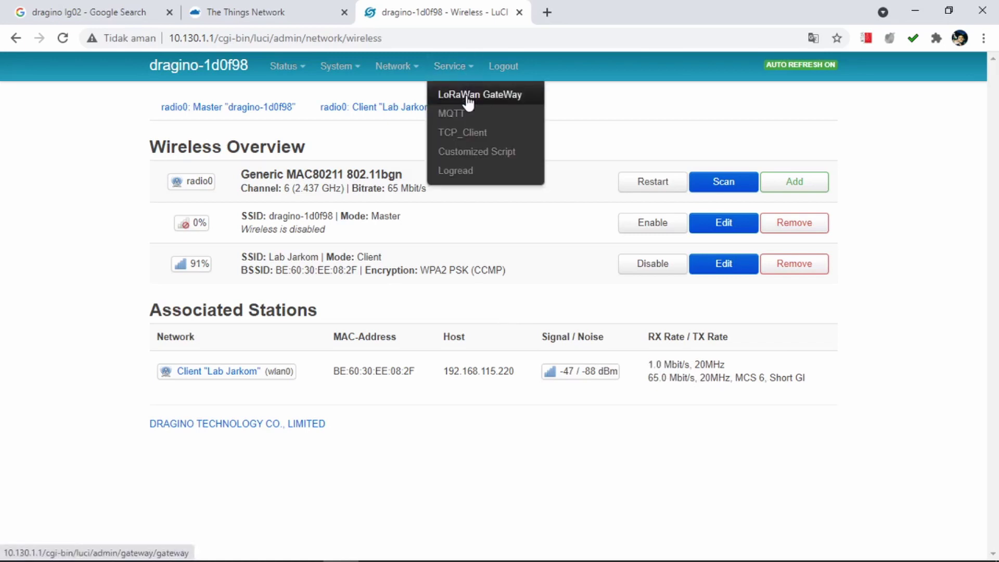
Copy the Gateway ID from the LoRaWan GateWay settings page into a new Notepad document.
left_click(468, 98)
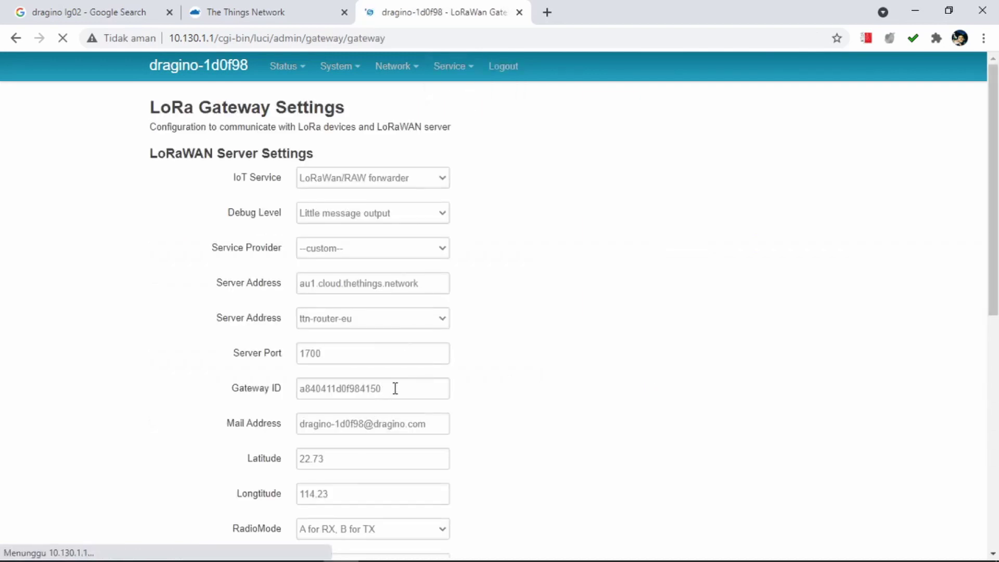
left_click_drag(397, 389, 300, 388)
key("ctrl+c")
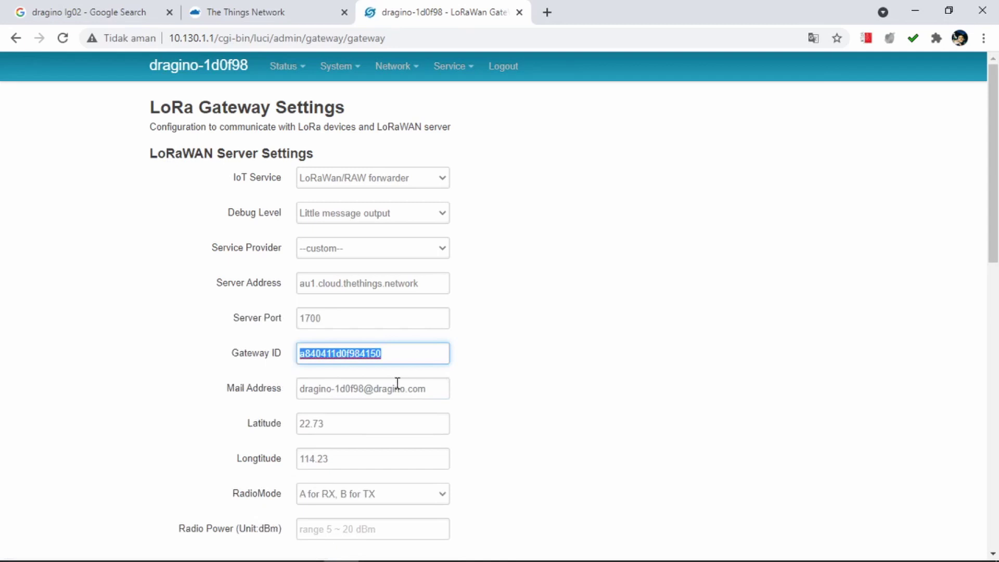
key("super")
type("notepad")
key("Return")
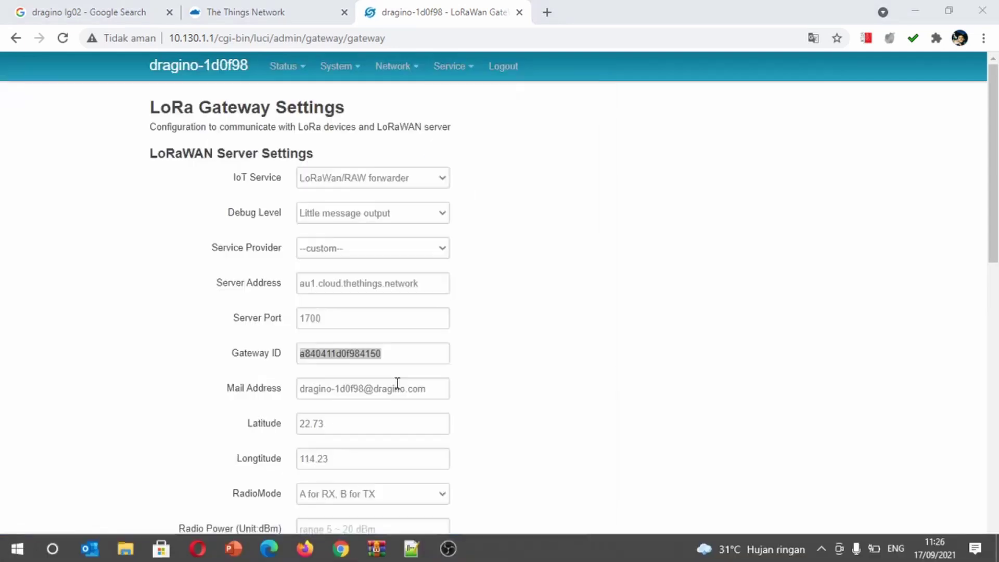
key("ctrl+v")
key("Left")
key("Left")
key("Left")
key("Left")
key("Left")
key("Left")
key("Left")
key("Left")
key("Left")
key("Left")
key("Left")
key("Left")
key("Left")
key("Left")
key("Left")
key("Left")
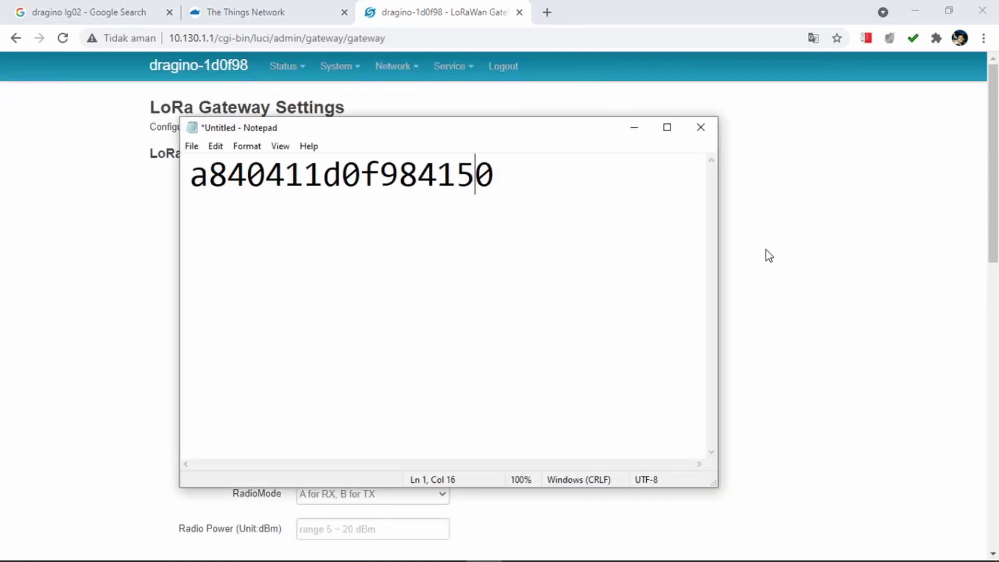
Prefix the pasted ID with 'gateway-id:', select the ID, and return to LoRa Gateway Settings.
type("gateway")
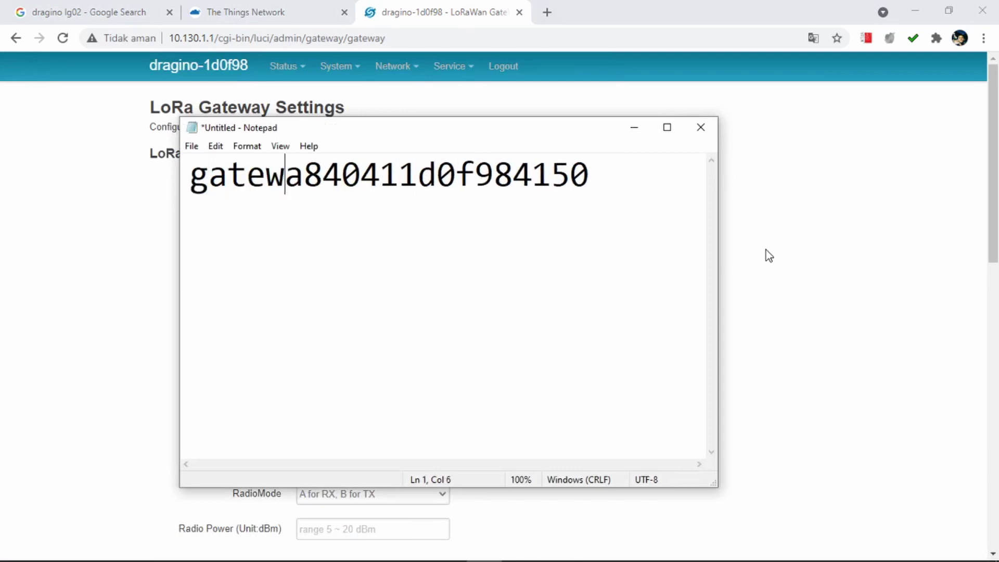
type(" - id:")
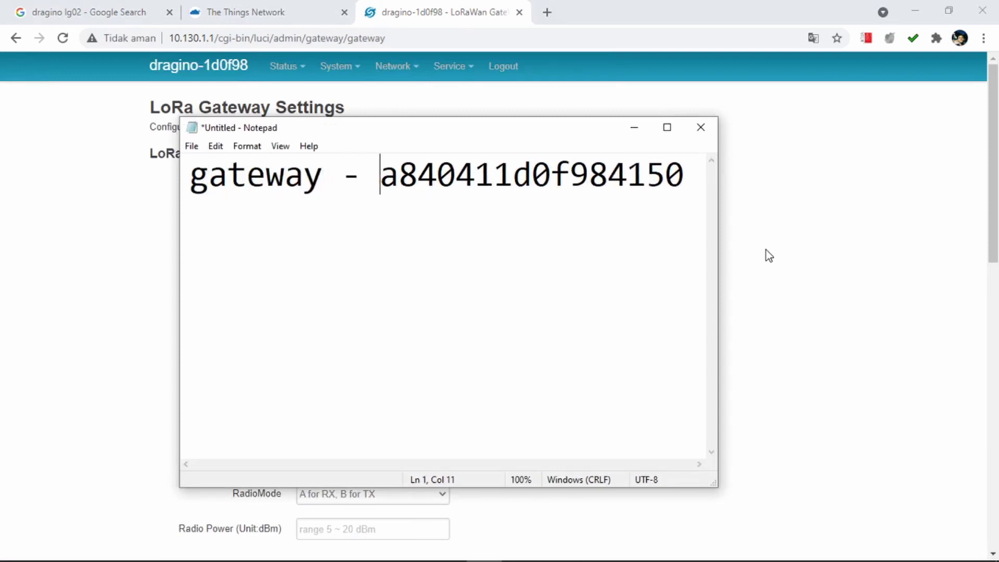
key("Left")
key("Left")
key("Left")
key("Left")
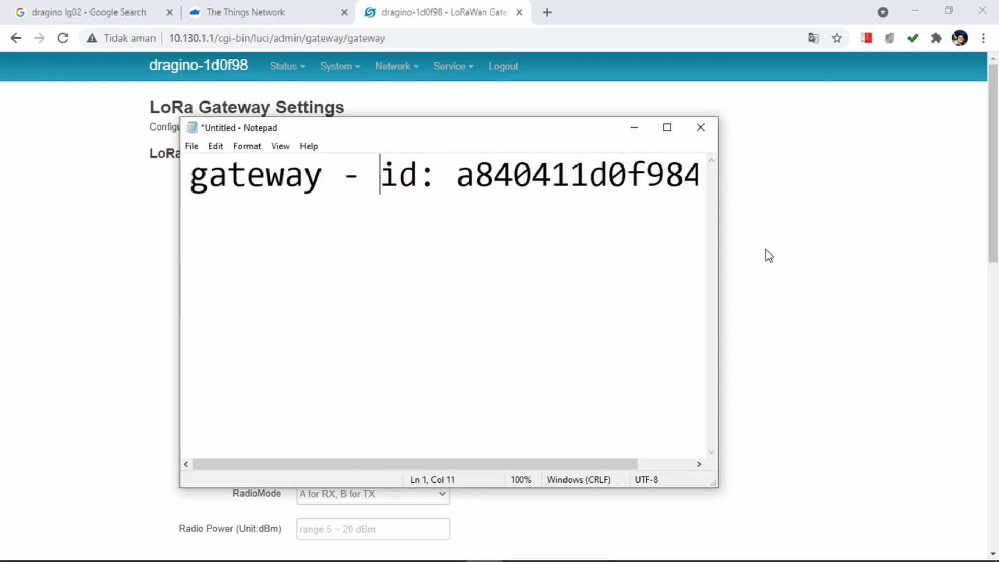
key("BackSpace")
key("Left")
key("BackSpace")
key("Right")
key("Right")
key("Right")
key("Right")
key("Right")
key("Right")
key("Right")
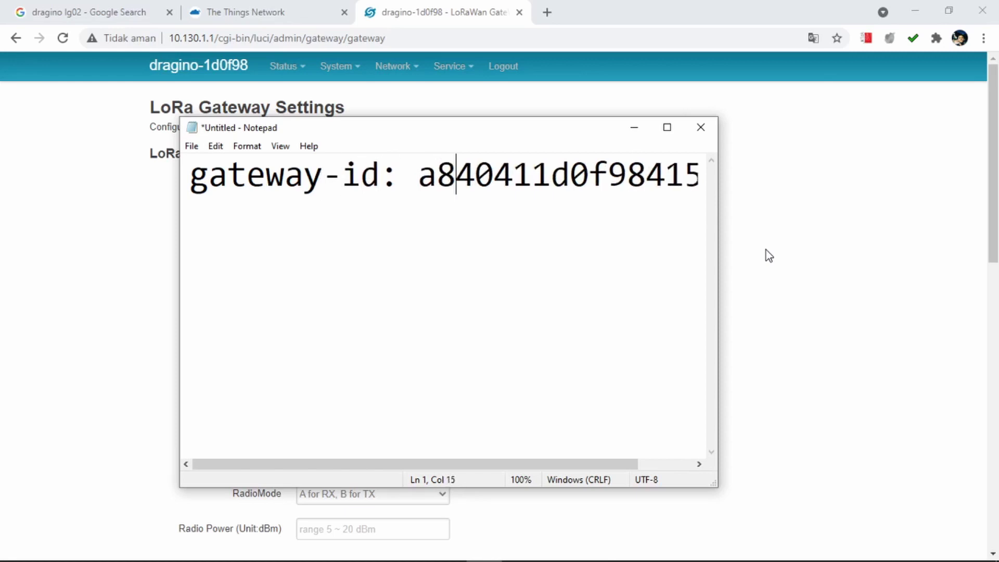
key("Left")
key("Left")
key("shift+Right")
key("shift+End")
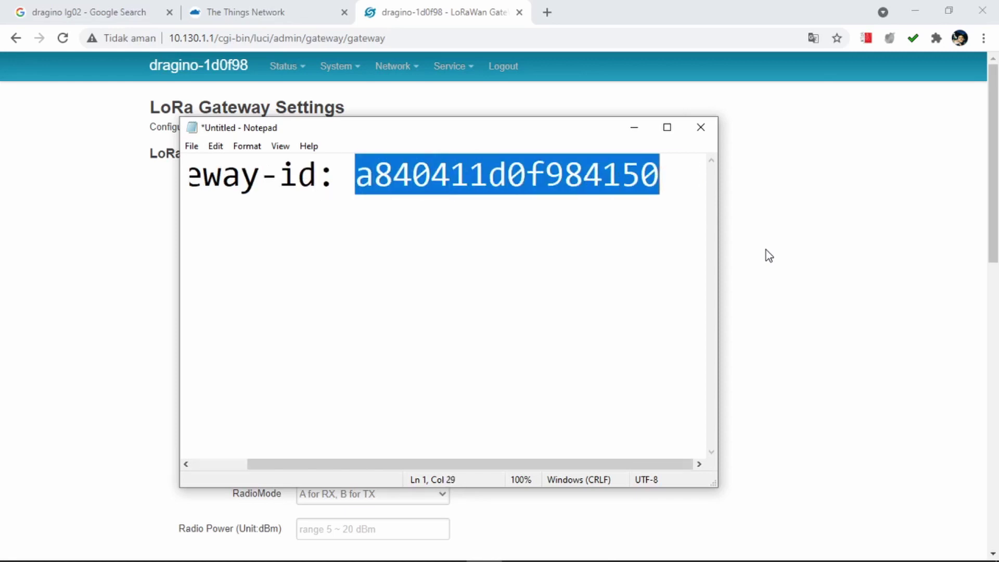
left_click(899, 227)
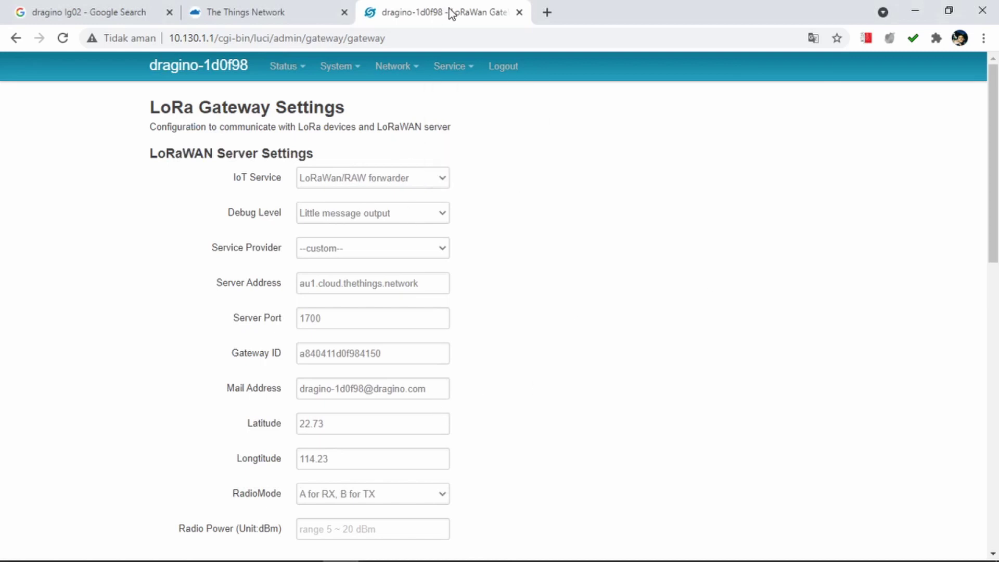
Save & Apply the LoRa gateway settings, then switch to The Things Network tab.
left_click_drag(451, 12, 297, 7)
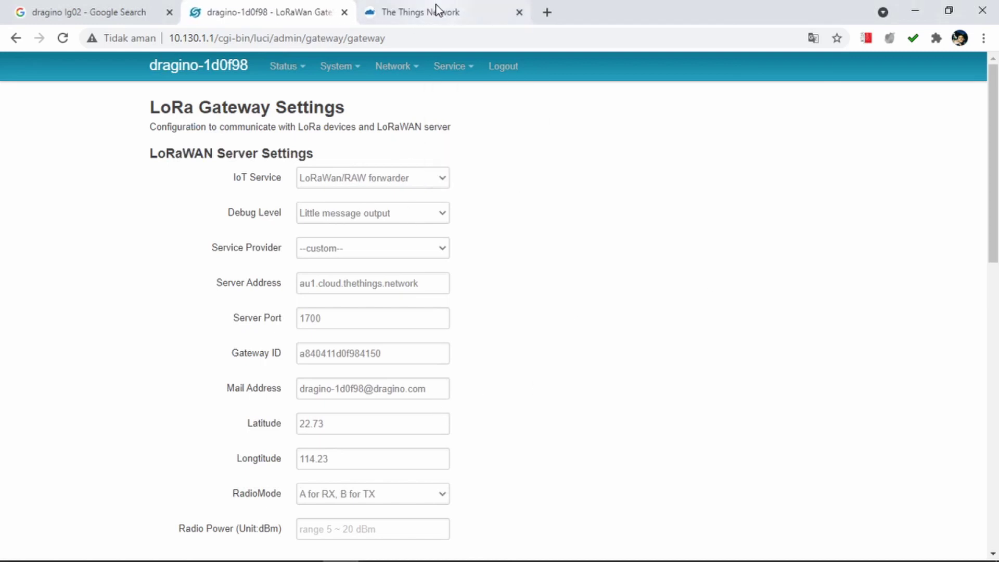
scroll(586, 375, "down", 15)
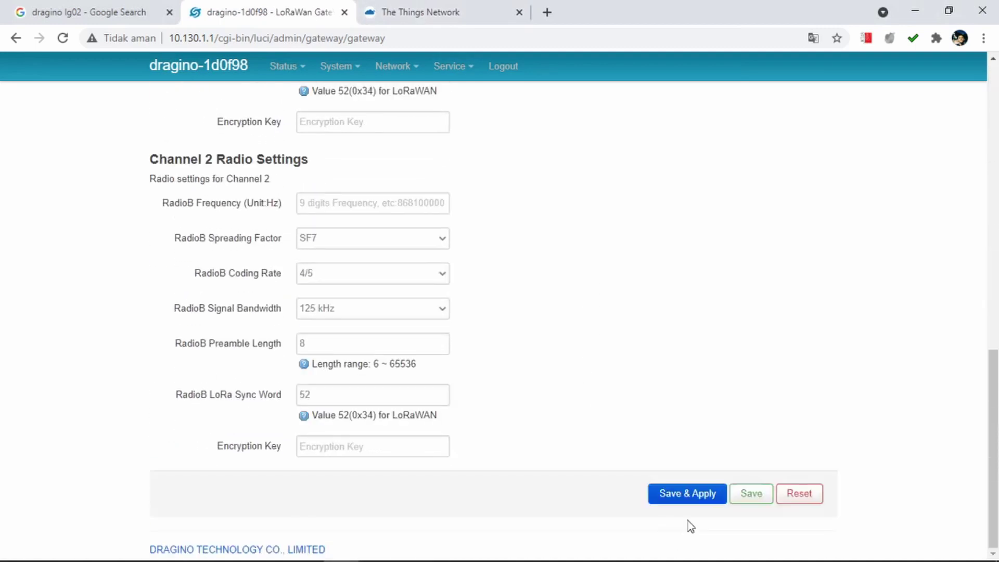
left_click(687, 494)
left_click(441, 12)
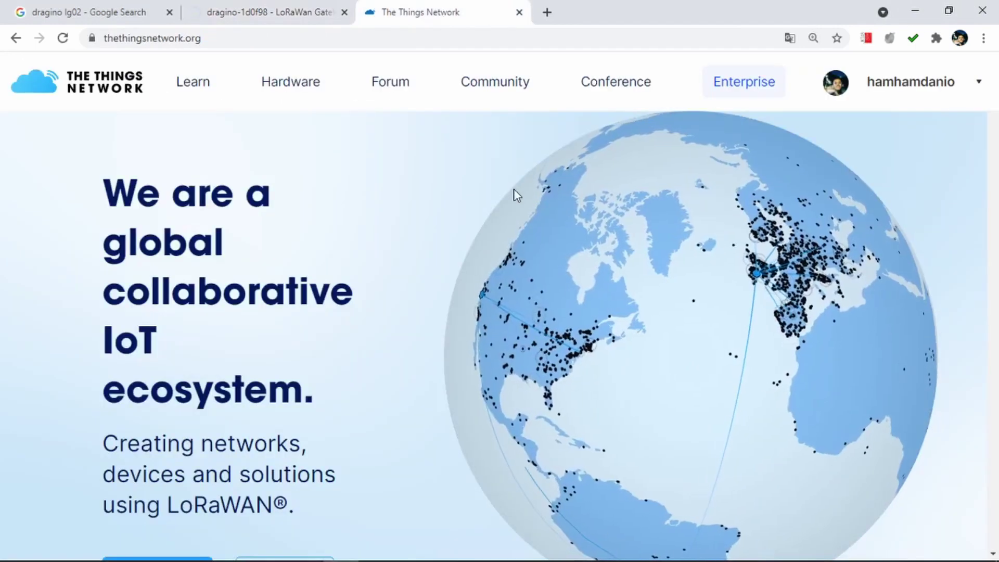
Go to the console from the account menu and choose the Australia 1 (au1) cluster.
left_click(879, 95)
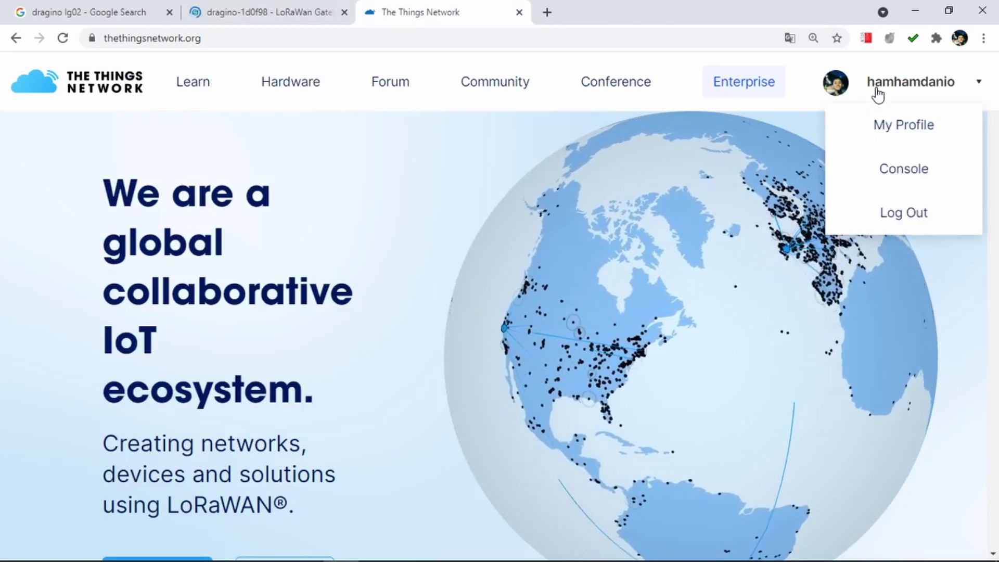
left_click(898, 172)
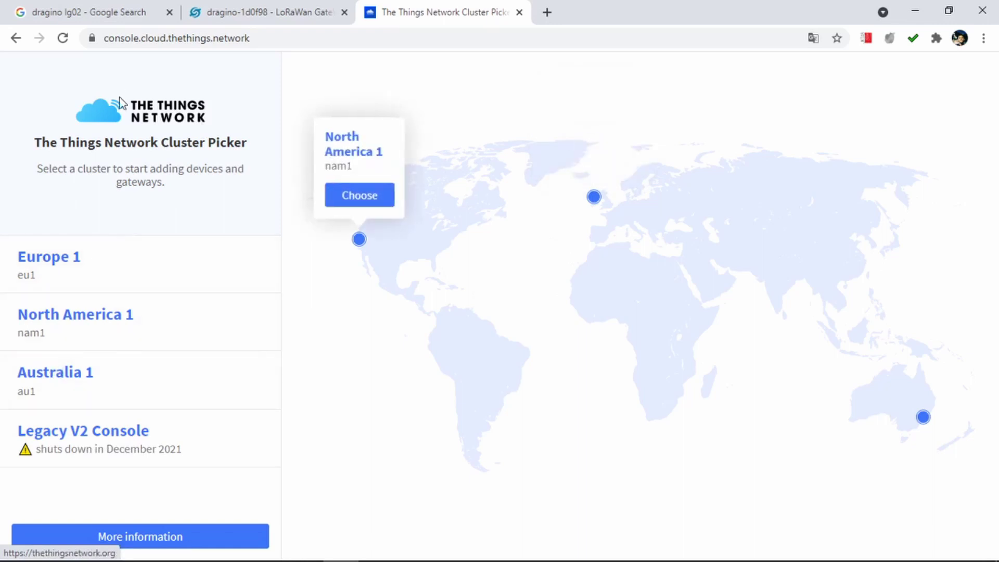
mouse_move(63, 263)
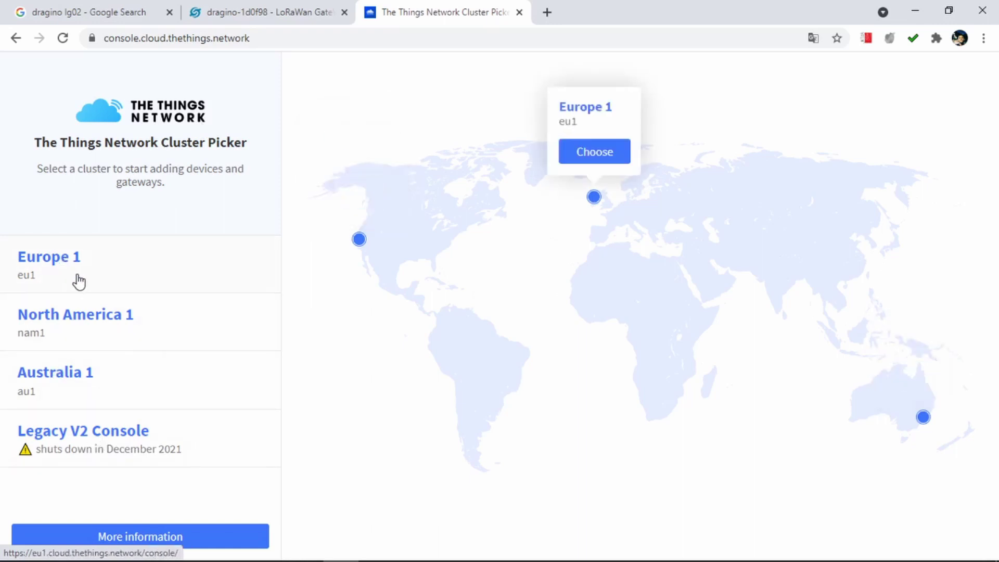
mouse_move(62, 316)
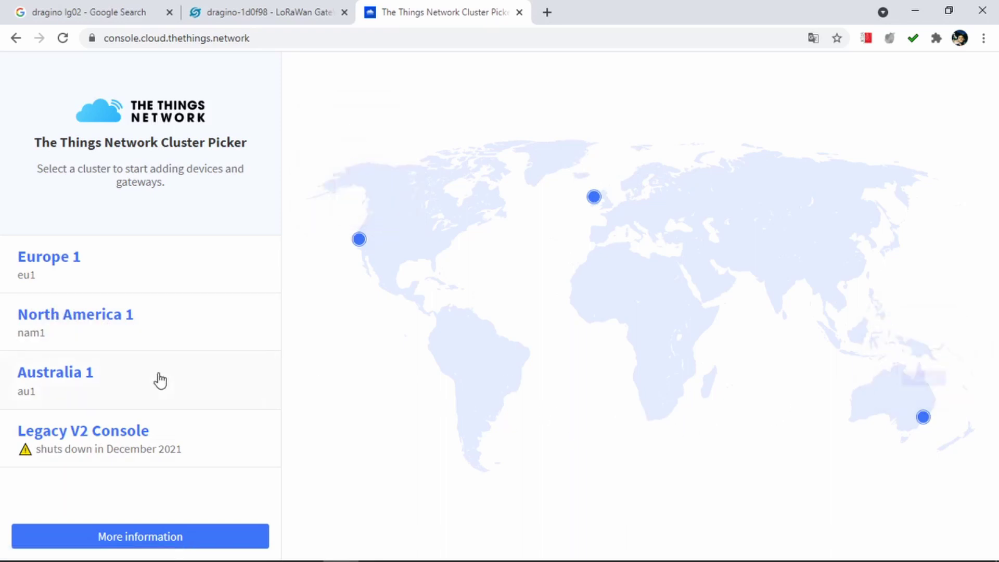
mouse_move(160, 379)
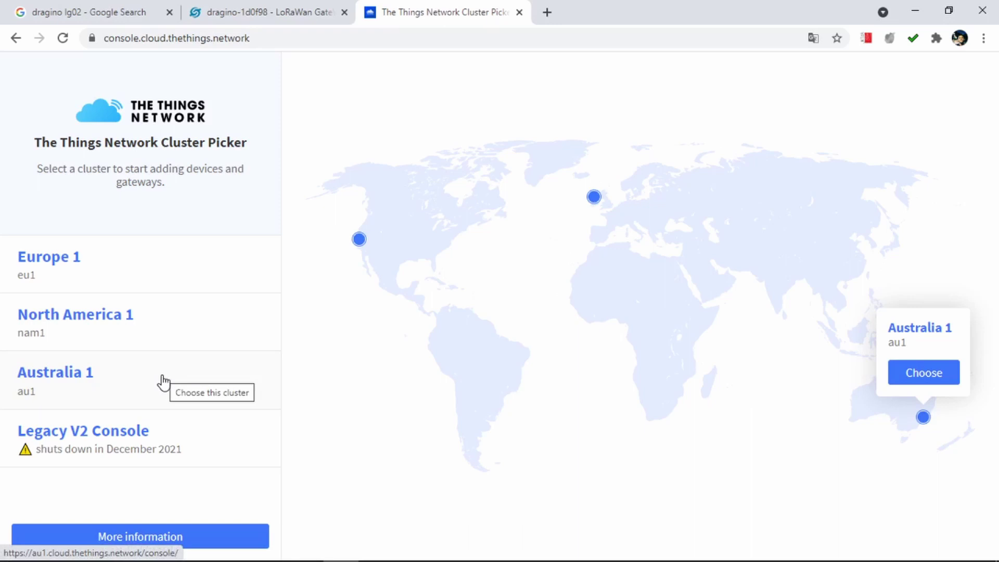
left_click(113, 391)
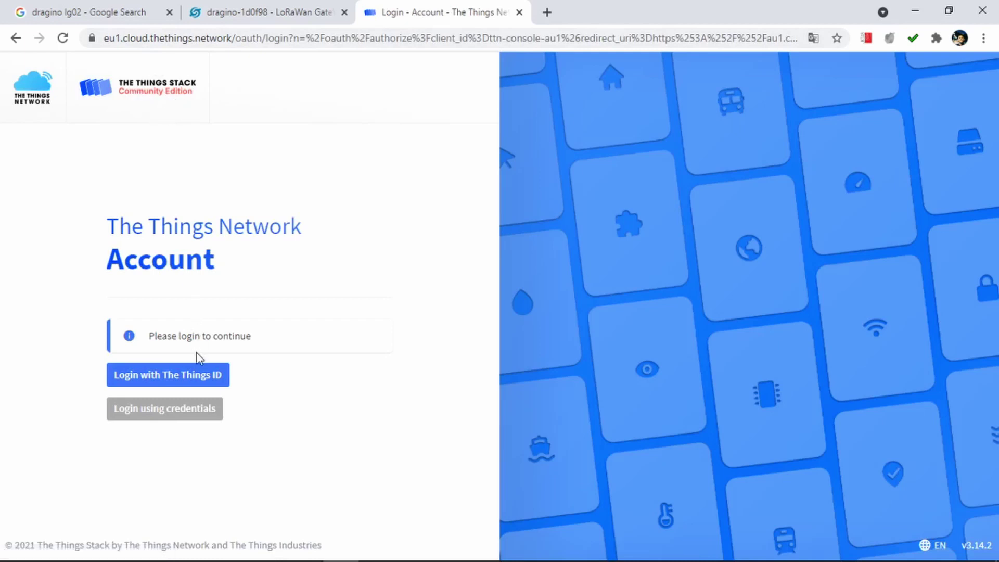
Log in with The Things ID and continue as the already signed-in account.
left_click(197, 382)
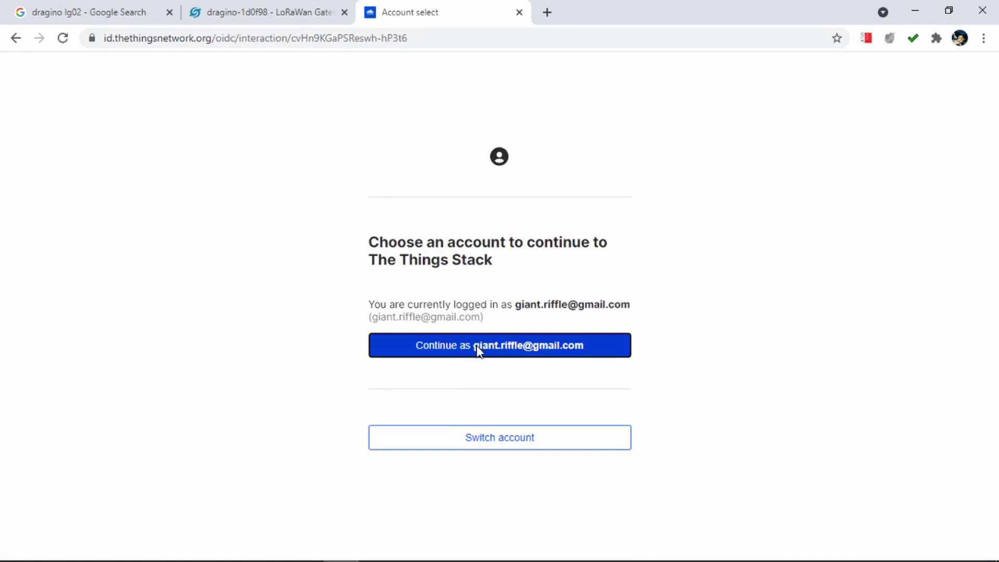
left_click(477, 351)
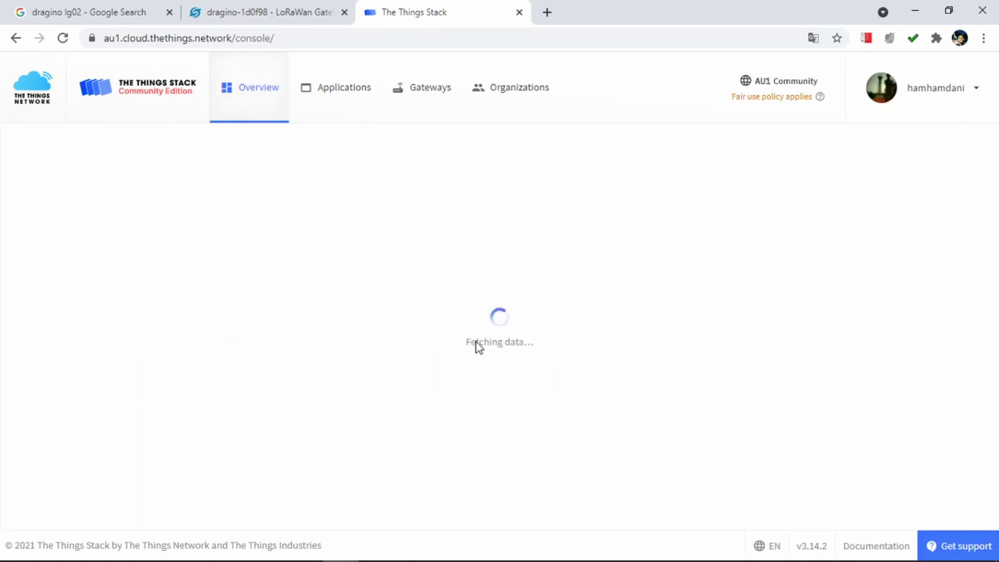
Choose the 'Register a gateway' card on the console welcome page.
scroll(477, 352, "down", 1)
scroll(479, 352, "up", 1)
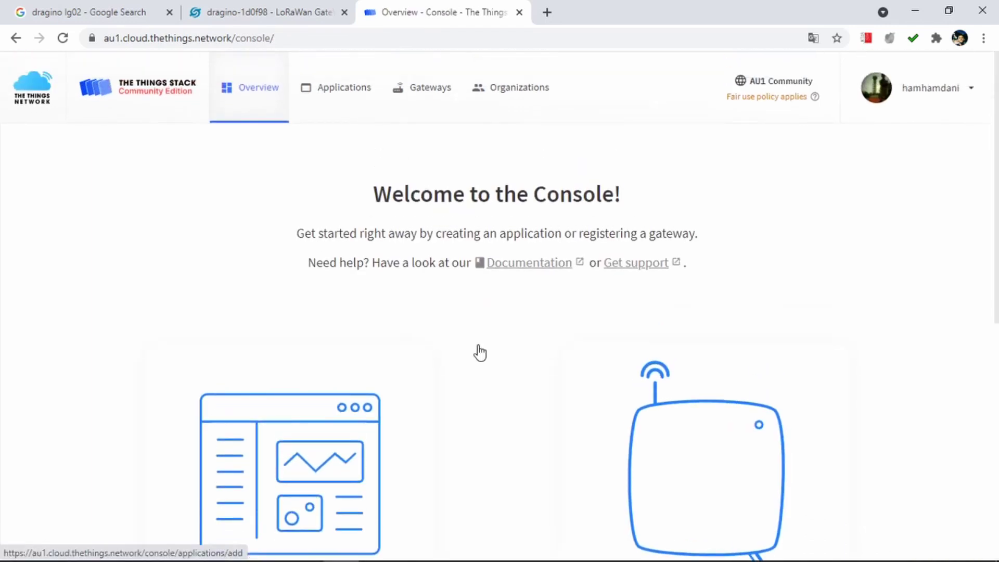
scroll(477, 352, "down", 1)
scroll(477, 352, "up", 1)
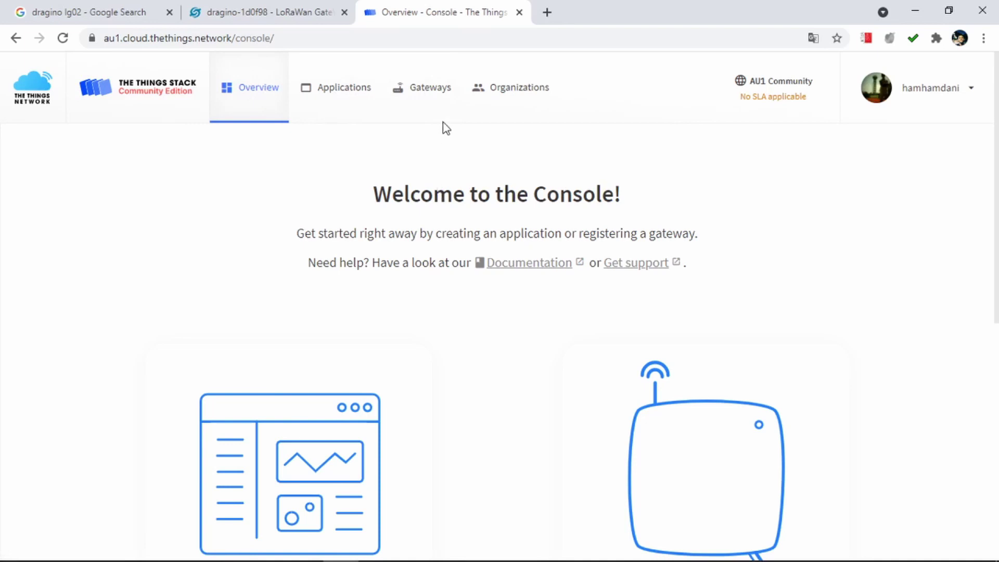
scroll(509, 361, "down", 3)
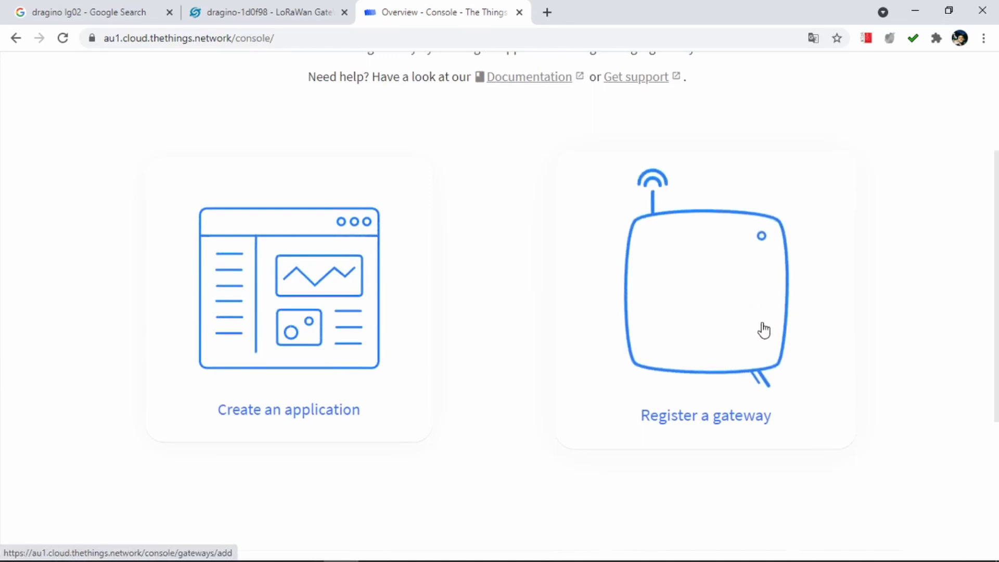
left_click(717, 301)
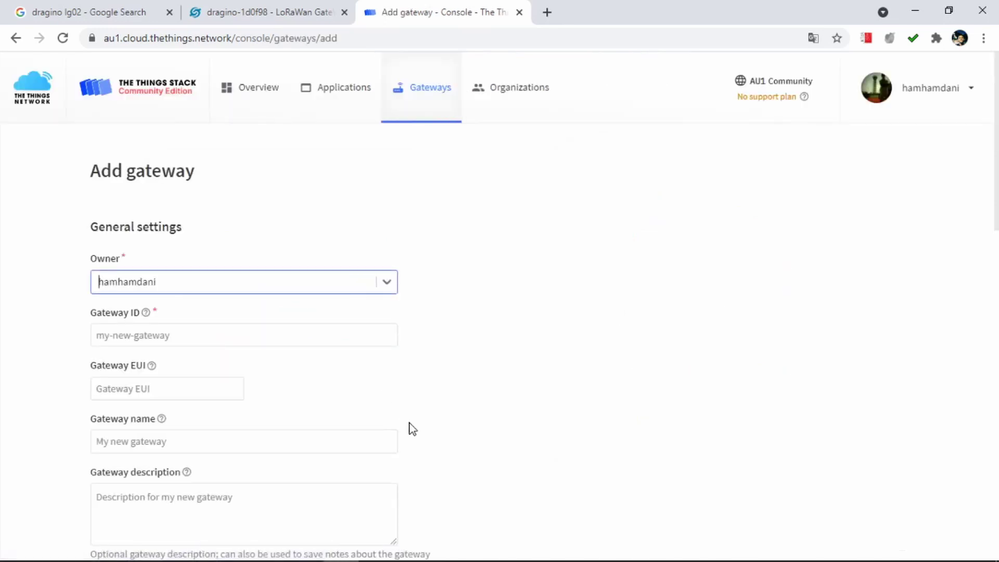
Set the Gateway ID to gw-polibatam-2021-001 and bring the Notepad note forward.
scroll(412, 429, "down", 1)
scroll(412, 428, "down", 1)
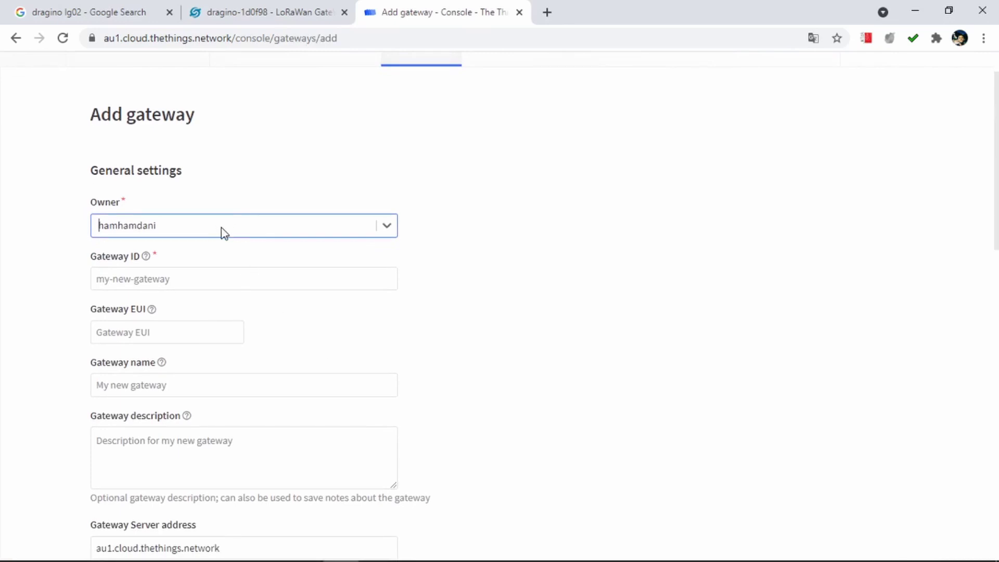
scroll(224, 232, "down", 1)
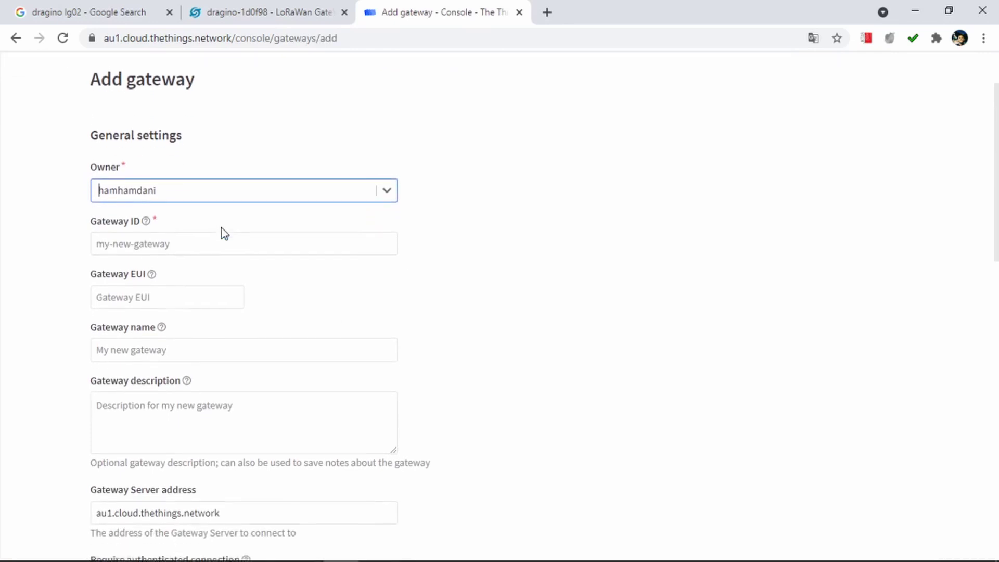
left_click(182, 242)
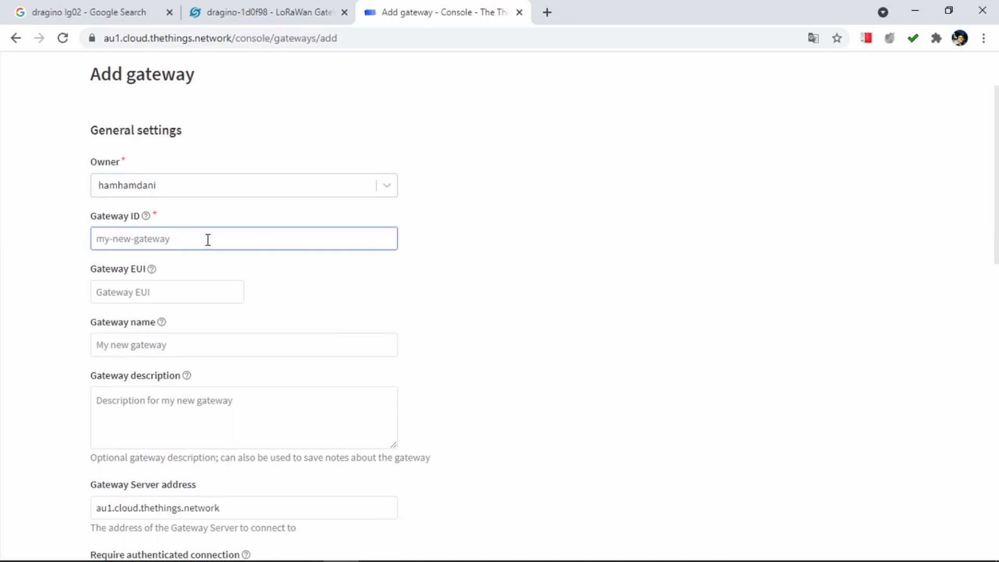
type("gw-polibatam-2021-001")
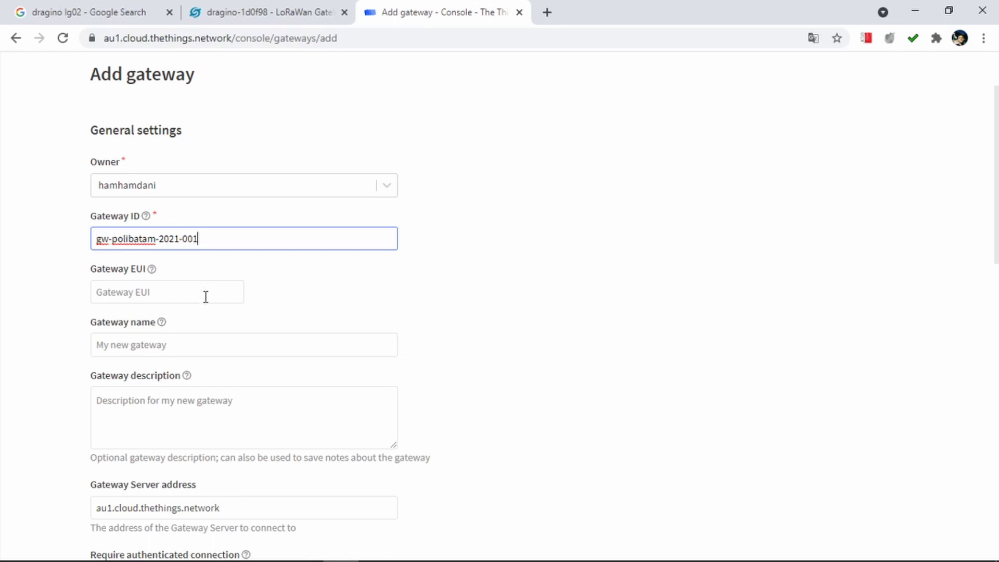
left_click(204, 297)
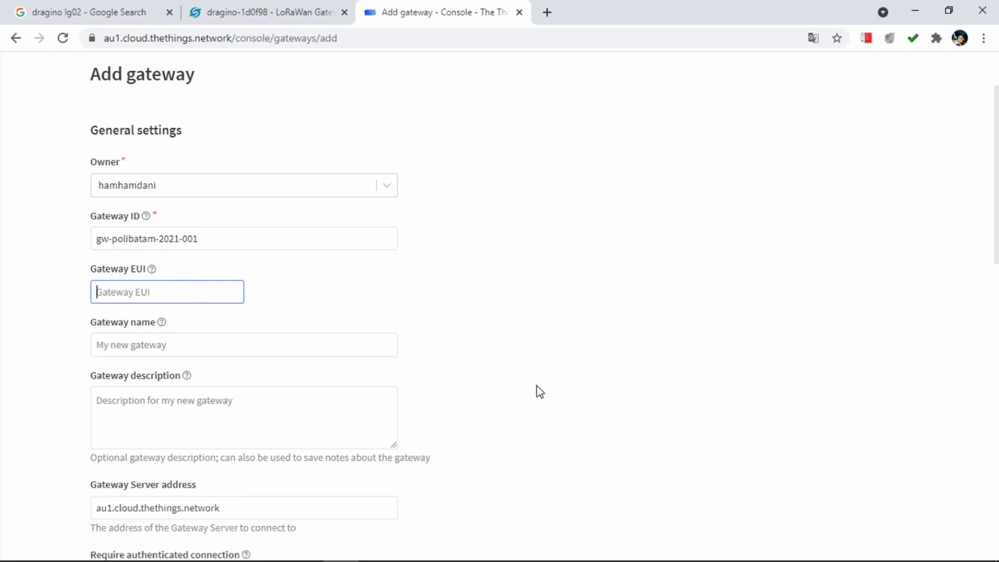
left_click(483, 556)
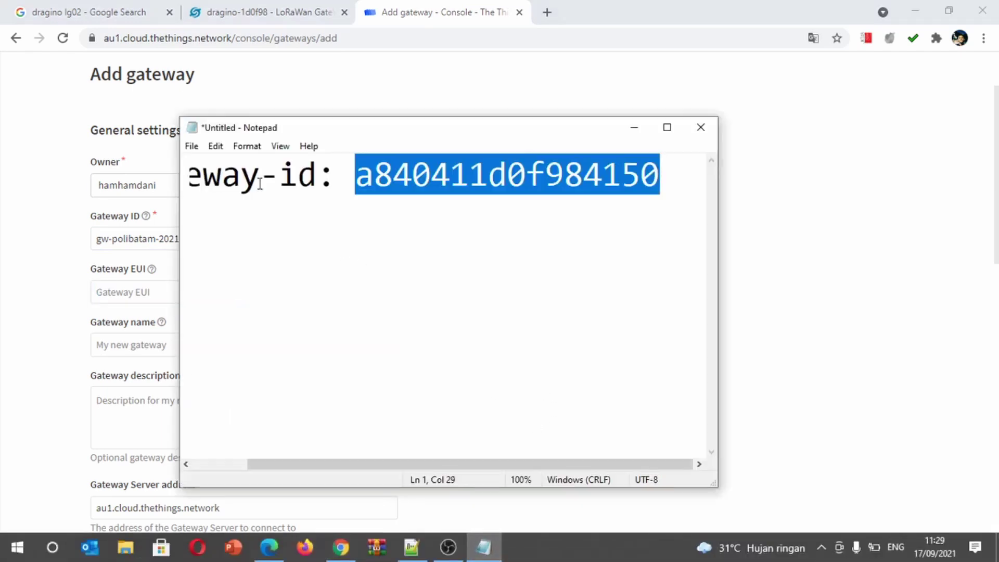
Copy the gateway EUI A8 40 41 1D 0F 98 41 50 from Notepad into Gateway EUI.
left_click(285, 194)
key("Left")
key("Left")
key("Home")
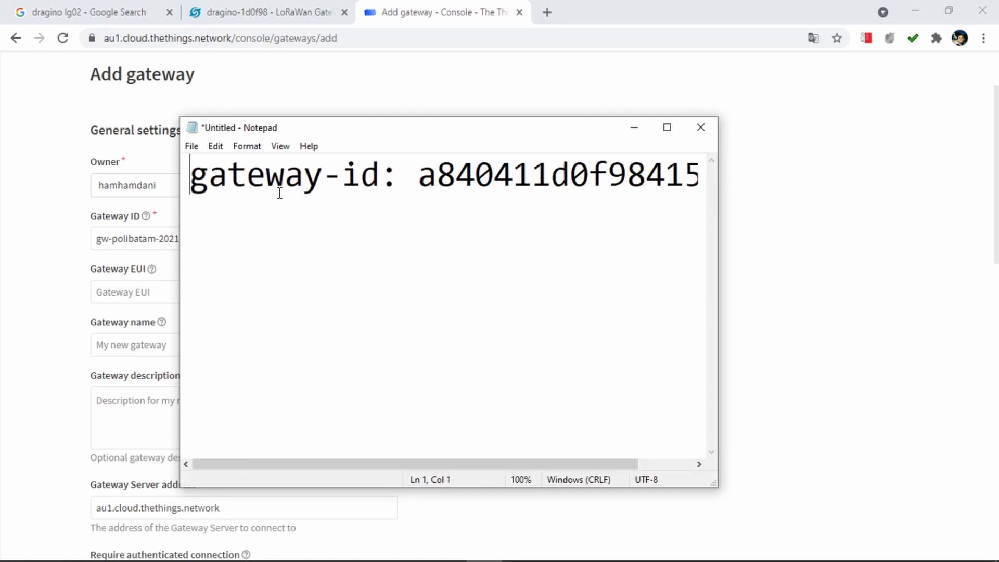
key("Right")
key("Right")
key("Right")
key("Right")
key("Right")
key("Right")
key("Right")
key("Right")
key("Right")
key("Right")
key("Right")
key("Right")
key("Right")
key("shift+Right")
key("shift+Right")
key("shift+Right")
key("shift+Right")
key("shift+Right")
key("shift+Right")
key("shift+Right")
key("shift+Right")
key("shift+Right")
key("shift+Right")
key("shift+Right")
key("shift+Right")
key("shift+Right")
key("shift+Right")
key("shift+Right")
key("shift+Right")
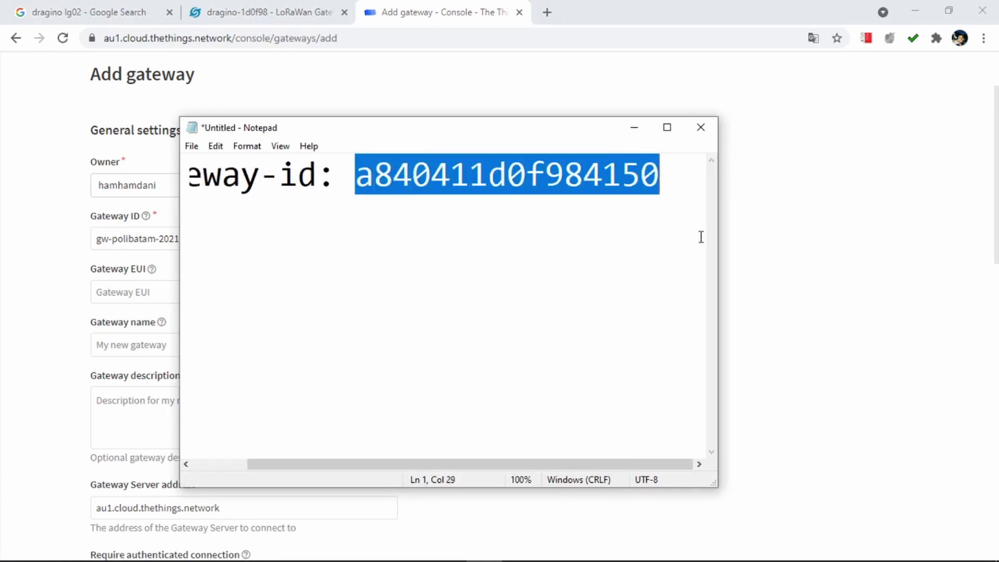
left_click(757, 272)
right_click(757, 270)
left_click(130, 292)
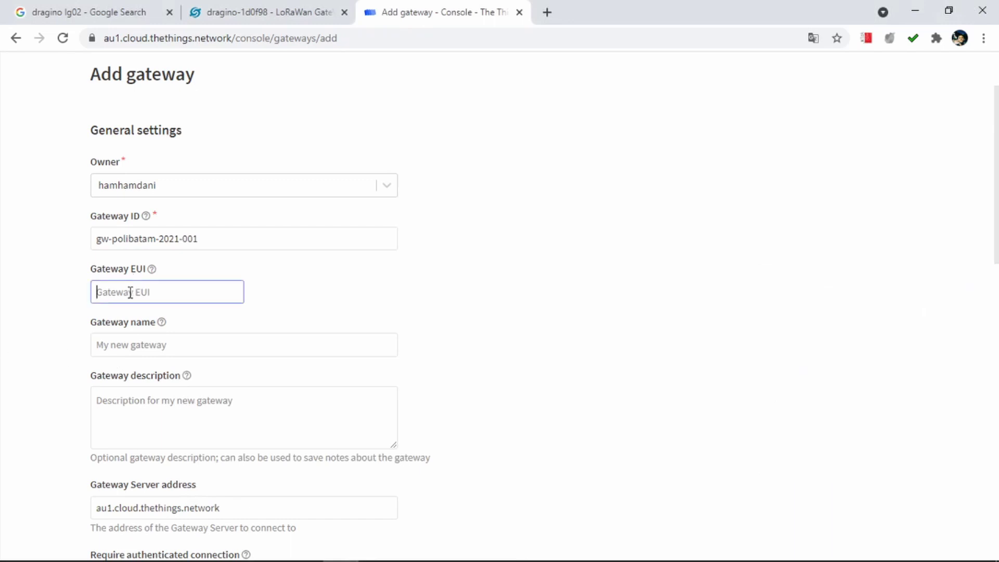
type("A8 40 41 1D 0F 98 41 50")
Name the gateway gw-polibatam-2021-001 by copying the Gateway ID into Gateway name.
left_click(213, 346)
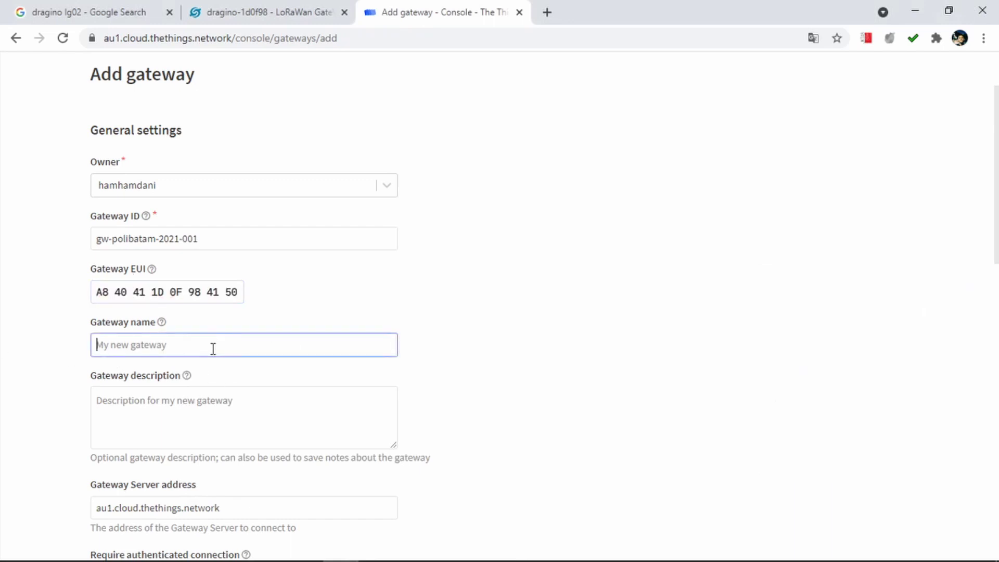
left_click_drag(229, 238, 21, 238)
key("ctrl+c")
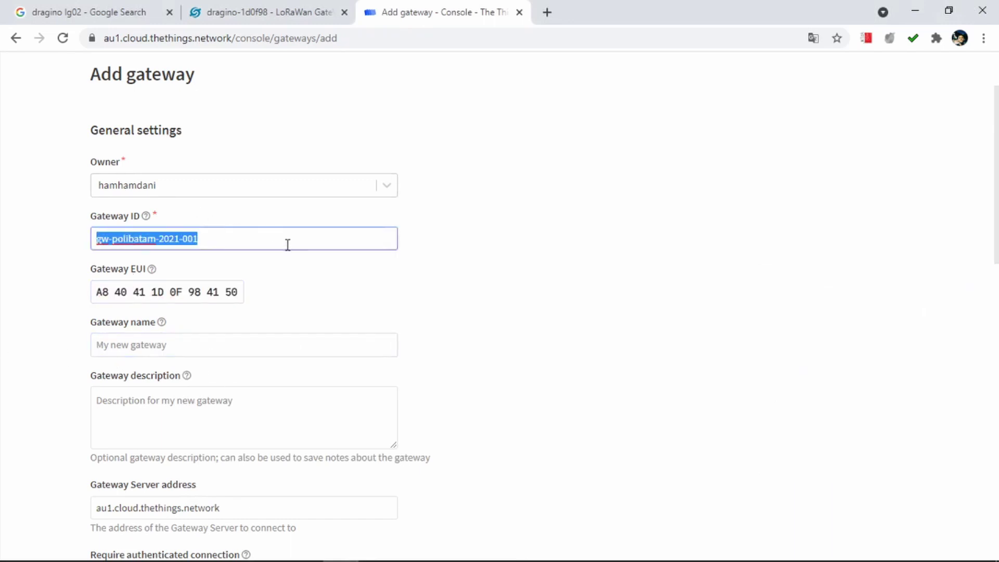
left_click(213, 338)
key("ctrl+v")
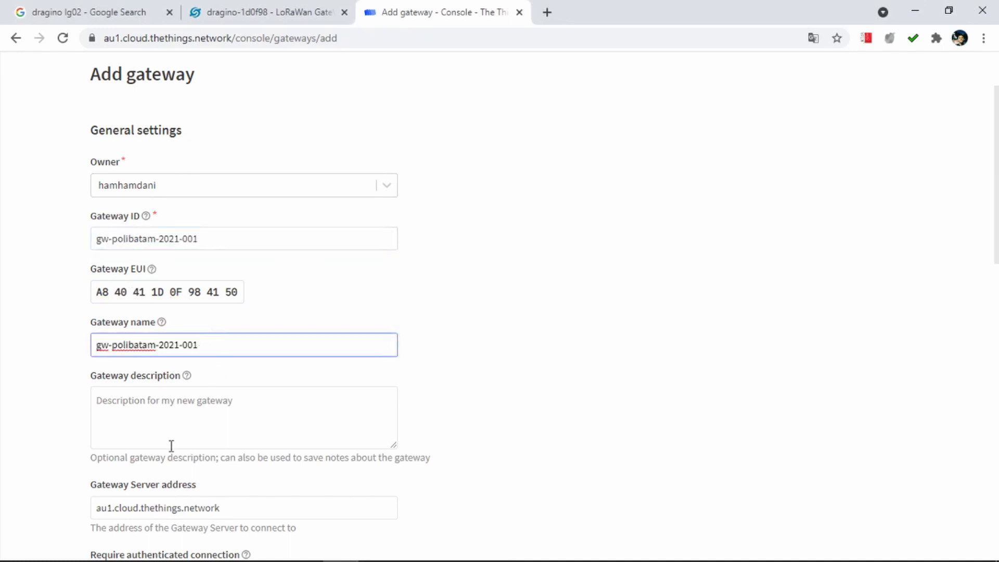
Enter the description 'Dipergunakan sebagai GW percobaan LoRaWan sekitar Batam Center.'.
scroll(171, 442, "down", 1)
scroll(171, 442, "down", 1)
left_click(210, 371)
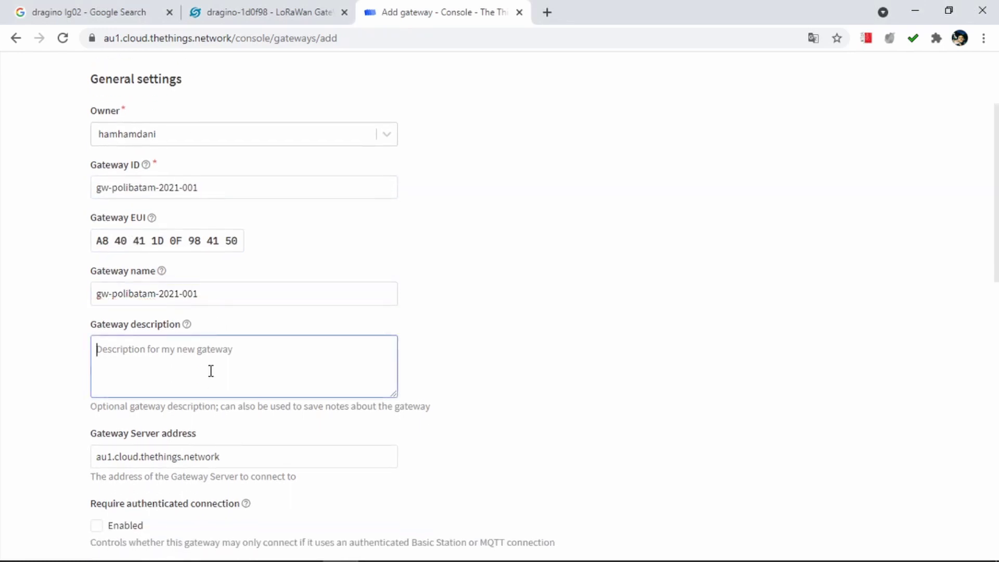
type("Dipergunakan sebagai GW perc")
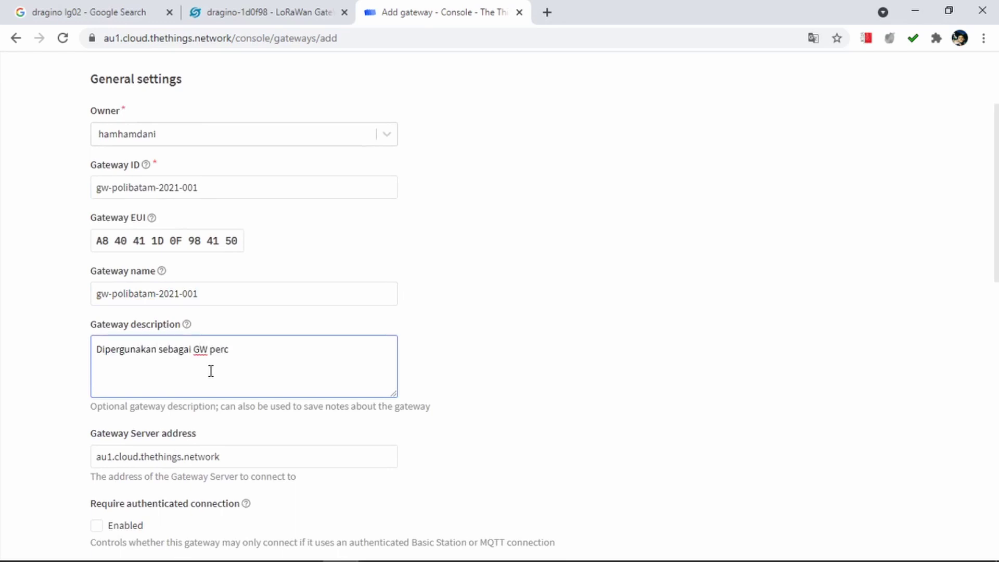
type("obaan LoRaWan sekitar Batam Center.")
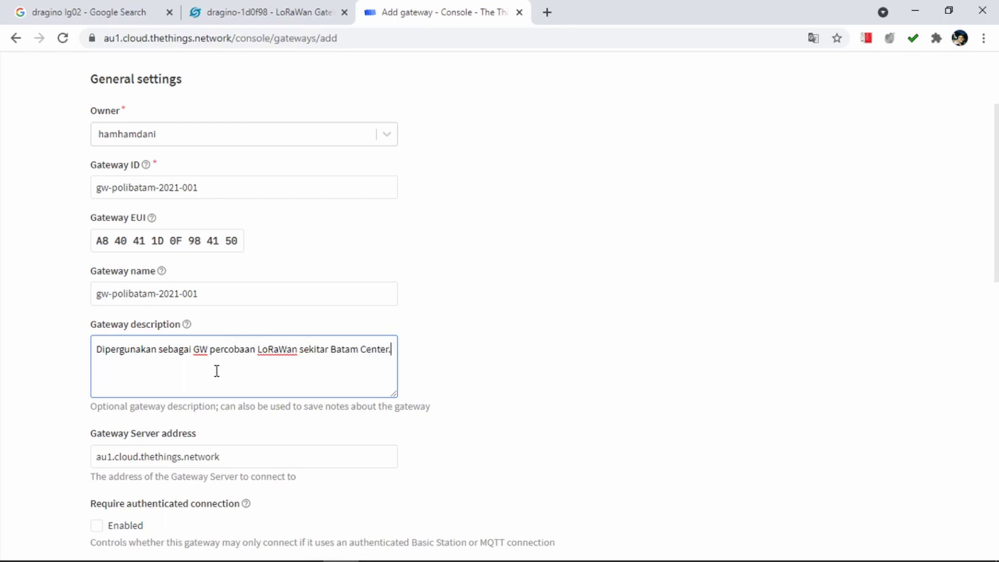
Select the Gateway Server address au1.cloud.thethings.network for copying.
scroll(216, 371, "down", 5)
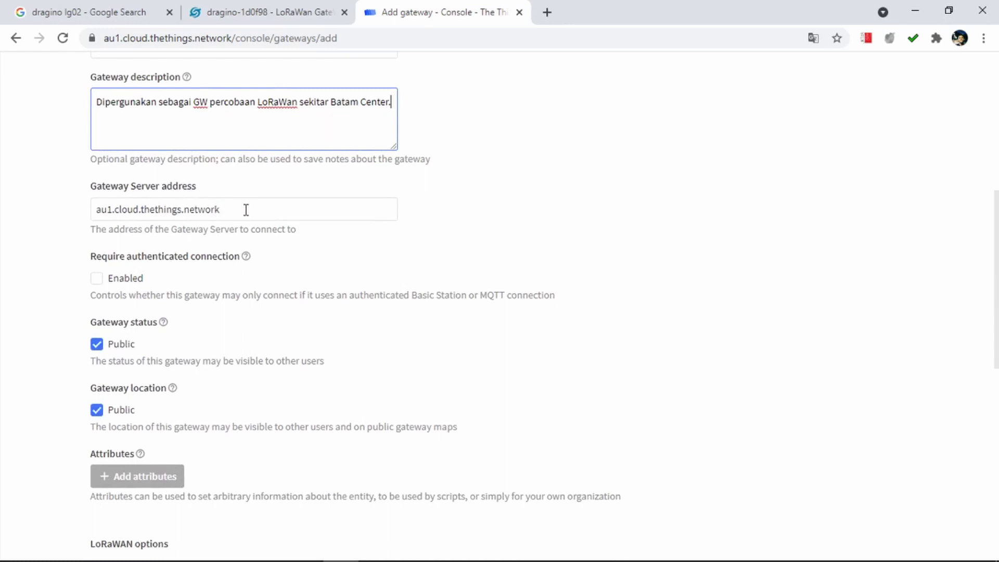
left_click(248, 213)
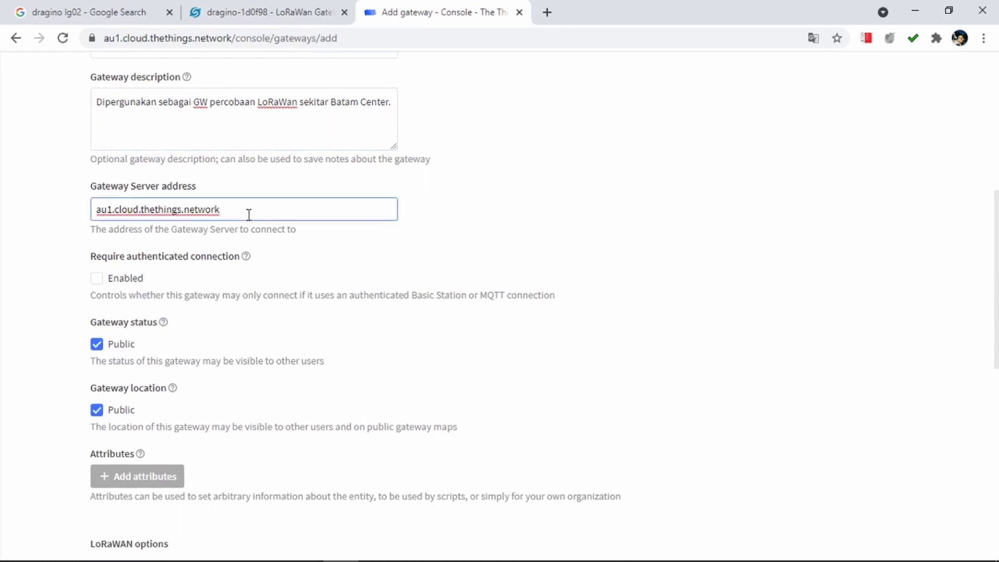
left_click_drag(248, 214, 85, 219)
key("ctrl+c")
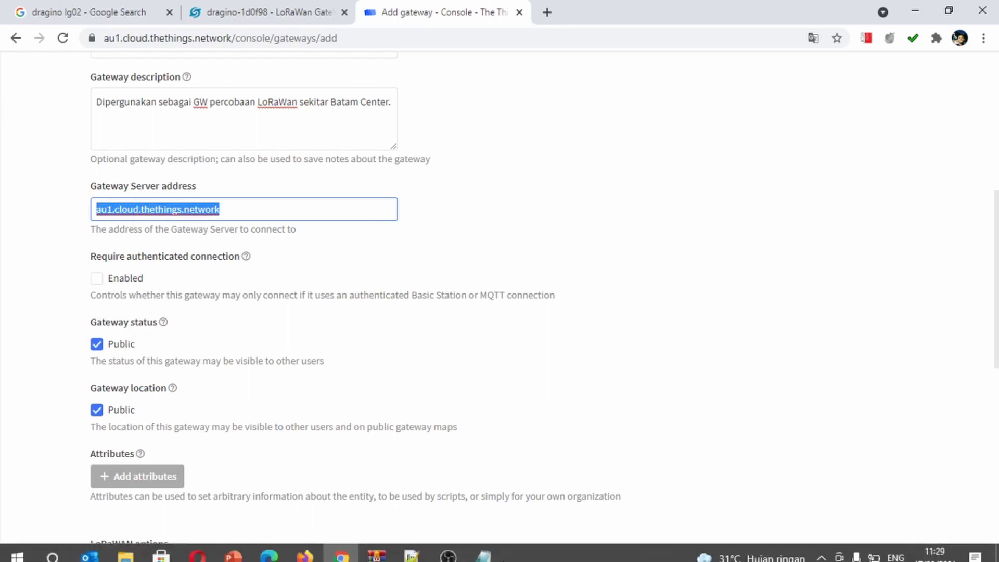
left_click(484, 553)
left_click(666, 191)
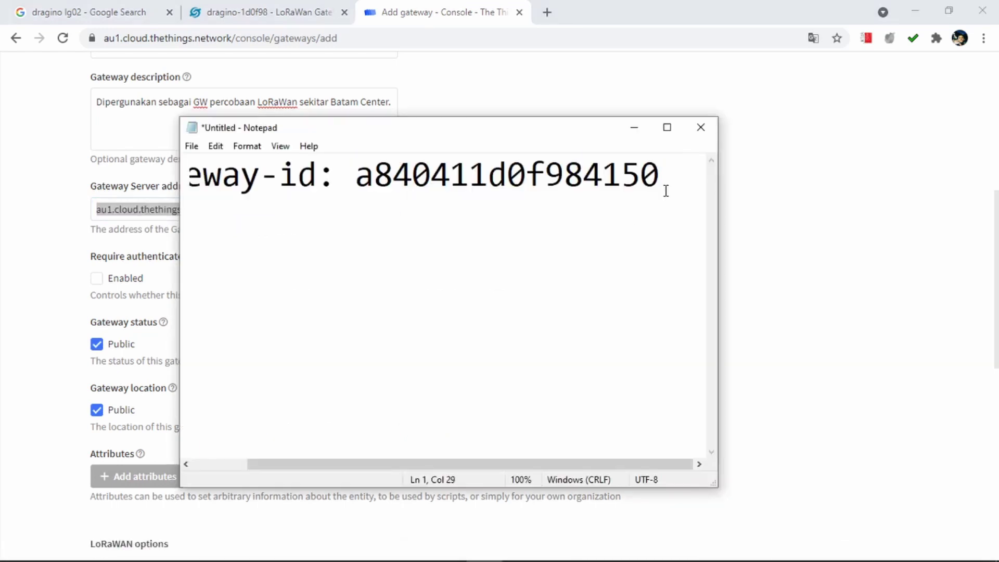
key("Return")
key("ctrl+v")
left_click(49, 224)
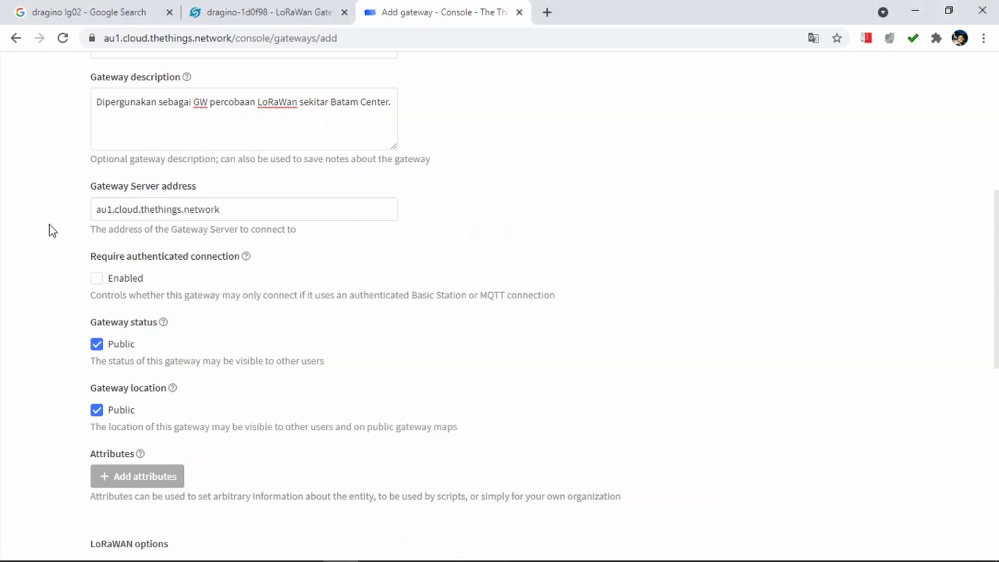
scroll(175, 213, "down", 2)
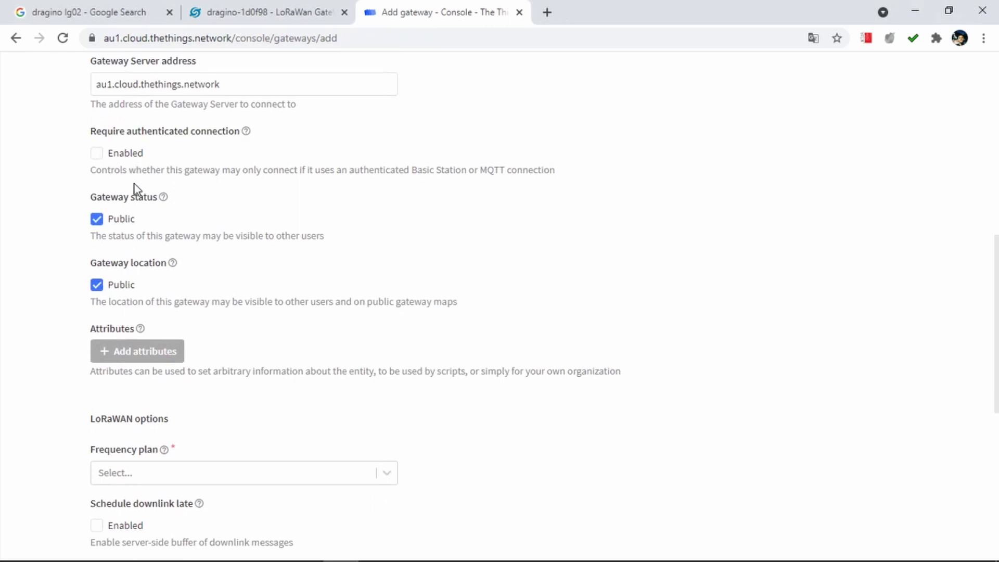
scroll(132, 229, "up", 2)
scroll(128, 264, "up", 2)
scroll(127, 264, "down", 1)
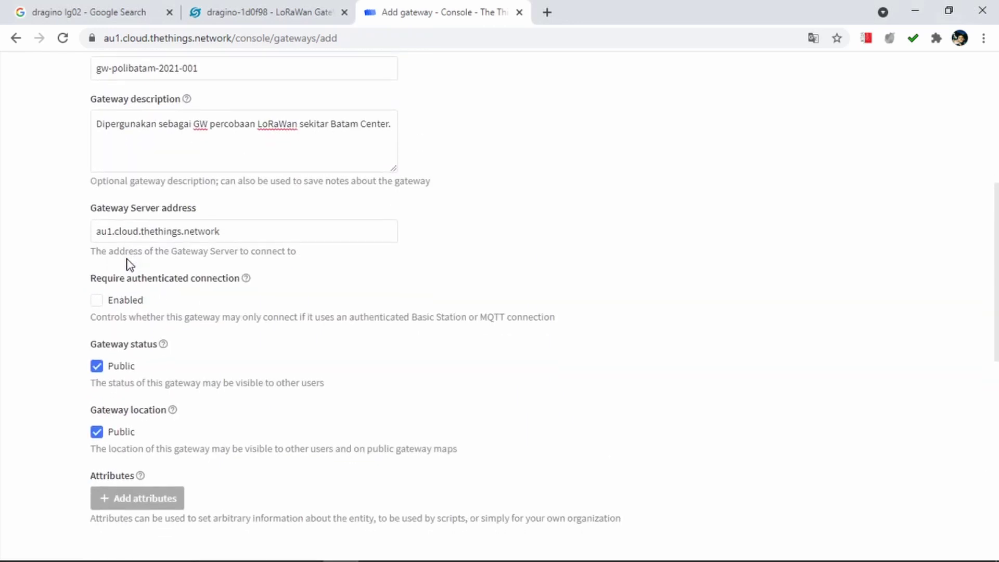
scroll(129, 264, "down", 3)
scroll(134, 310, "down", 2)
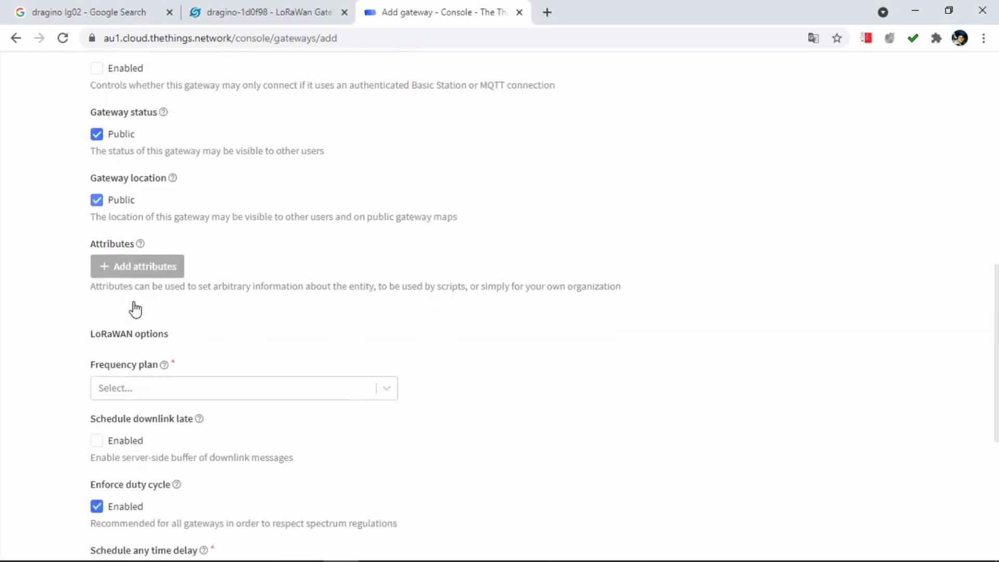
scroll(133, 303, "down", 2)
Choose the Australia 915-928 MHz, FSB 2 (used by TTN) frequency plan and tick Schedule downlink late.
left_click(180, 240)
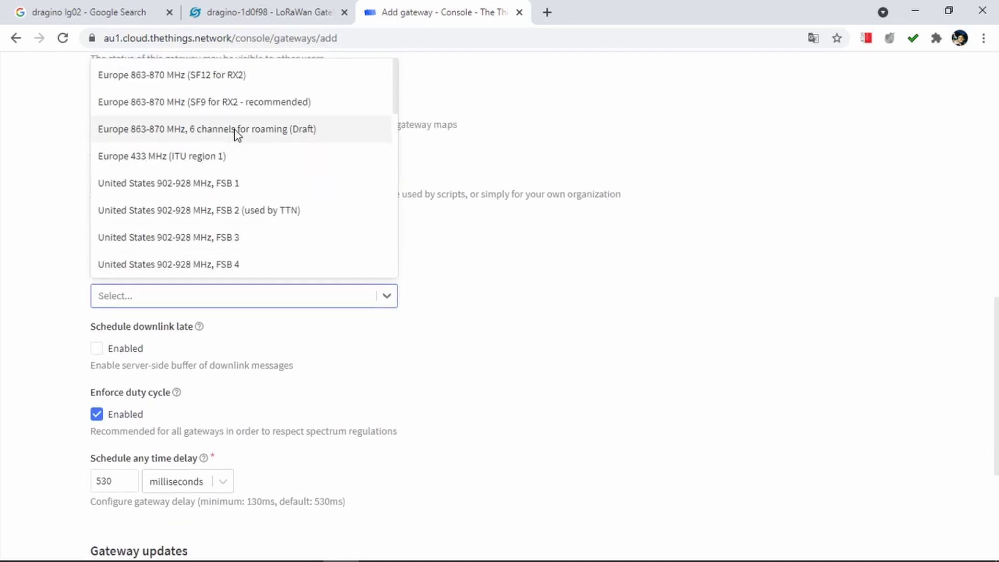
scroll(236, 134, "down", 6)
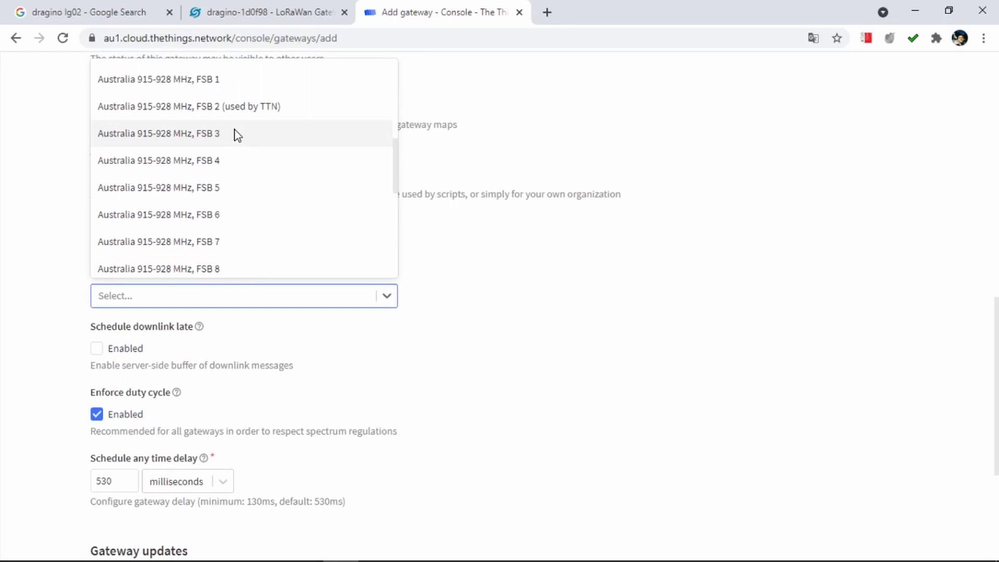
scroll(191, 116, "up", 1)
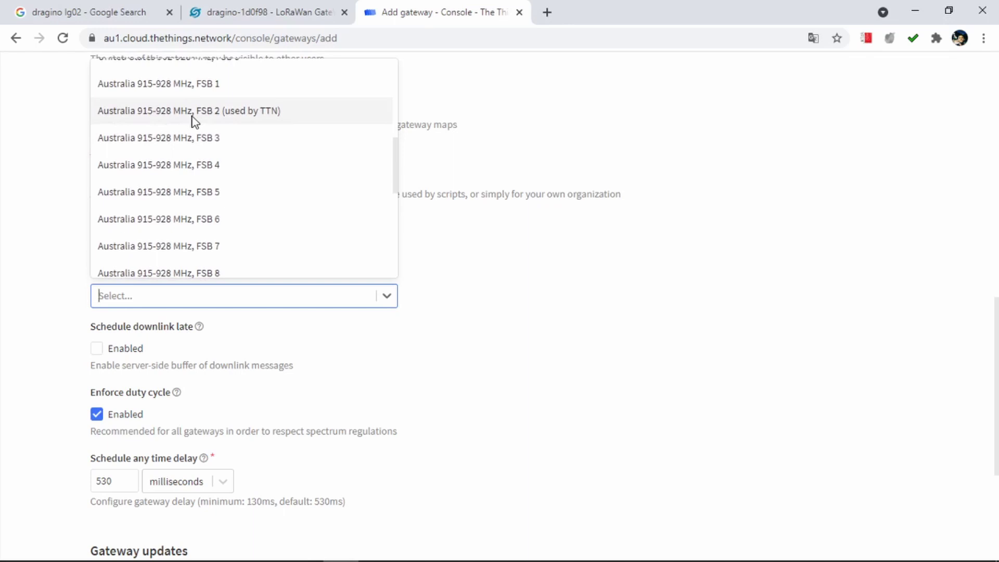
left_click(193, 116)
left_click(263, 348)
scroll(263, 348, "down", 1)
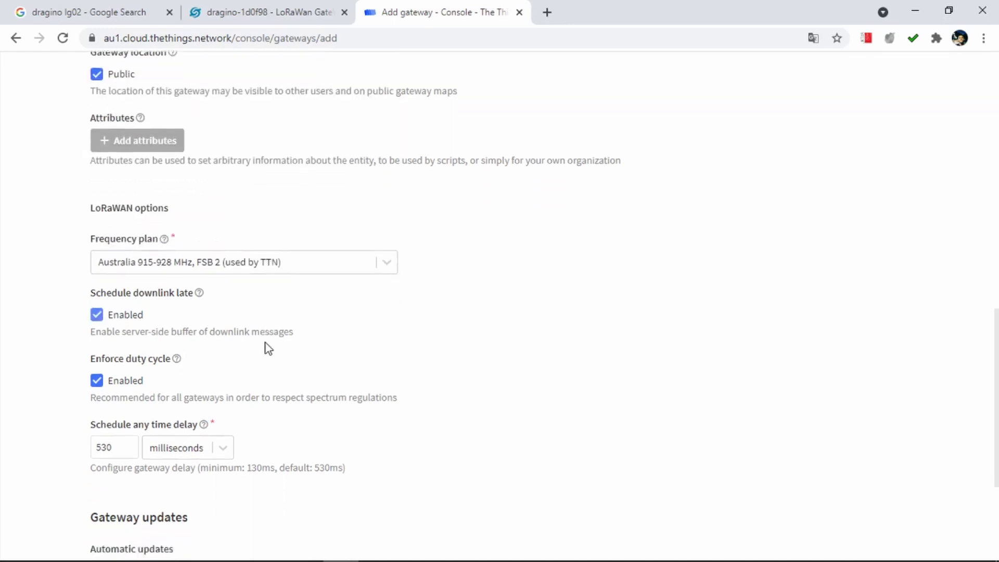
scroll(348, 388, "down", 2)
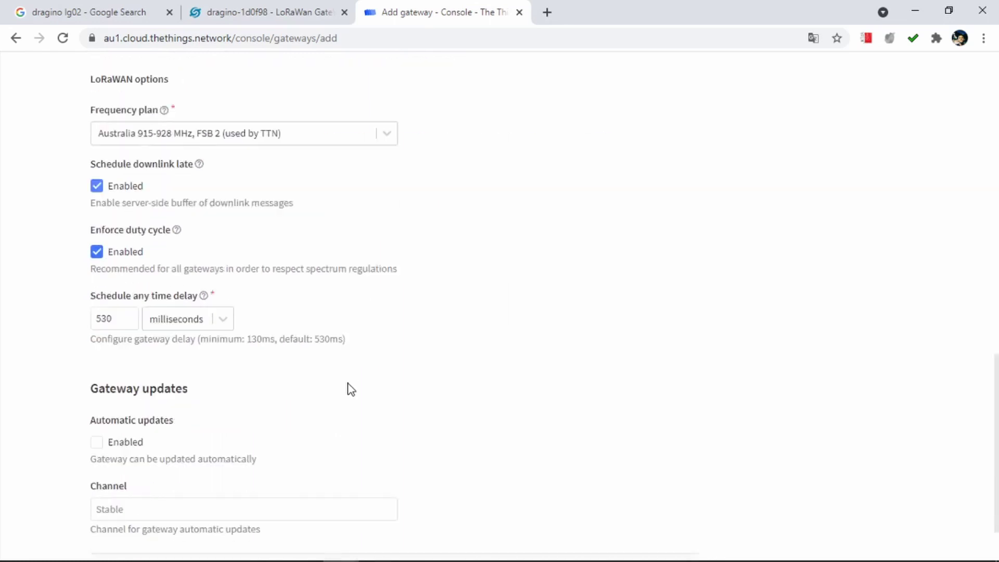
scroll(354, 285, "down", 1)
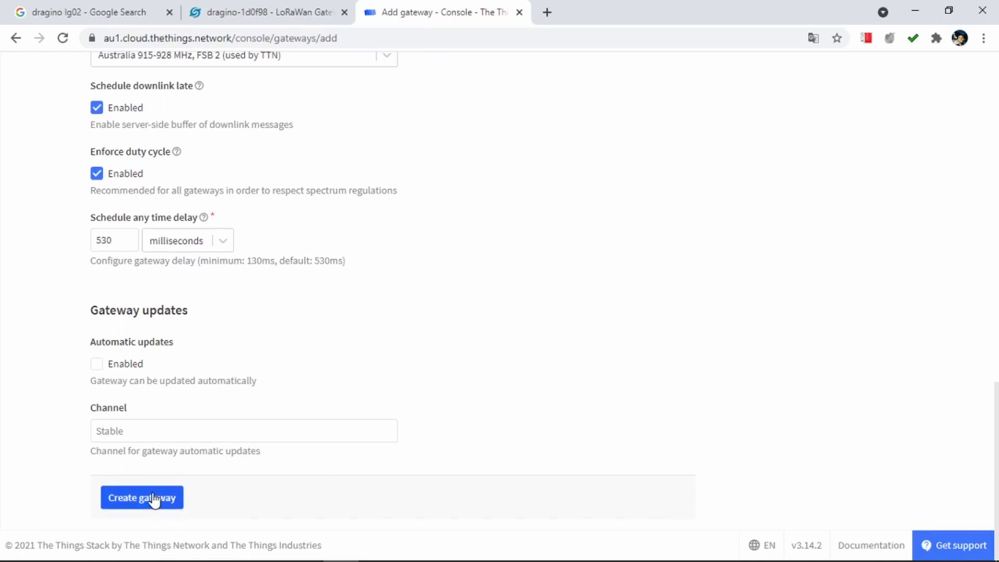
scroll(258, 232, "up", 3)
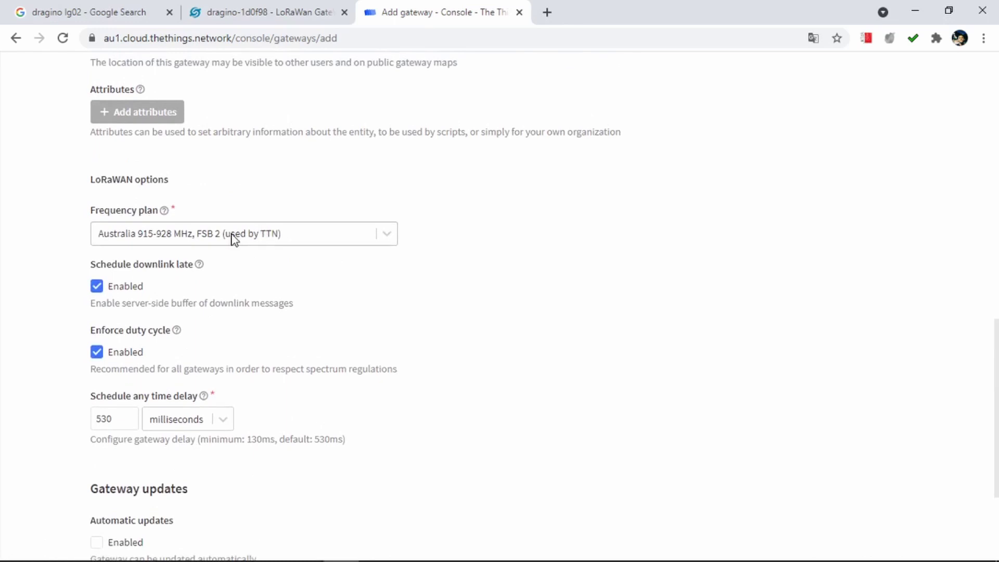
scroll(233, 234, "up", 4)
scroll(233, 234, "up", 5)
scroll(232, 232, "down", 1)
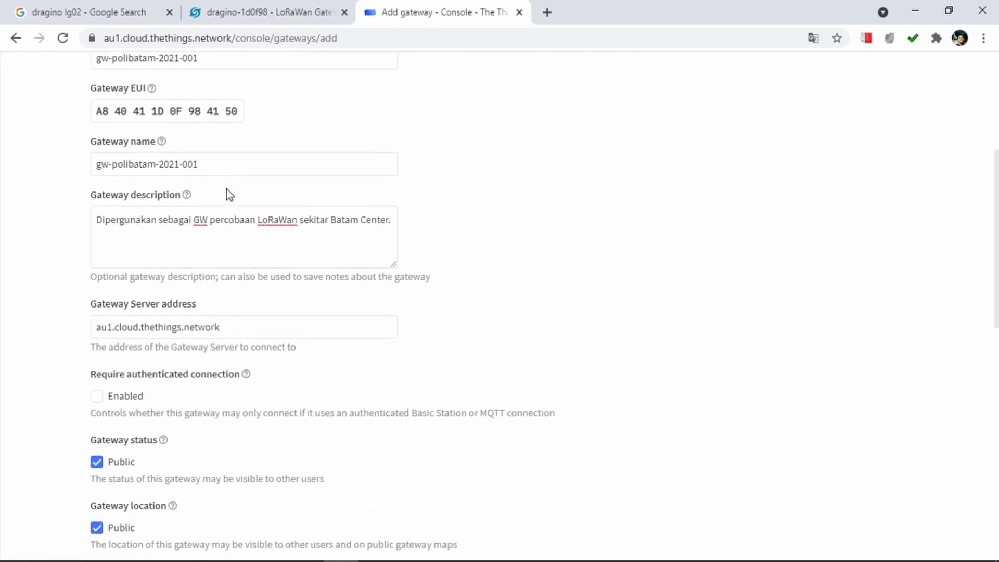
Submit the form with Create gateway and read the error that the EUI is already registered as polibatam-gw-01.
scroll(242, 379, "down", 12)
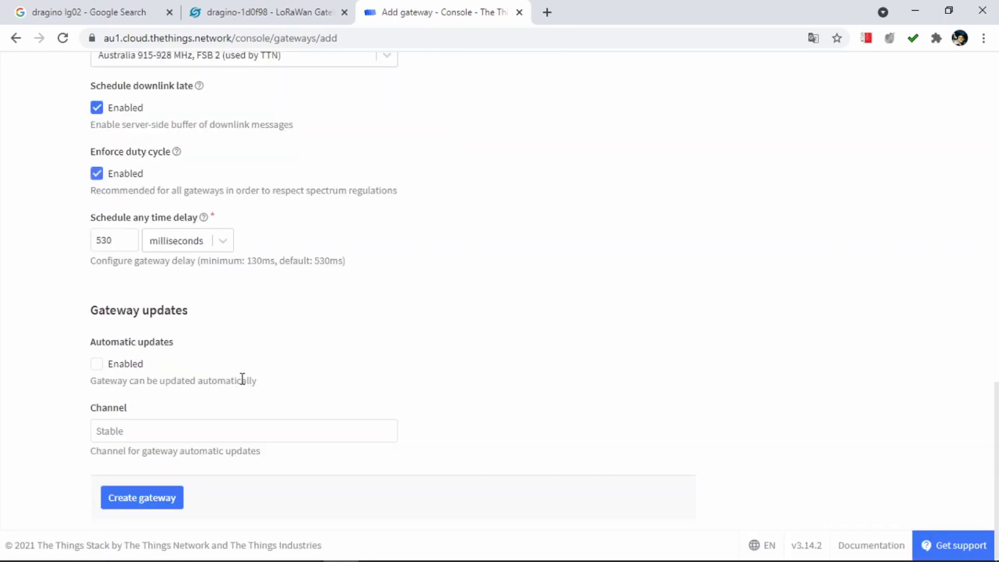
left_click(182, 495)
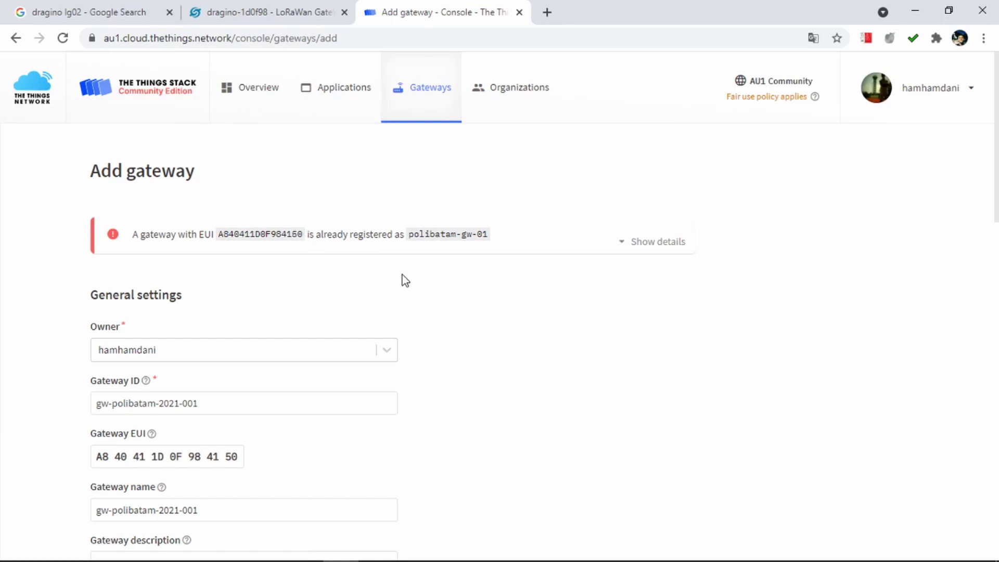
scroll(402, 274, "down", 15)
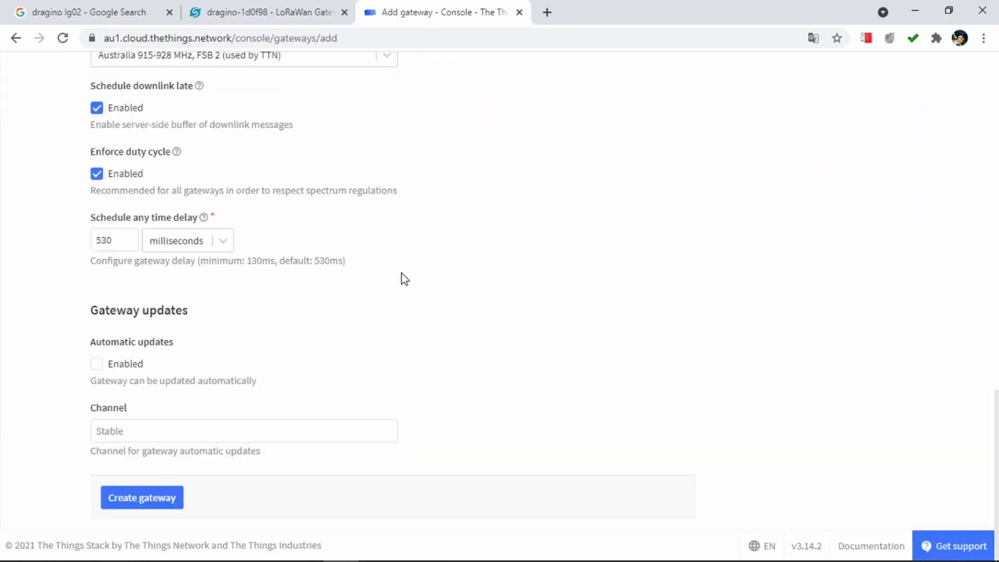
scroll(402, 273, "up", 15)
scroll(402, 273, "down", 15)
scroll(401, 273, "up", 15)
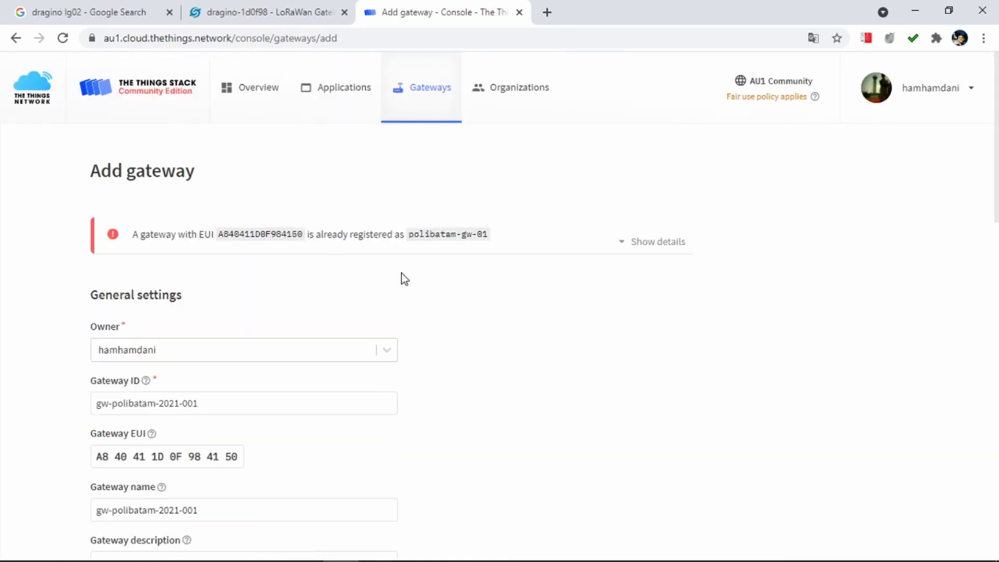
scroll(401, 167, "down", 15)
Log out of the current account and start a Login with The Things ID.
left_click(931, 99)
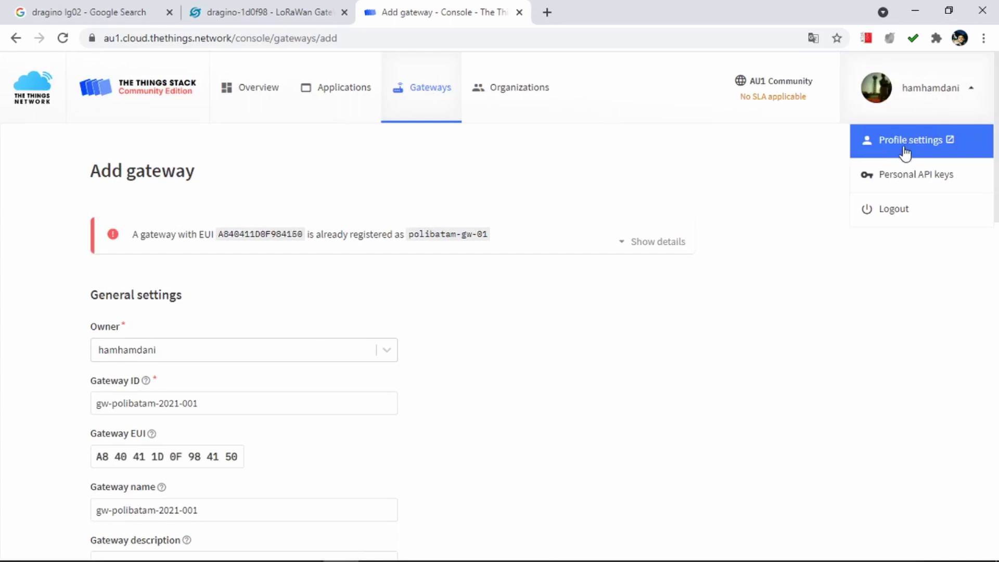
left_click(905, 208)
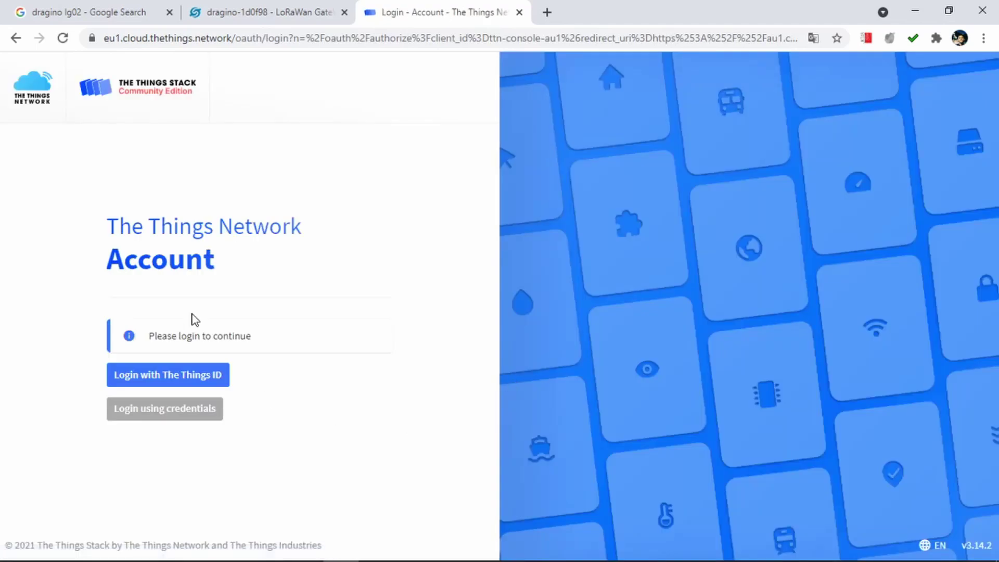
left_click(173, 376)
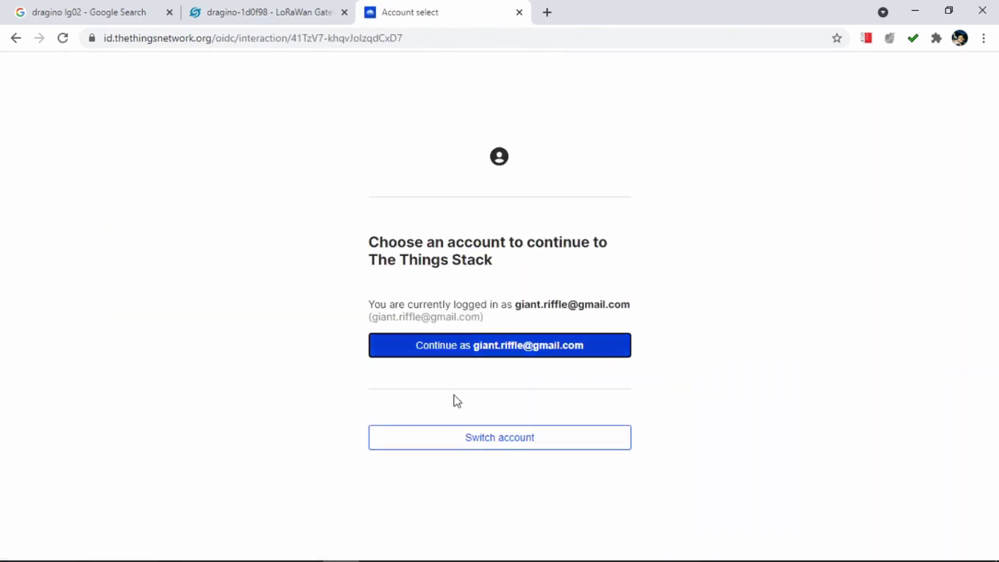
Sign in with a different account's e-mail and password, re-entering the password after an invalid-credentials error.
left_click(471, 445)
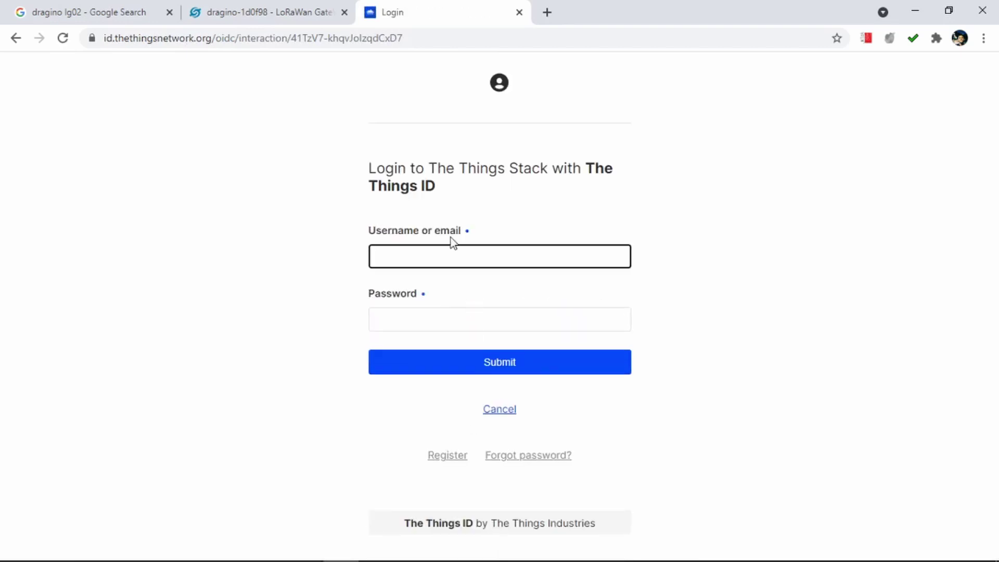
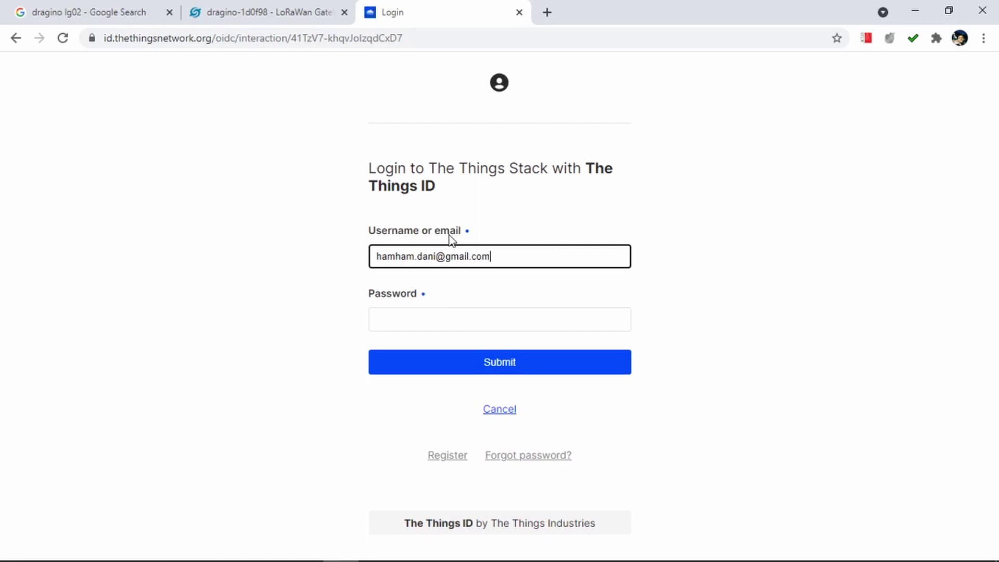
key("Tab")
type("***********")
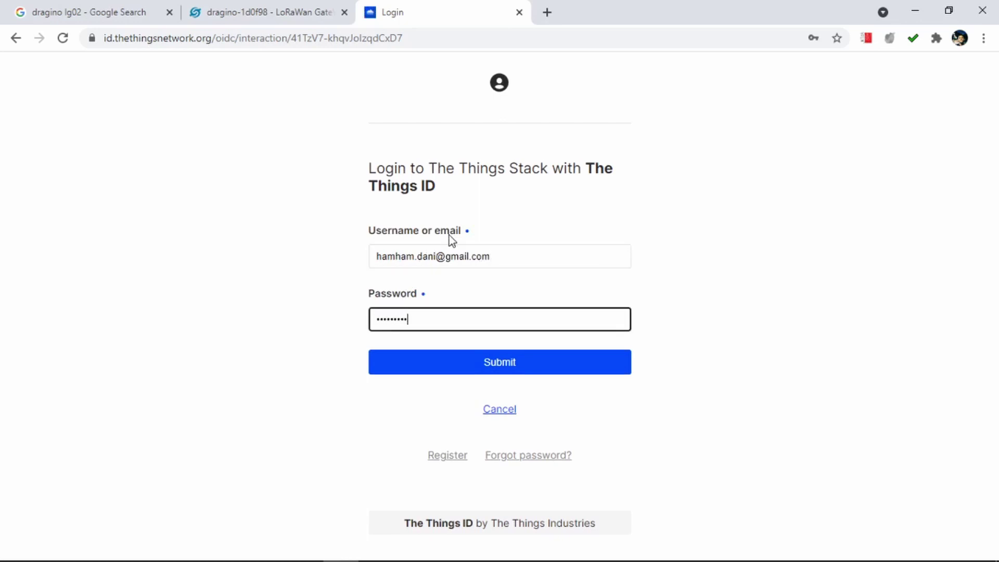
key("Return")
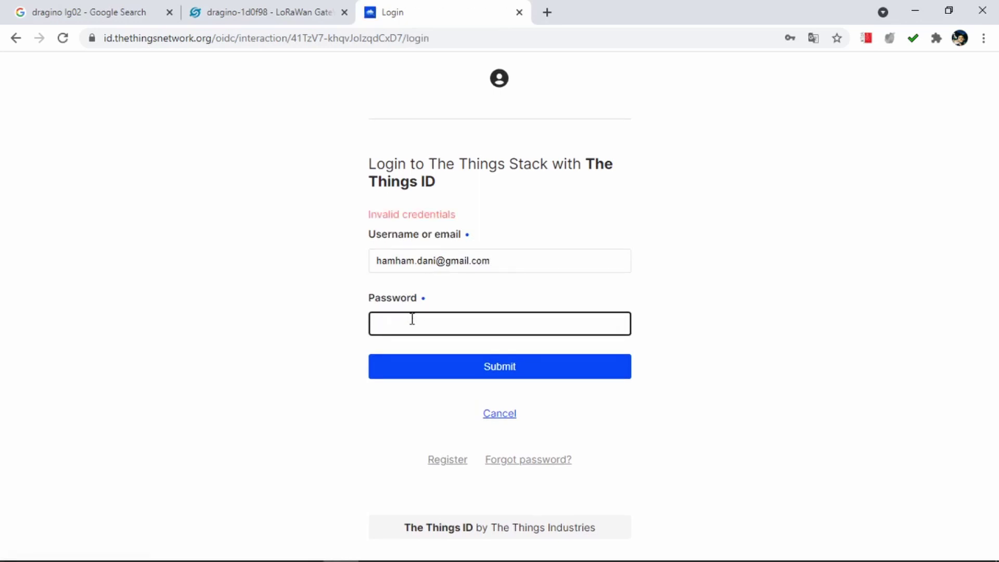
left_click(412, 319)
type("***********")
key("Return")
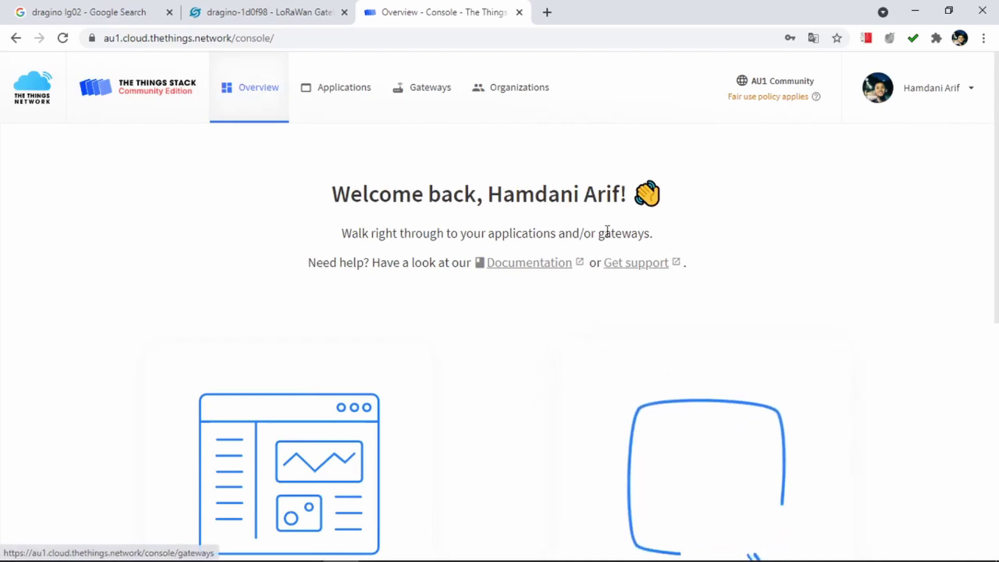
Dismiss the news panel and open the list of registered gateways.
scroll(540, 260, "down", 4)
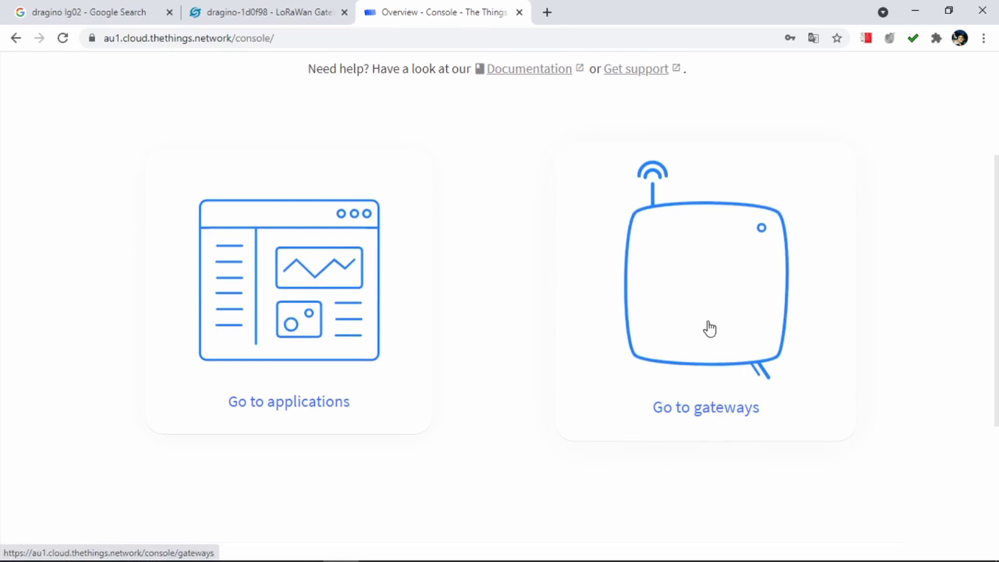
mouse_move(749, 547)
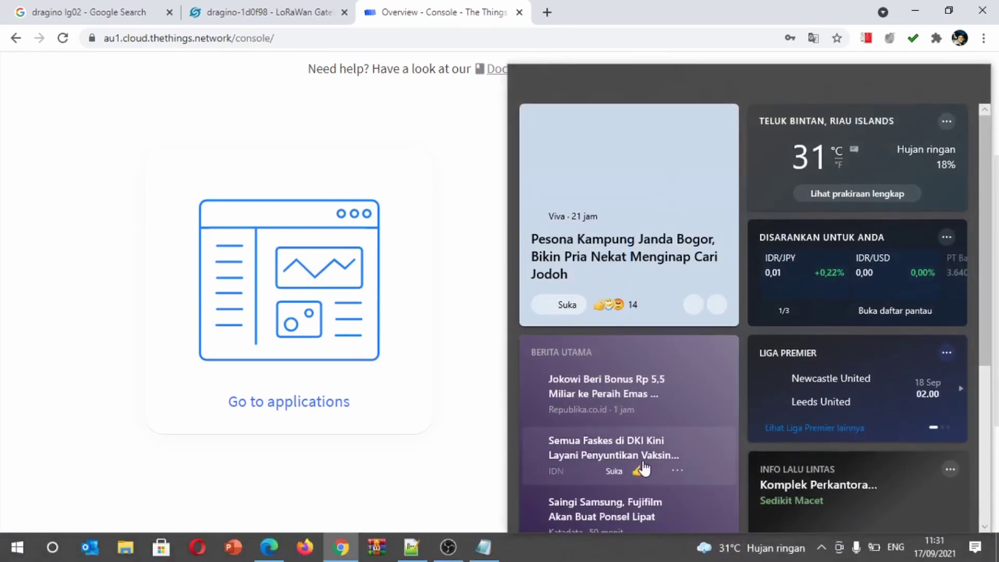
left_click(448, 345)
left_click(423, 104)
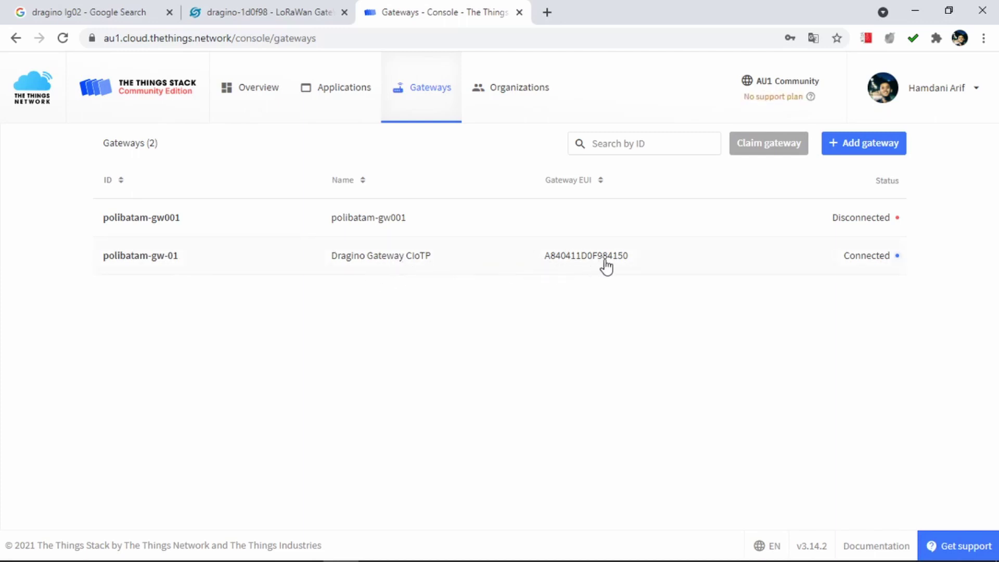
Open the polibatam-gw-01 gateway and go to its Change location settings page.
left_click(868, 261)
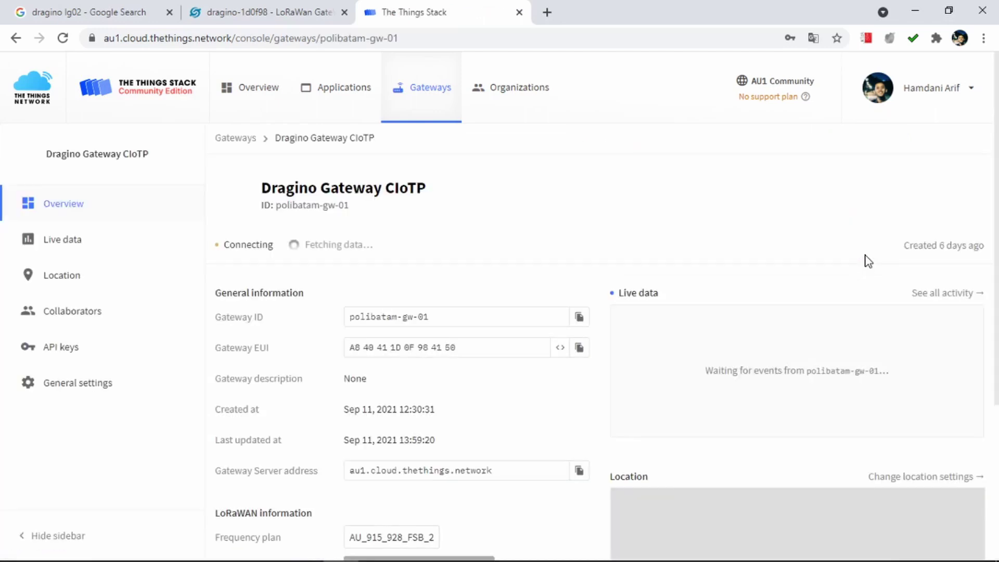
scroll(357, 294, "down", 3)
scroll(359, 294, "down", 2)
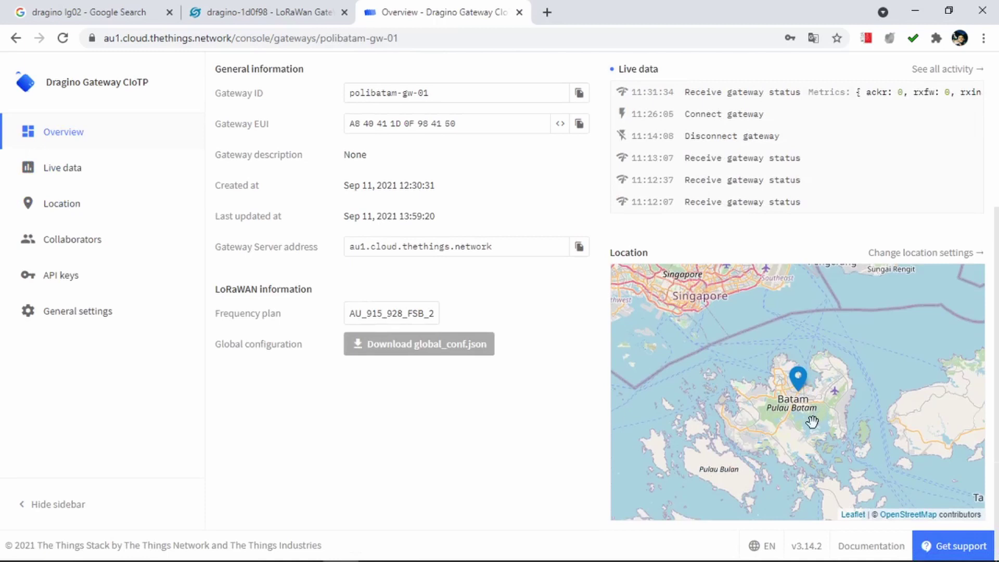
scroll(798, 419, "down", 1)
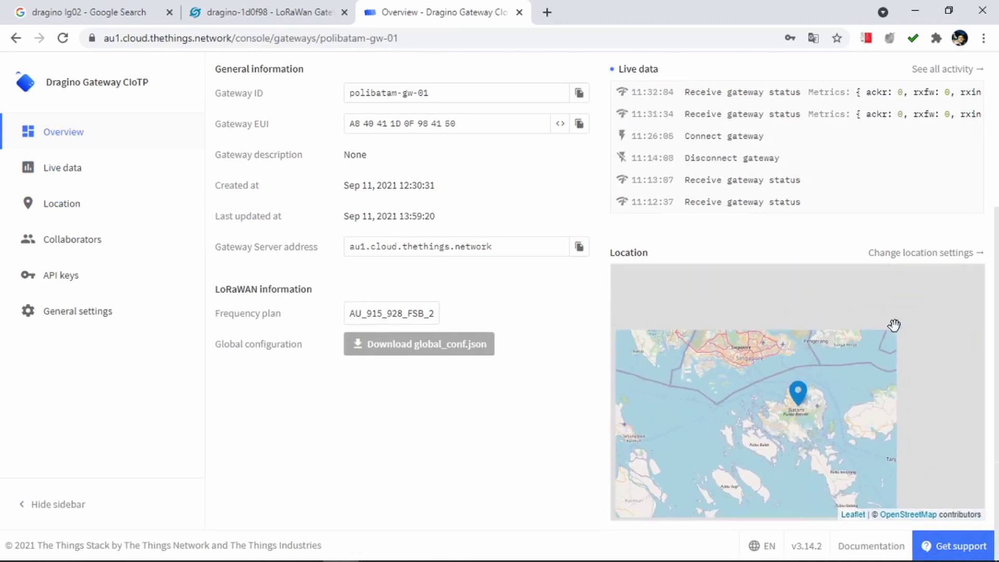
left_click(930, 252)
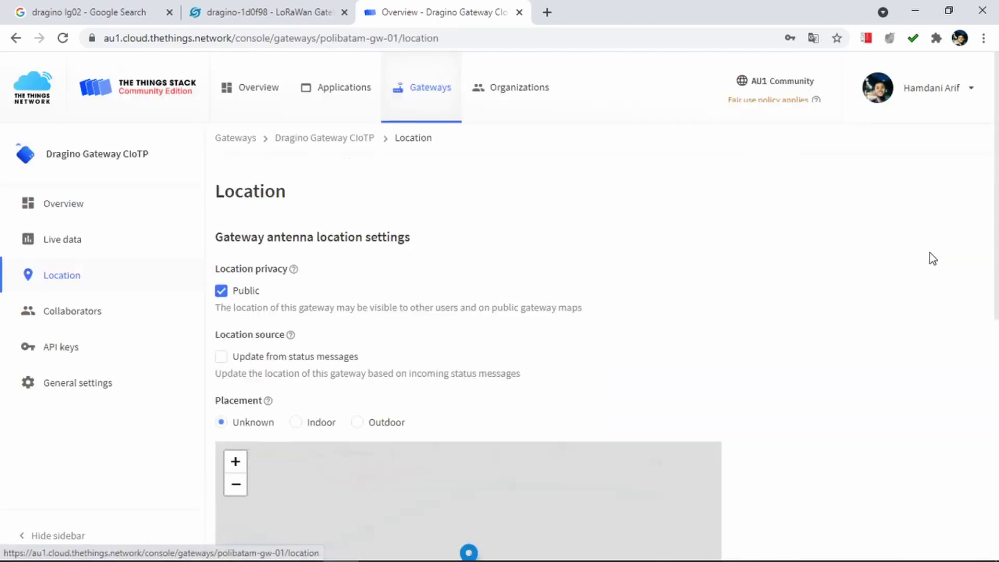
Drop an initial gateway pin on central Batam in the location map.
right_click(762, 327)
left_click_drag(993, 223, 994, 415)
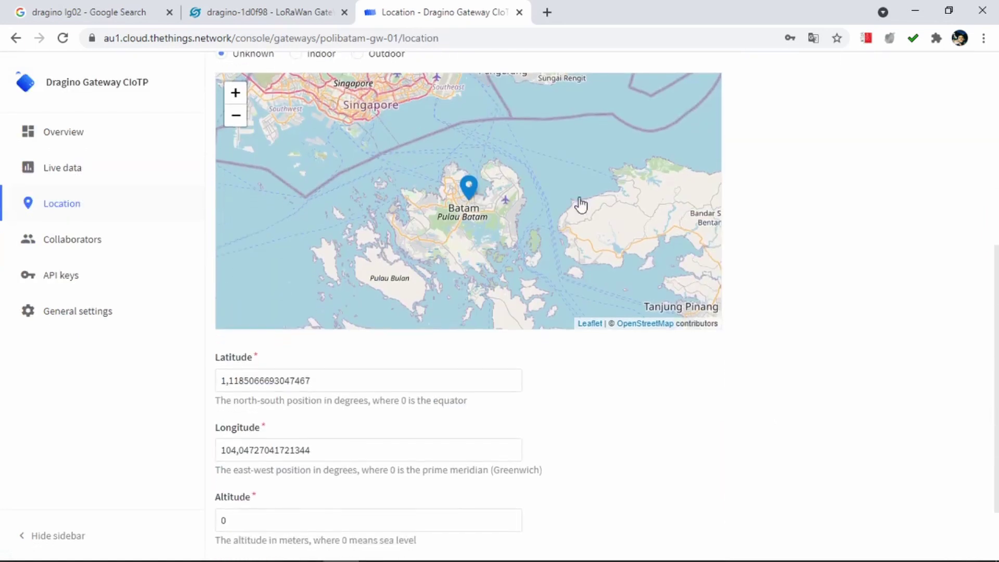
left_click_drag(467, 200, 469, 203)
left_click(466, 203)
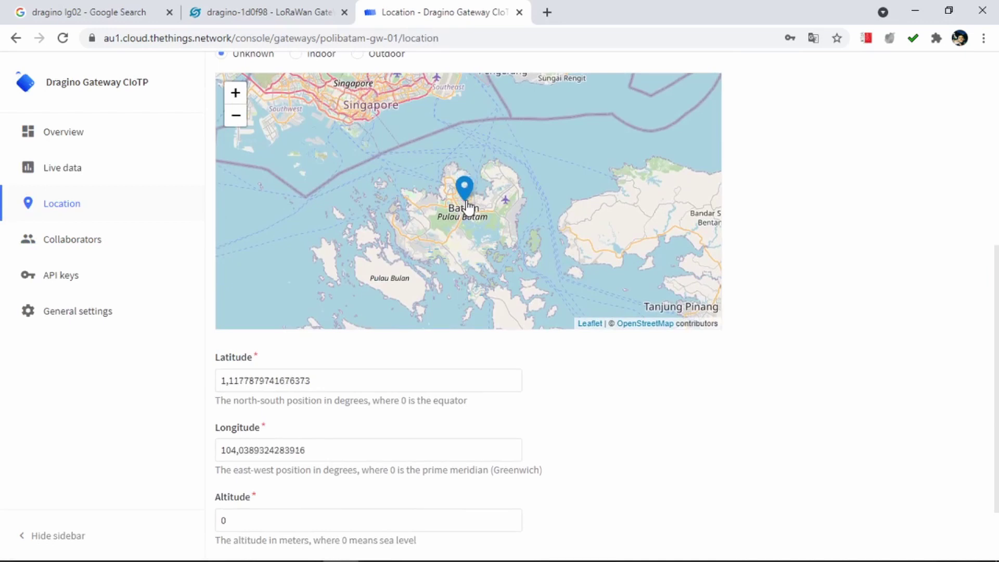
Zoom into the campus, move the pin onto Gedung muhamad nasir, and save the location.
scroll(511, 235, "up", 2)
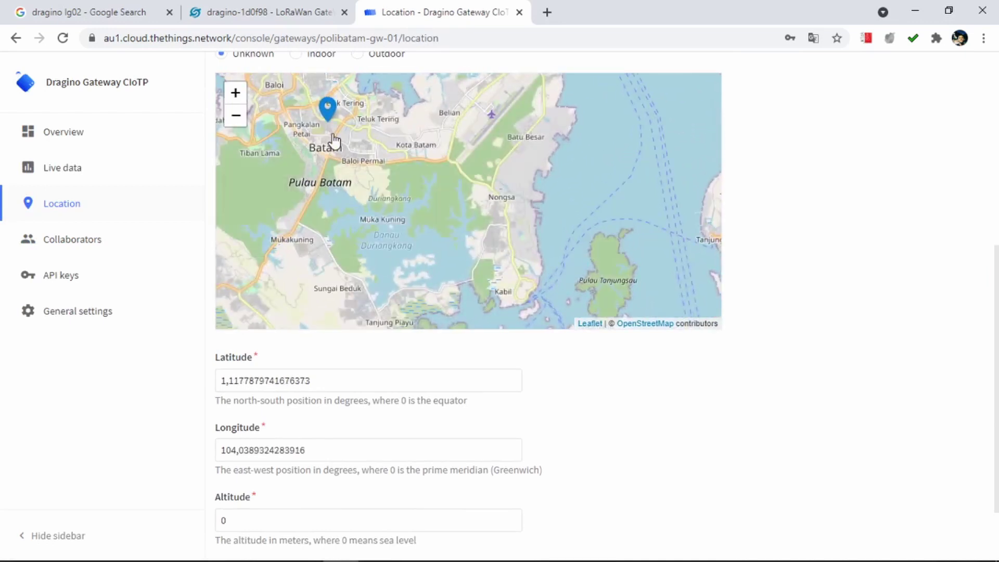
scroll(333, 141, "up", 2)
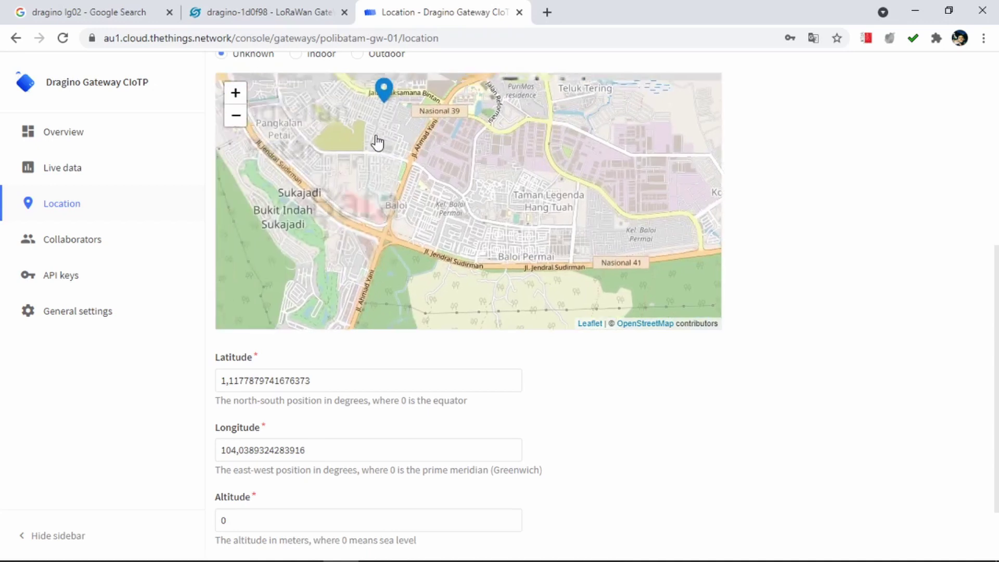
left_click_drag(378, 142, 462, 174)
left_click_drag(479, 111, 508, 194)
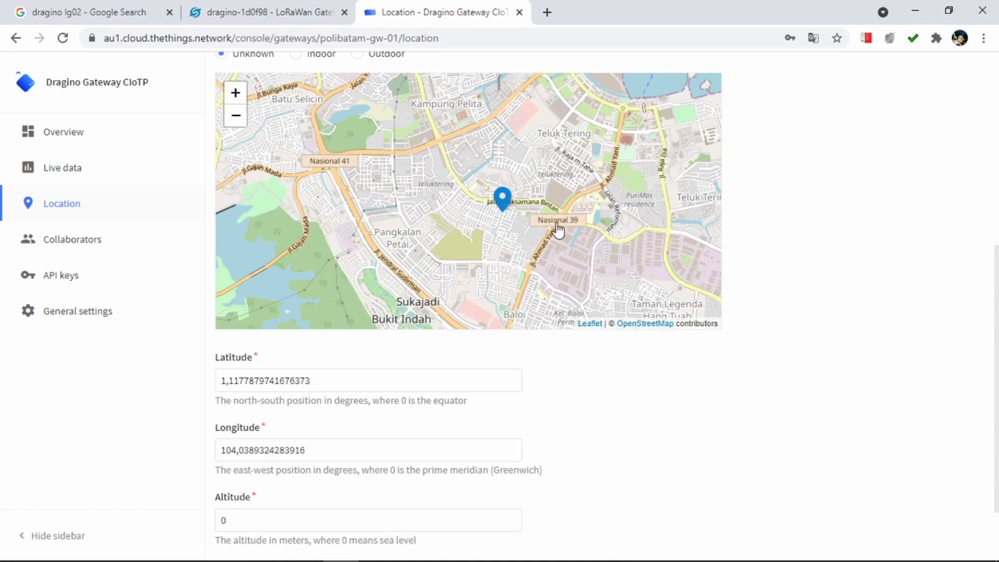
left_click_drag(560, 229, 494, 221)
scroll(513, 205, "down", 2)
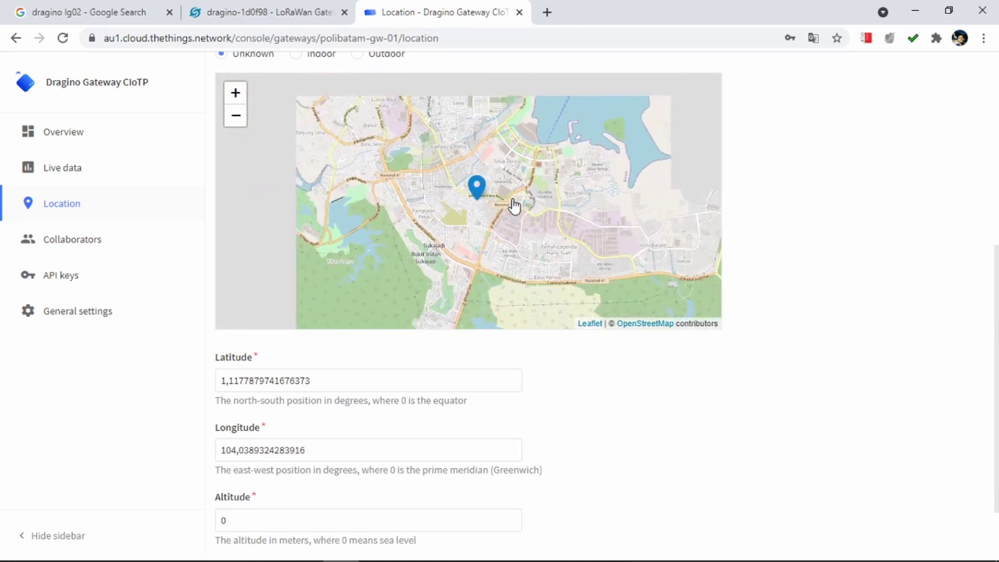
scroll(512, 205, "up", 3)
scroll(514, 206, "up", 4)
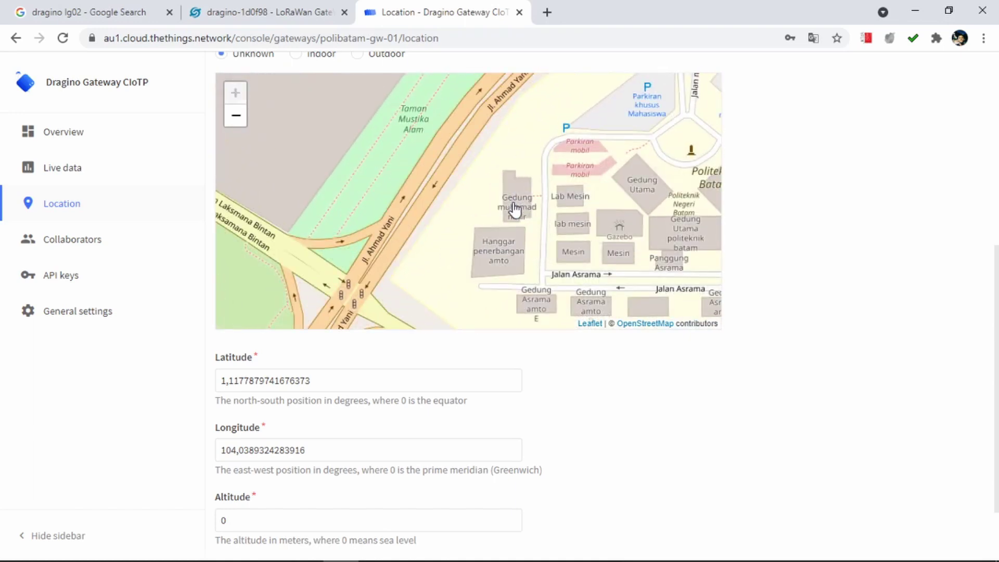
left_click(515, 210)
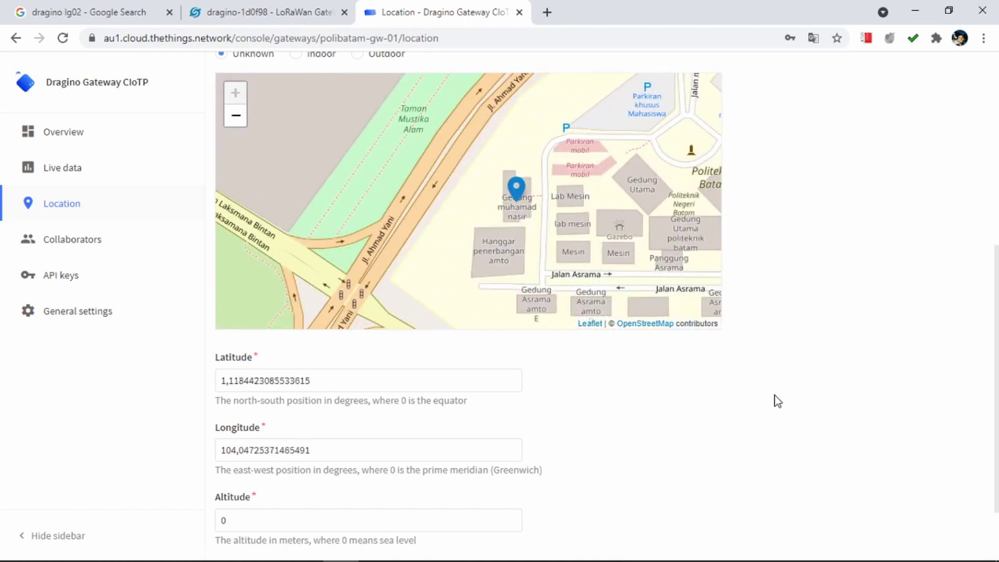
scroll(777, 400, "down", 2)
left_click(272, 498)
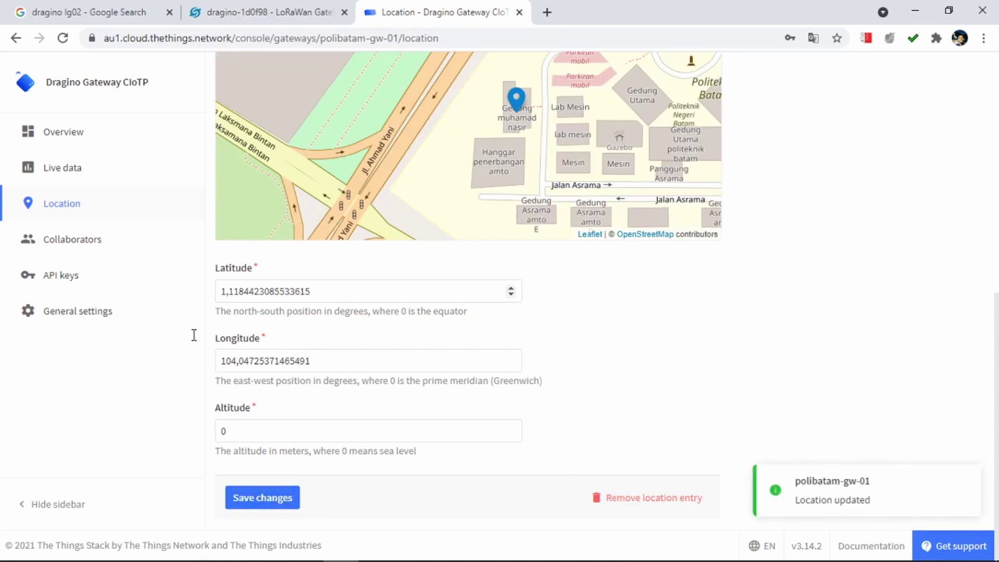
Load the public TTN gateway map at thethingsnetwork.org/map in a new tab.
left_click(547, 12)
type("thethingsnetwork.org/map")
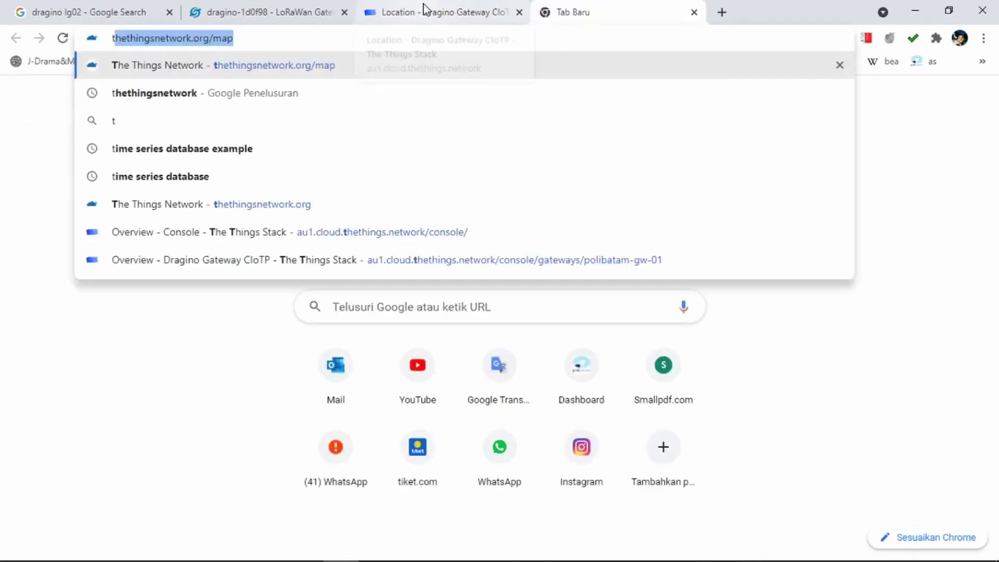
key("Right")
key("Return")
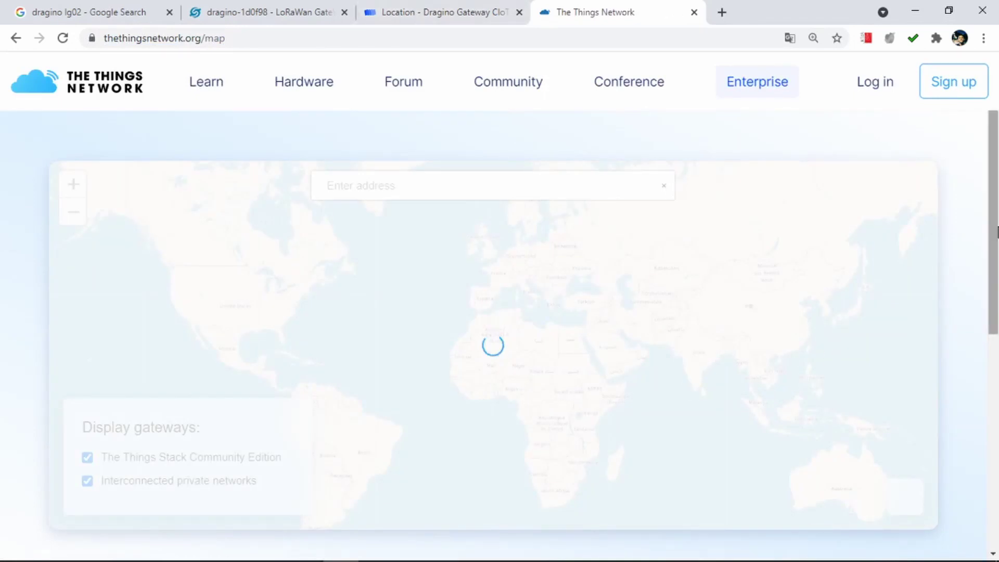
left_click_drag(997, 233, 998, 294)
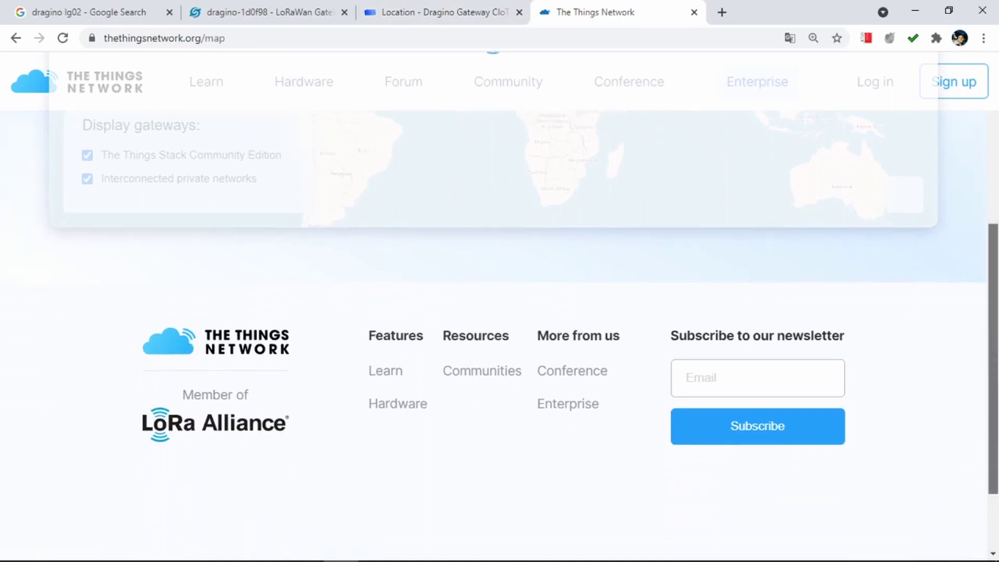
scroll(997, 242, "down", 3)
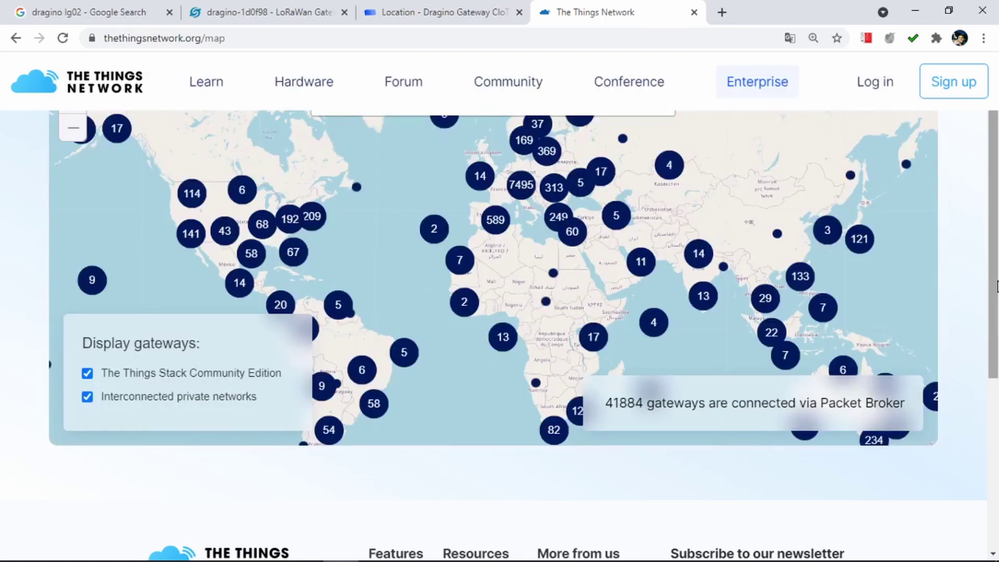
Zoom through the Southeast Asia and Singapore clusters to Batam, reveal the polibatam-gw-01 marker, then return to the console.
left_click(765, 298)
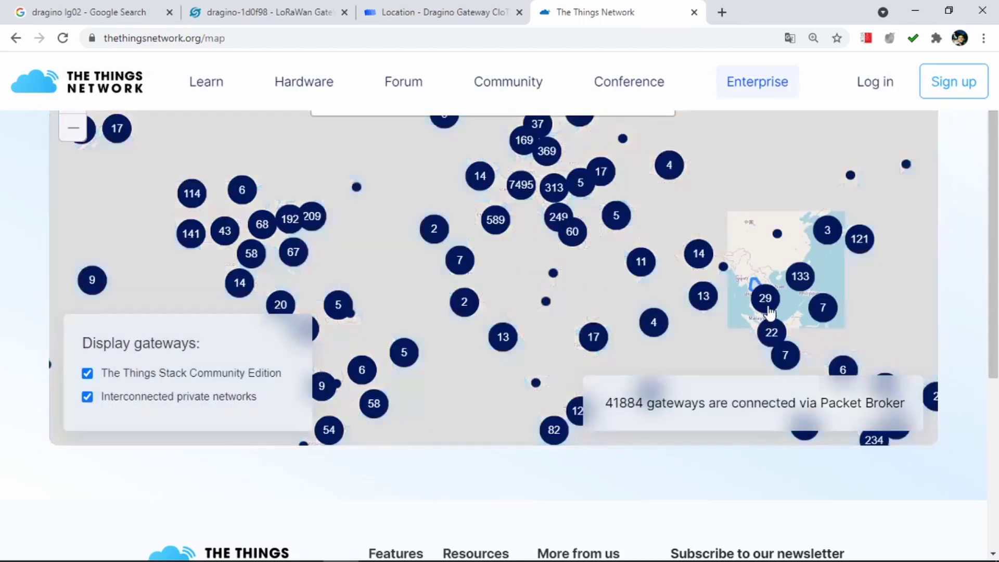
left_click_drag(573, 380, 517, 154)
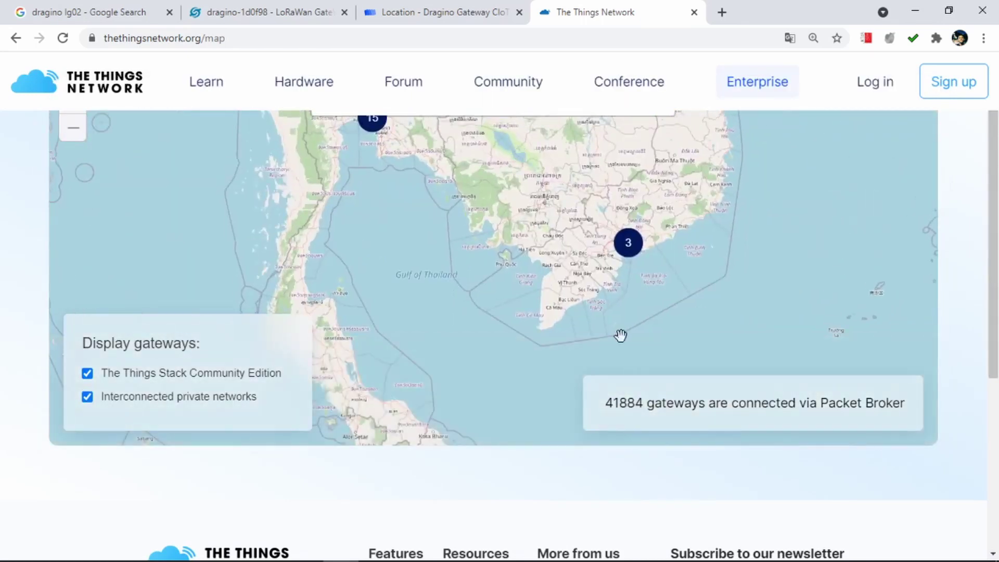
left_click_drag(619, 336, 546, 117)
left_click_drag(485, 256, 463, 116)
left_click_drag(465, 302, 479, 198)
left_click(441, 247)
left_click_drag(571, 321, 488, 208)
right_click(488, 208)
left_click(490, 232)
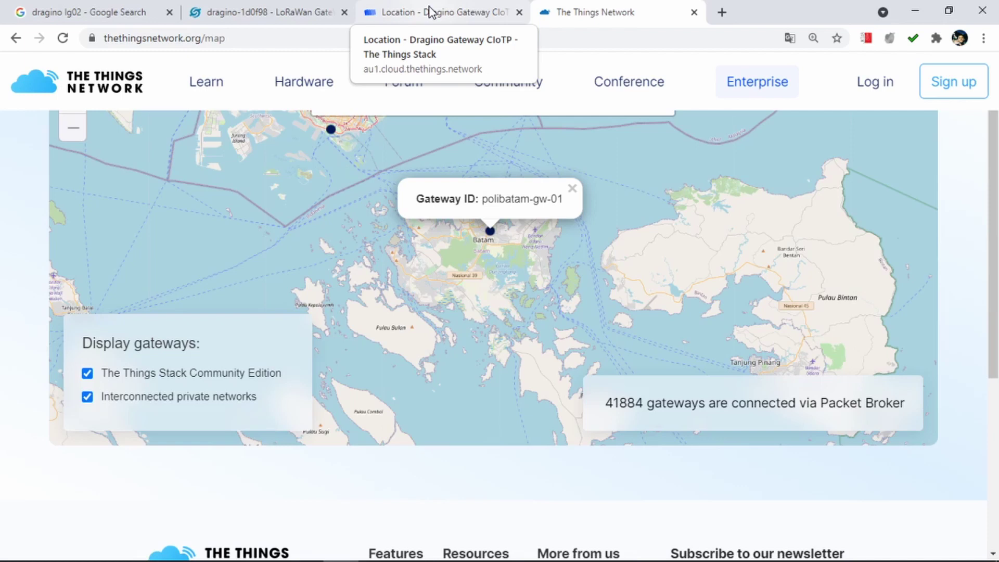
left_click(430, 12)
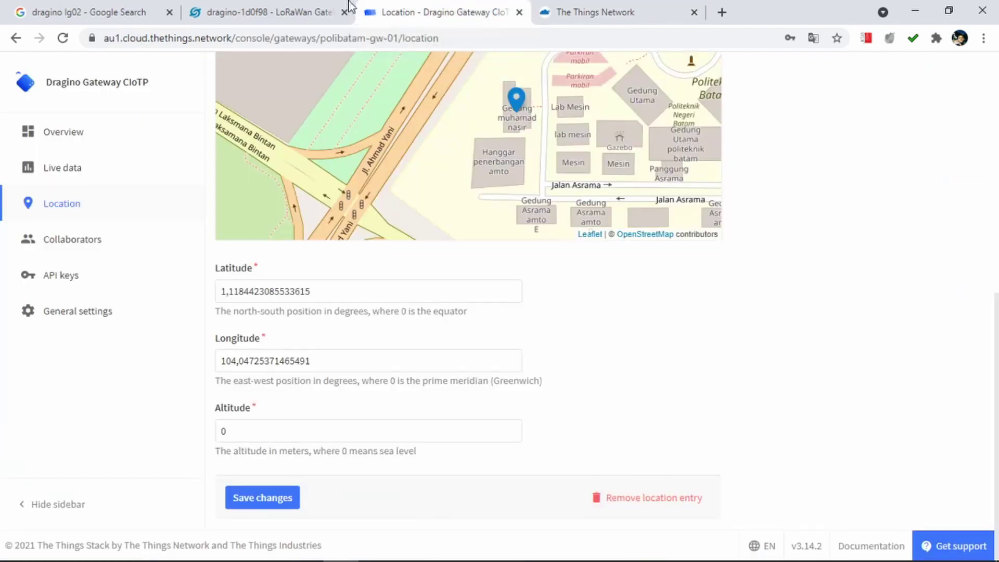
Reload the location page, view the Applications list, then bring back the public map showing polibatam-gw-01 over Batam.
left_click(61, 204)
left_click(336, 104)
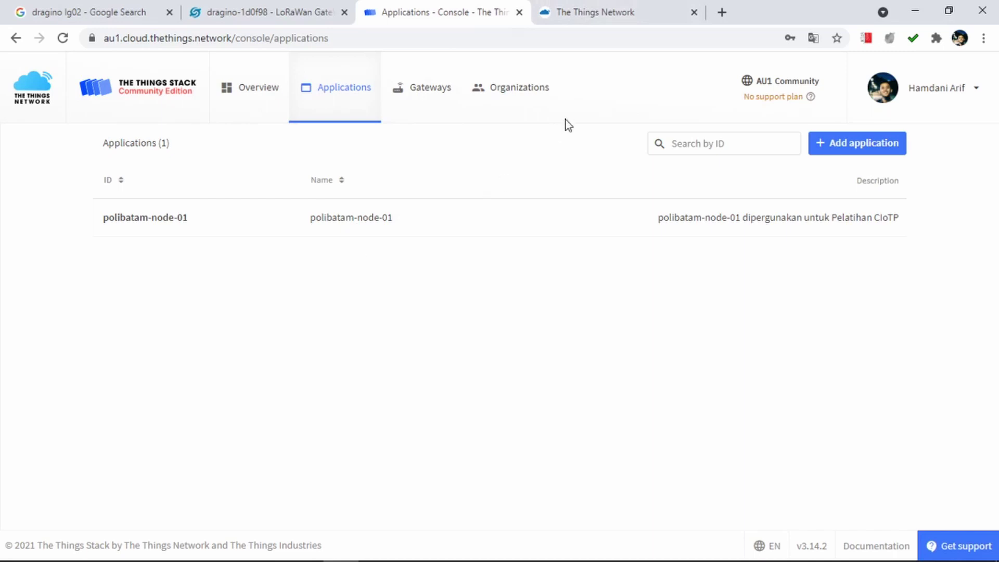
left_click(604, 14)
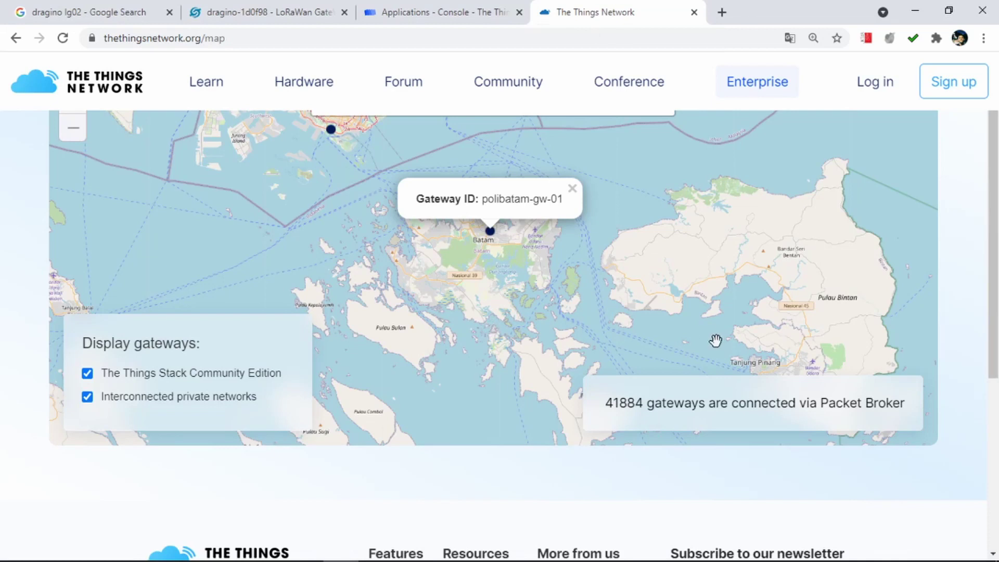
scroll(996, 333, "up", 1)
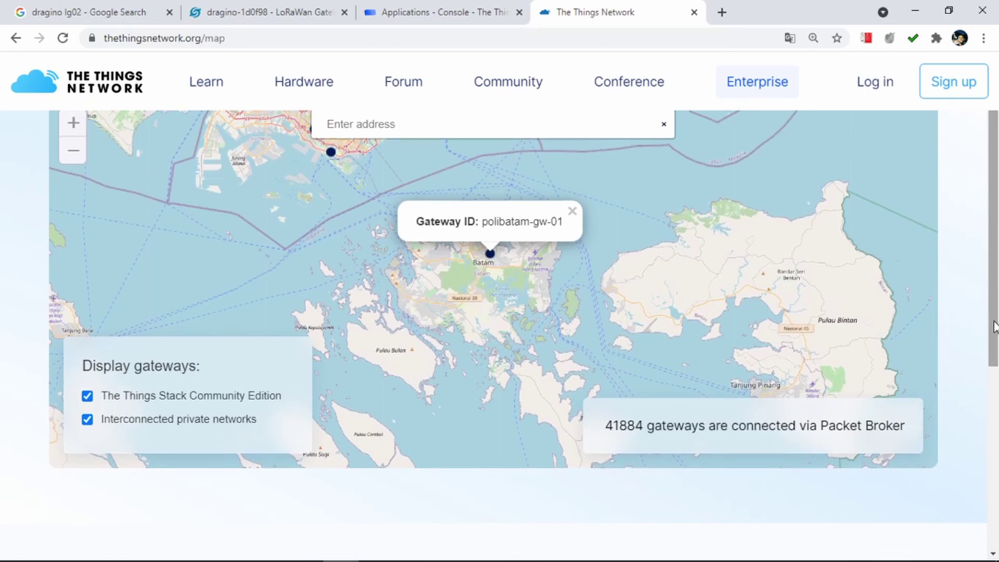
key("alt+Tab")
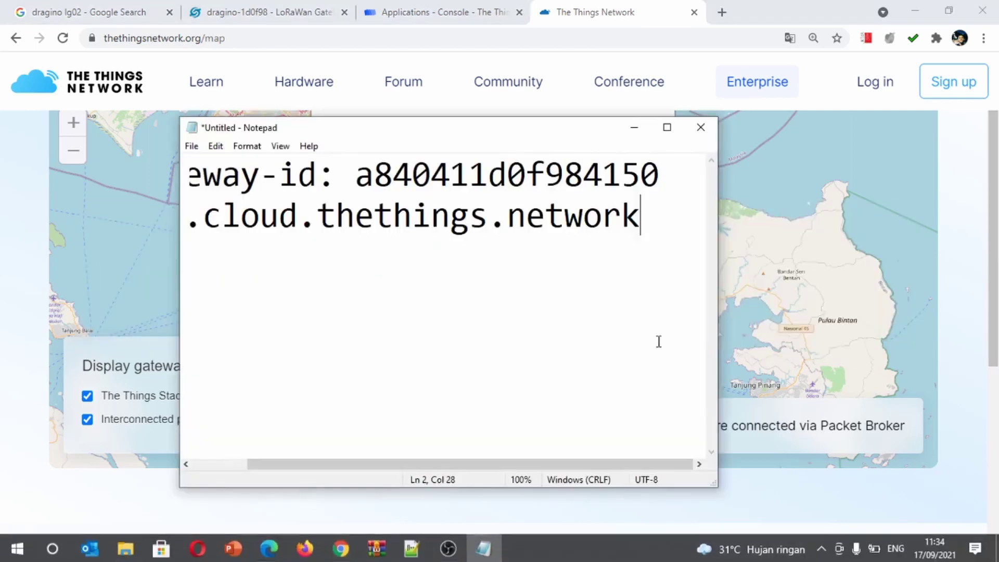
key("alt+Tab")
left_click(448, 548)
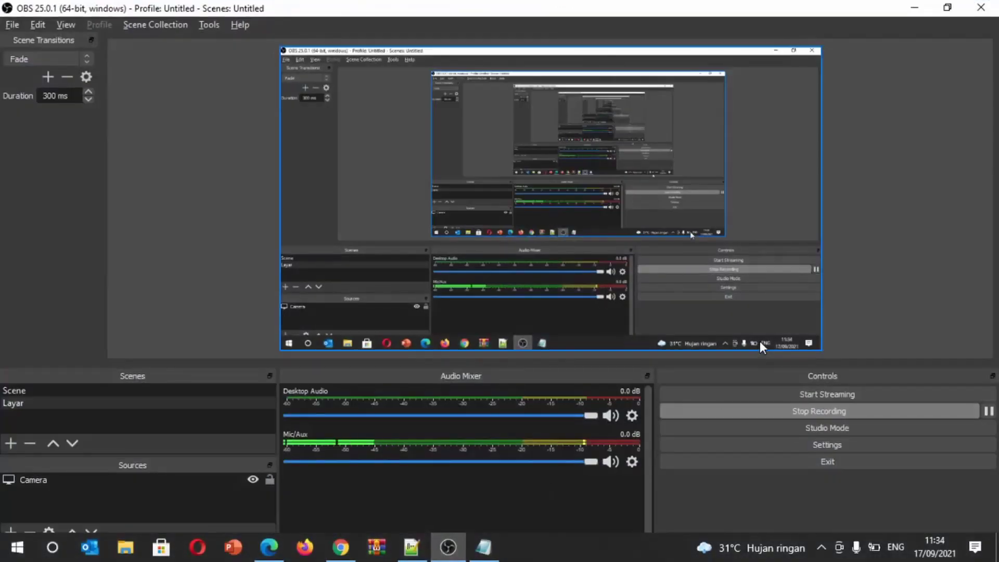